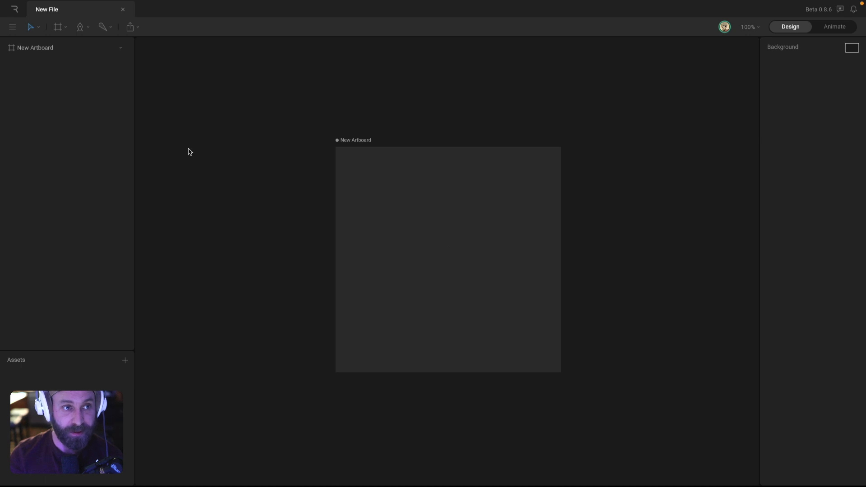
Draw a circle about 71.5 in diameter, horizontally centred and slightly above the middle of the artboard.
click(82, 29)
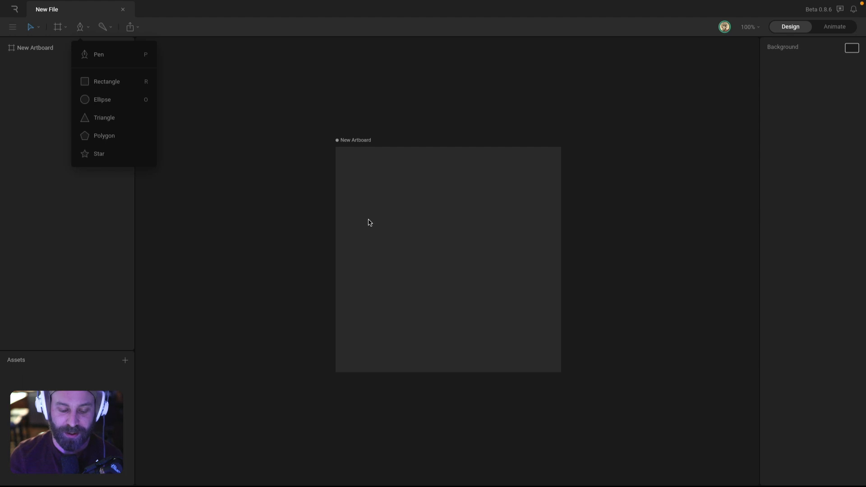
click(434, 229)
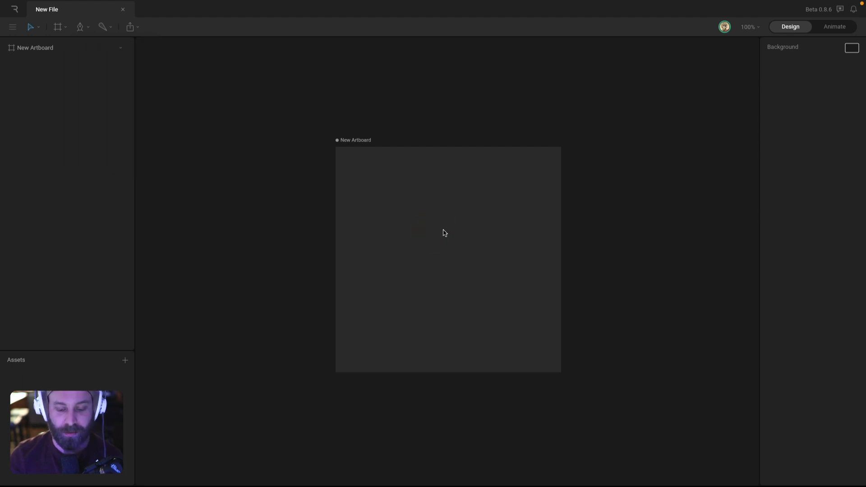
key(o)
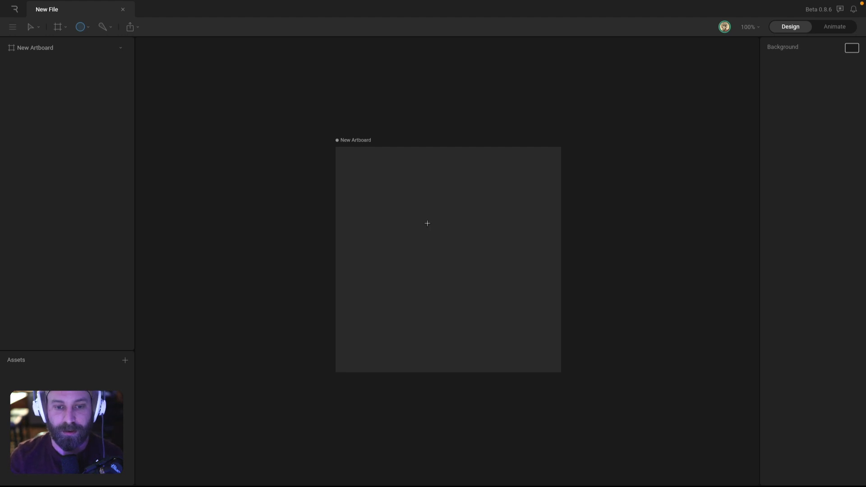
key(shift)
mouse_move(430, 221)
mouse_down()
mouse_move(462, 253)
mouse_move(463, 241)
mouse_move(452, 237)
mouse_move(452, 254)
mouse_up()
click(478, 259)
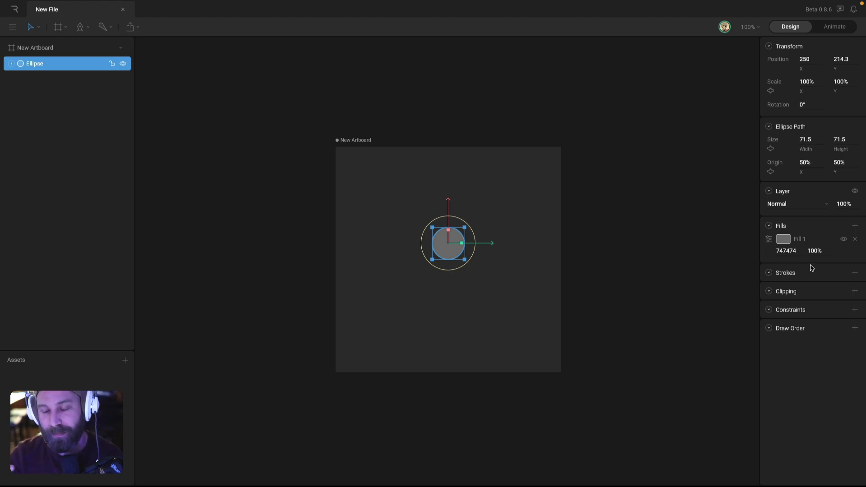
Set the circle's solid fill to the dark orange 8A3D13.
click(786, 245)
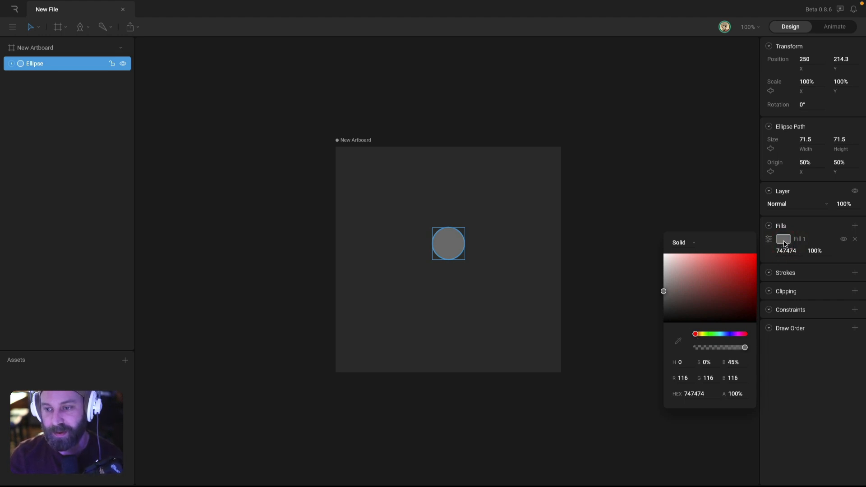
drag(696, 334, 697, 333)
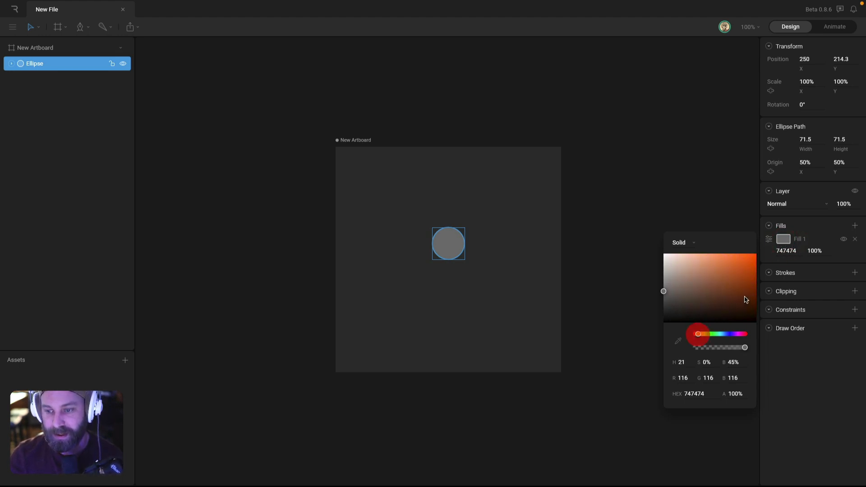
click(744, 289)
drag(744, 290, 743, 284)
click(531, 285)
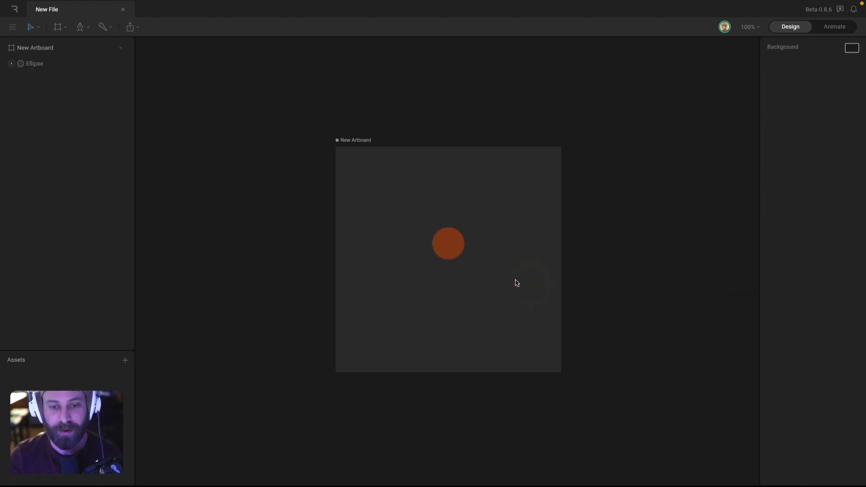
Add a second fill to the circle as a radial gradient running from its top edge down to near its bottom.
click(456, 251)
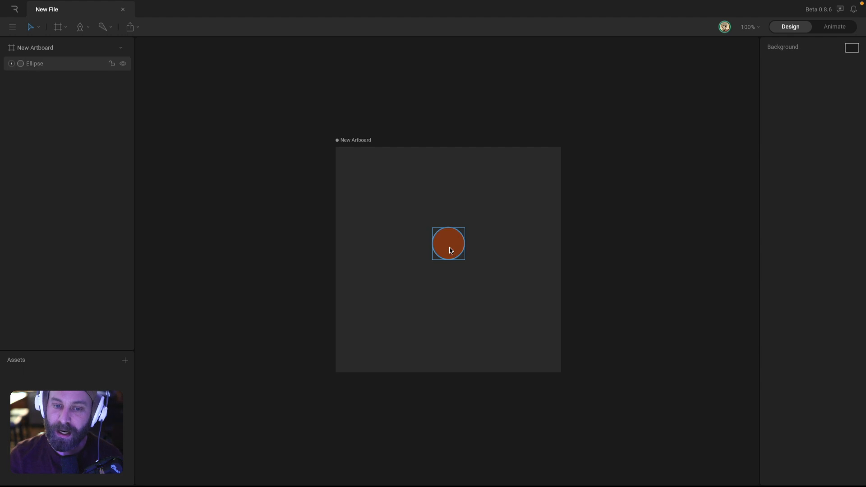
click(450, 249)
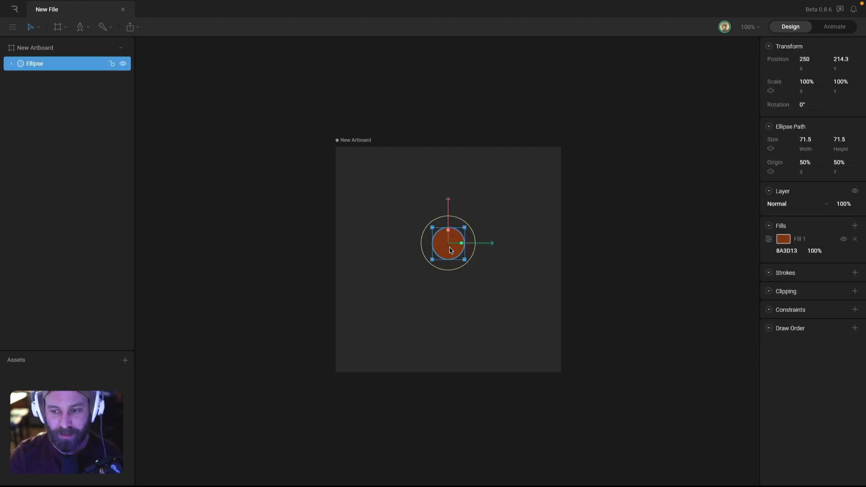
click(855, 226)
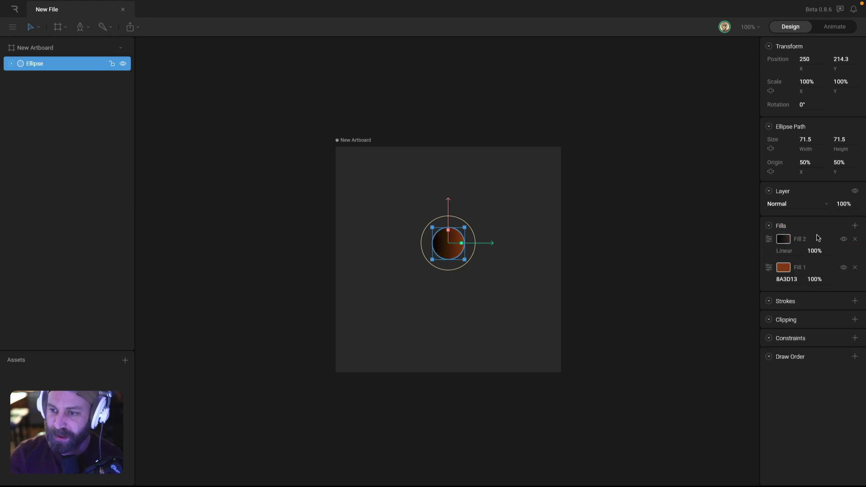
click(787, 243)
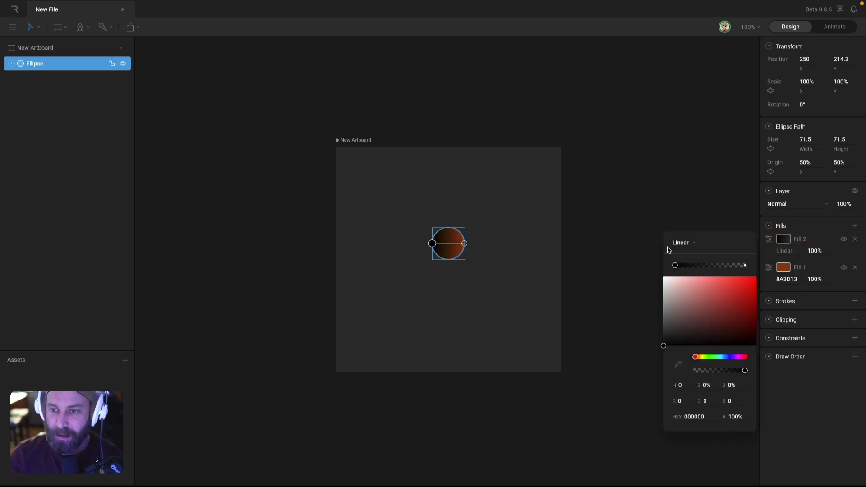
click(681, 244)
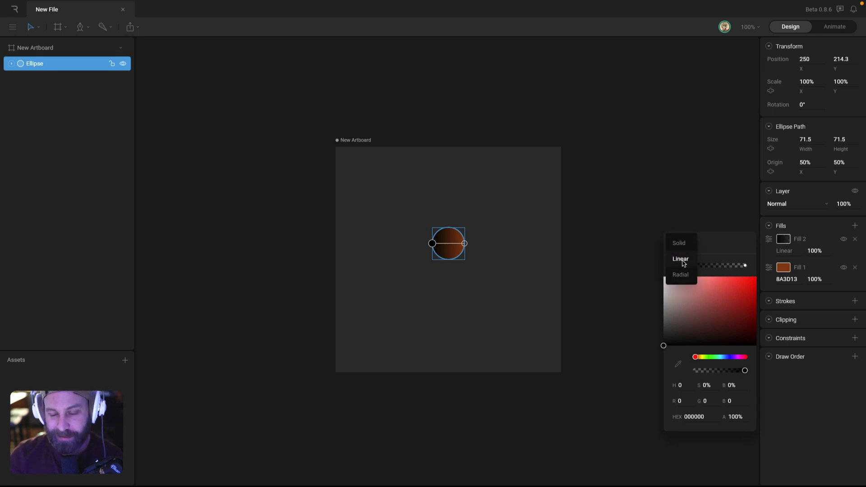
click(681, 275)
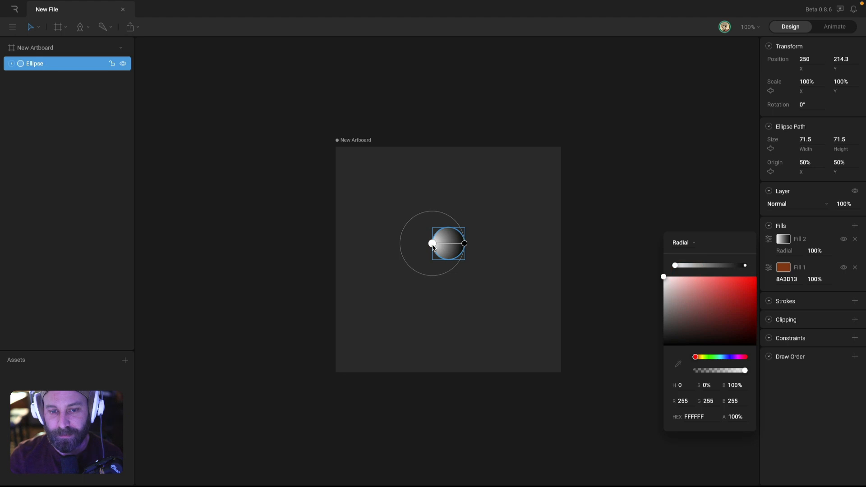
drag(431, 243, 446, 263)
super+scroll(448, 248, up, 3)
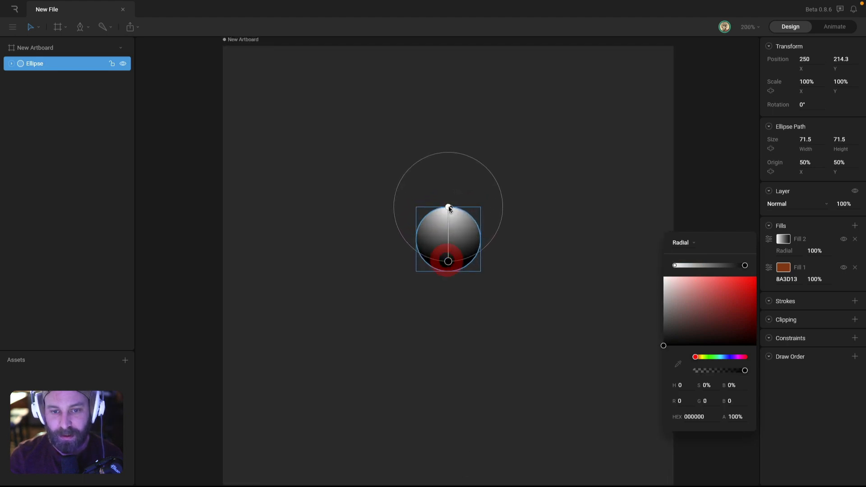
Set the start stop of the radial gradient, at the circle's top, to the golden colour C89610.
click(448, 207)
drag(695, 356, 698, 356)
click(740, 308)
click(701, 356)
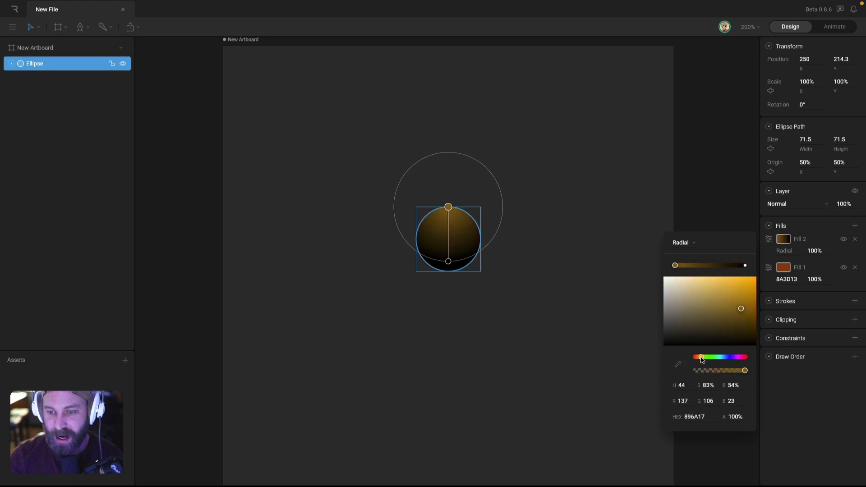
click(746, 302)
click(748, 289)
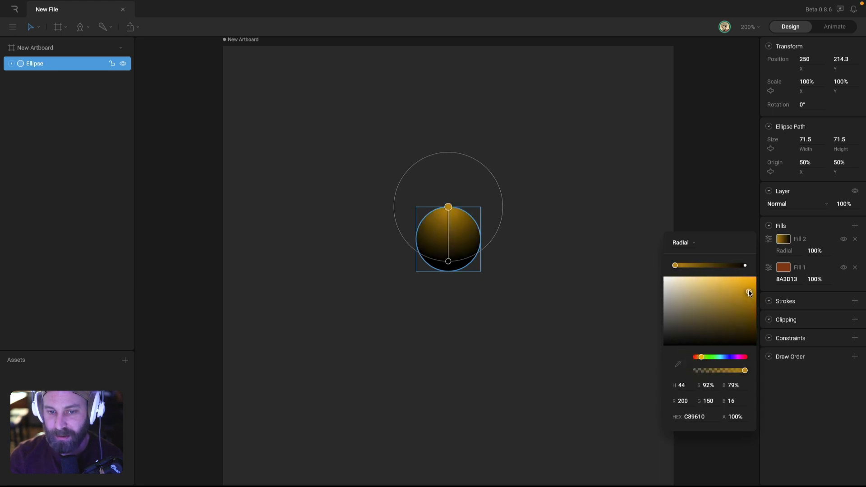
Set the end stop of the circle's radial gradient to a very dark purple.
click(744, 265)
click(736, 357)
drag(745, 339, 748, 336)
click(577, 238)
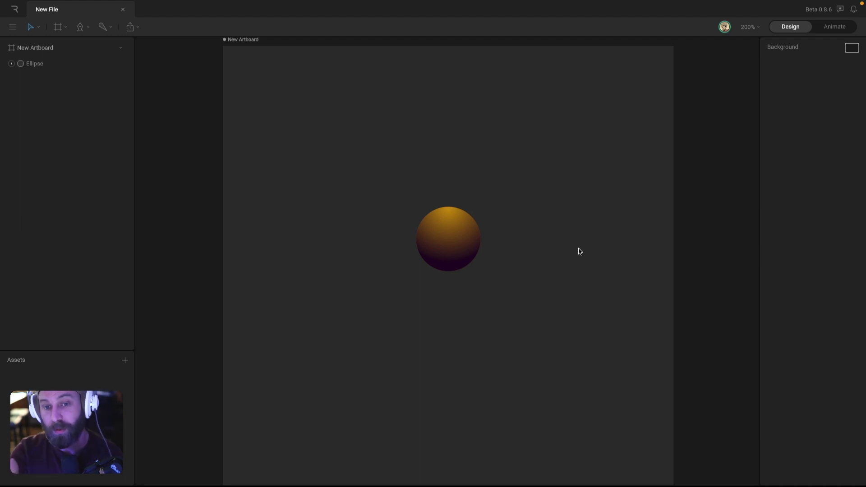
Lower the opacity of the circle's radial gradient fill to 59%.
click(448, 227)
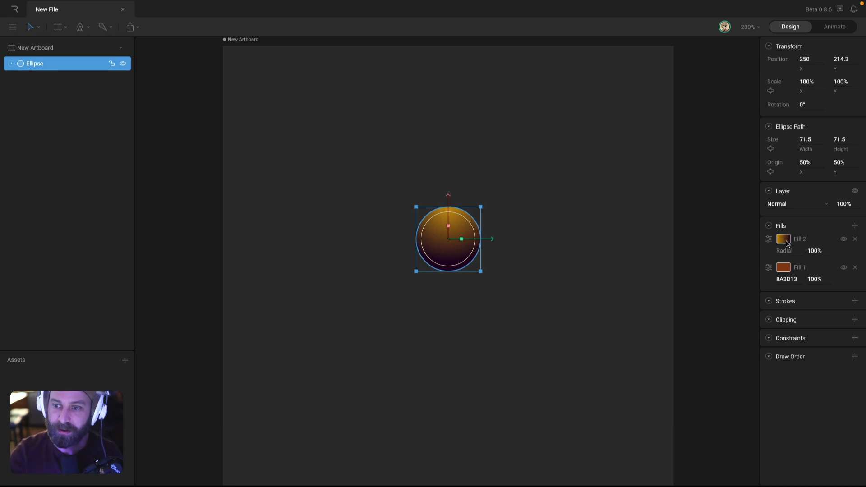
drag(818, 250, 819, 345)
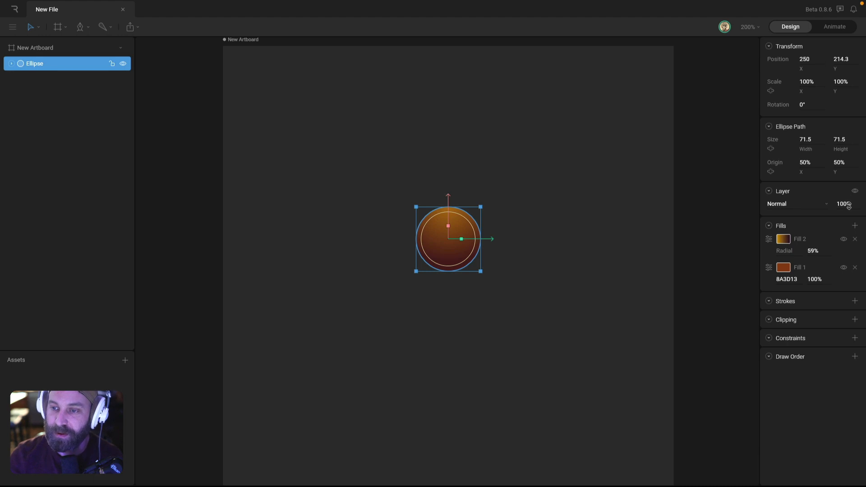
mouse_move(848, 205)
mouse_down()
mouse_move(842, 365)
mouse_move(854, 194)
mouse_move(856, 354)
mouse_move(852, 168)
mouse_move(843, 203)
mouse_up()
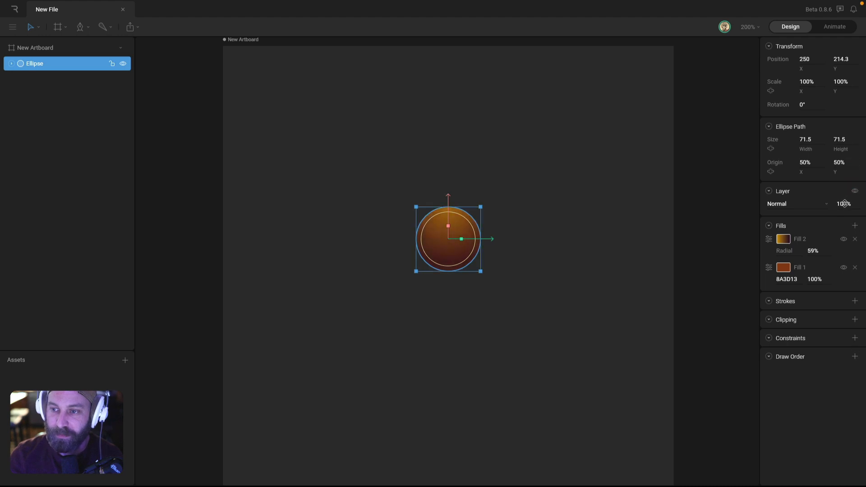
click(564, 337)
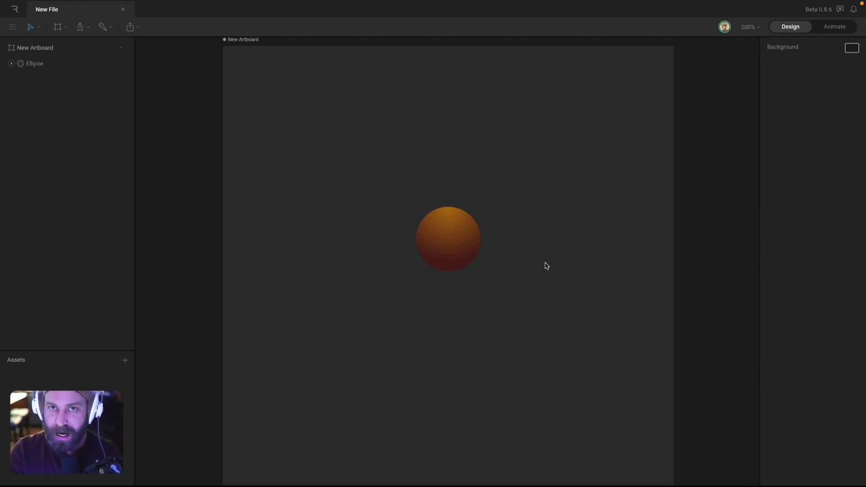
Duplicate the gradient circle in place, keeping the copy directly over the original.
click(435, 245)
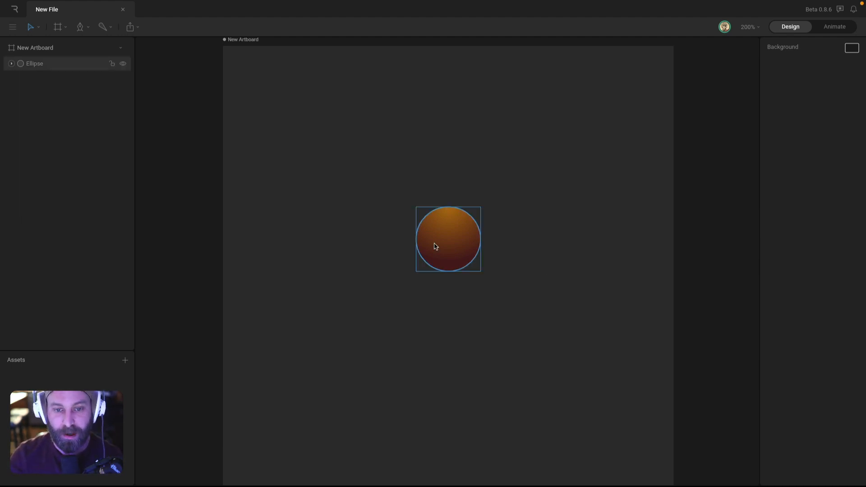
key(super)
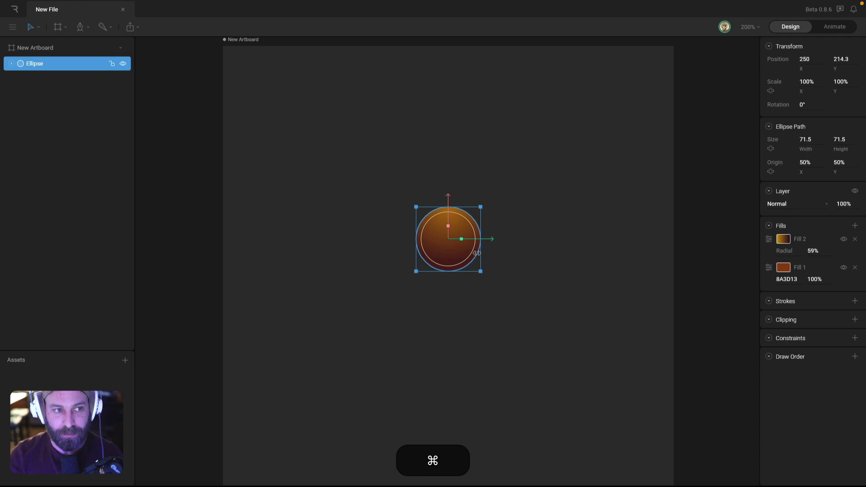
key(super+d)
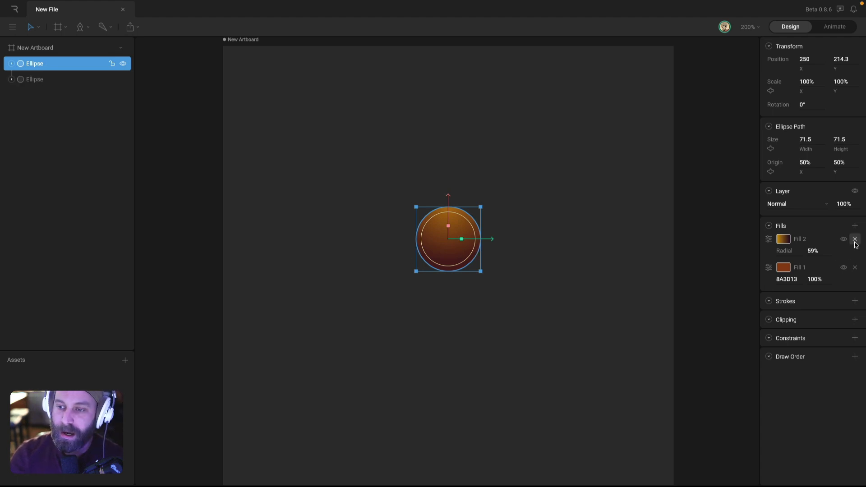
drag(448, 194, 444, 139)
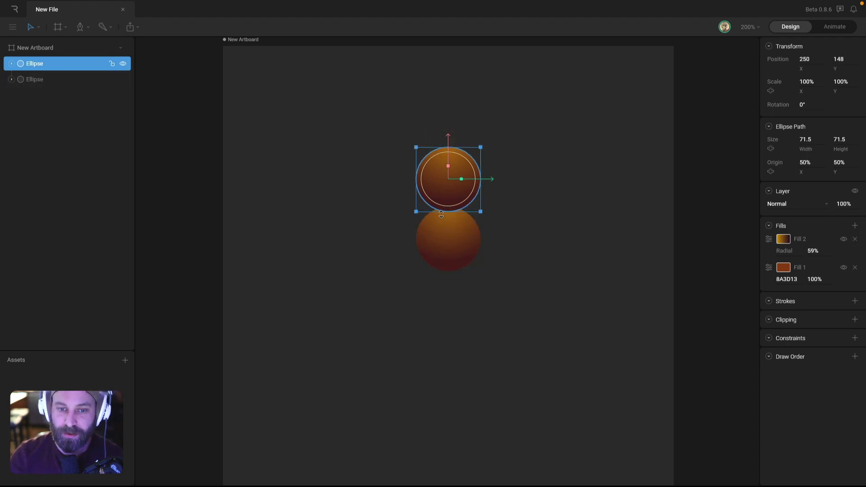
key(super+z)
Replace both fills of the duplicate circle with a white stroke 4.5 thick.
click(854, 239)
click(855, 239)
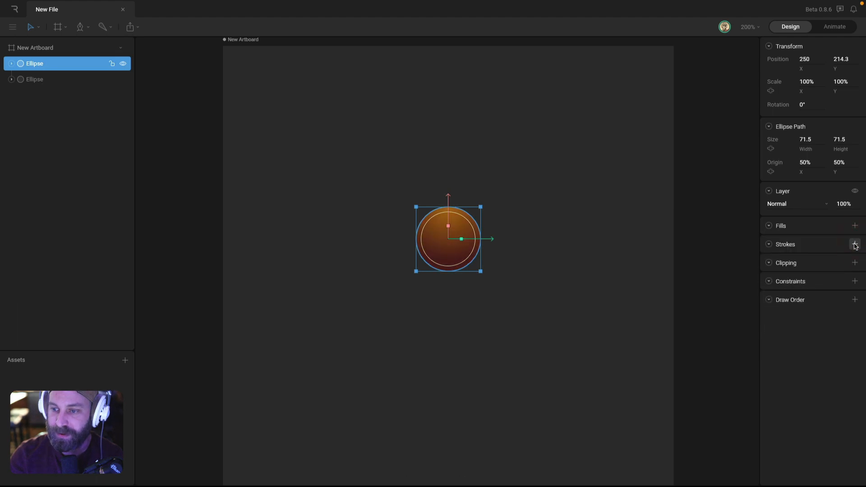
click(855, 244)
click(841, 267)
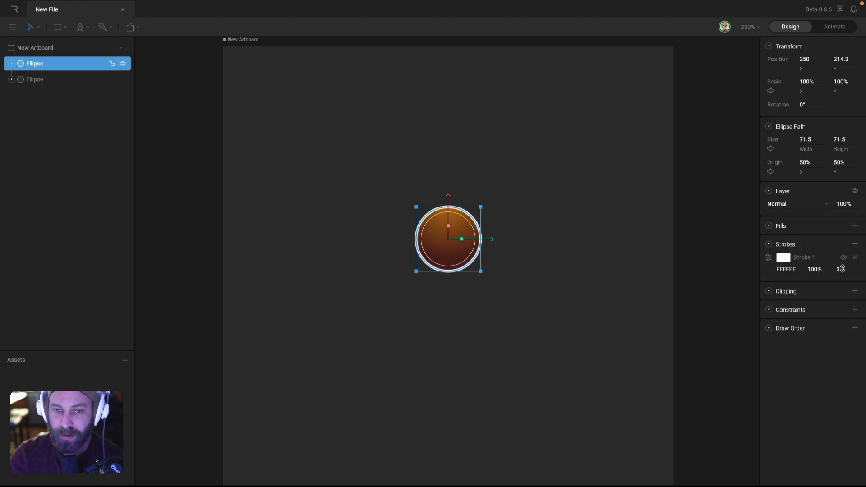
click(841, 267)
click(841, 267)
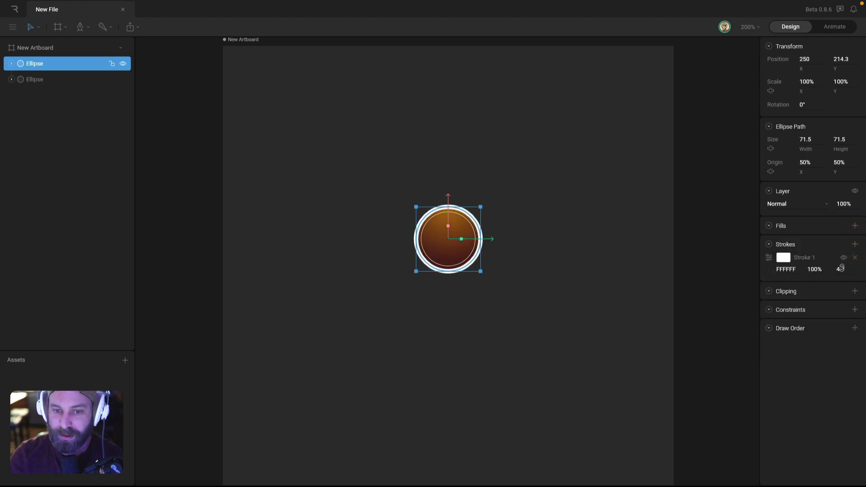
Change the duplicate's stroke to a linear gradient running vertically from the circle's top edge to its bottom edge.
click(783, 258)
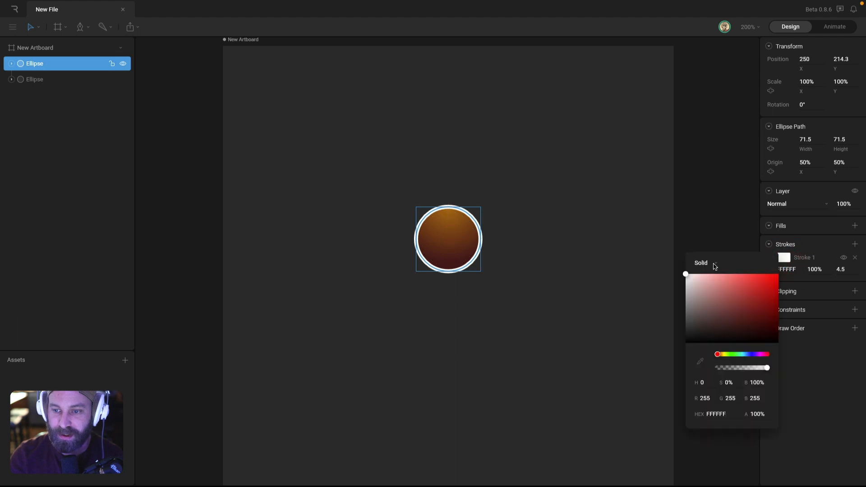
click(703, 262)
click(702, 275)
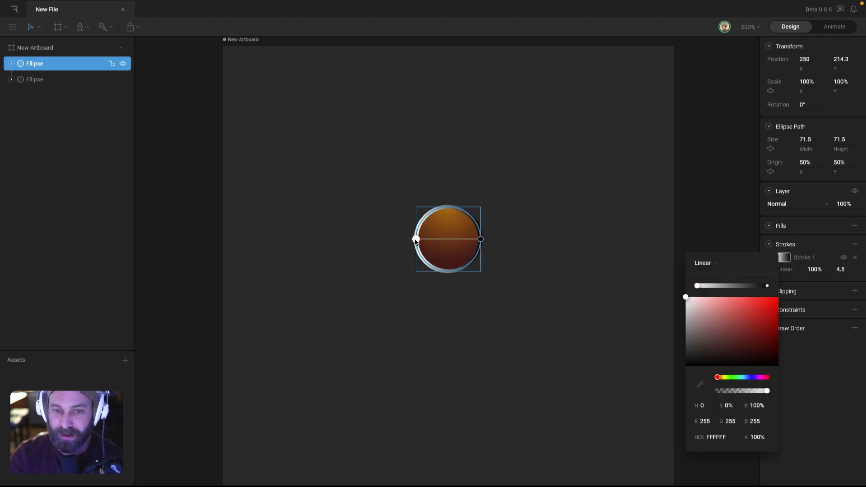
drag(444, 209, 448, 207)
click(480, 239)
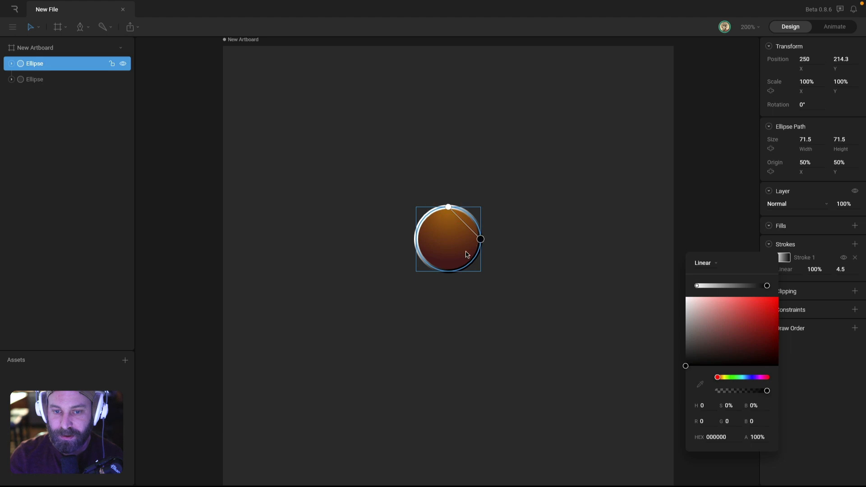
drag(481, 239, 447, 271)
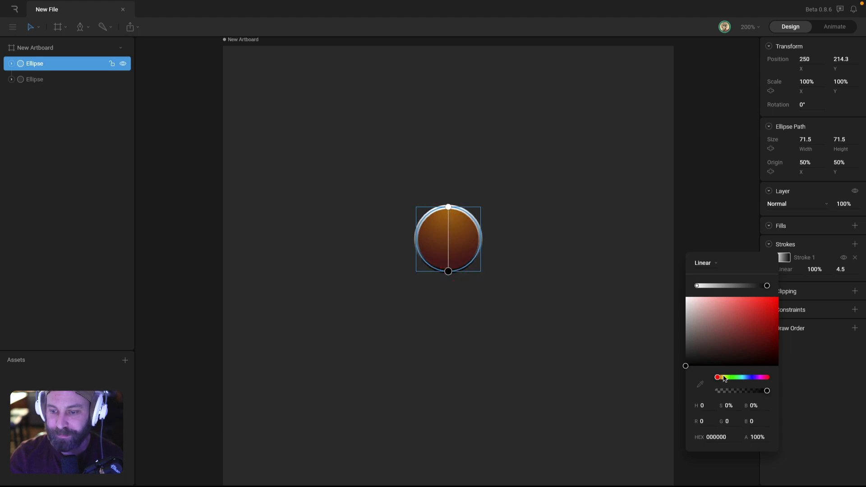
Set the top stop of the stroke's linear gradient to the golden yellow DAA406.
click(722, 378)
click(696, 286)
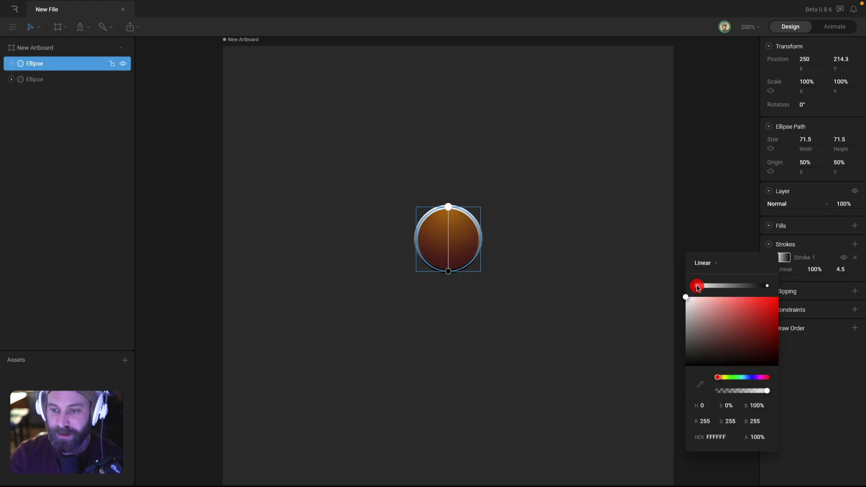
click(723, 377)
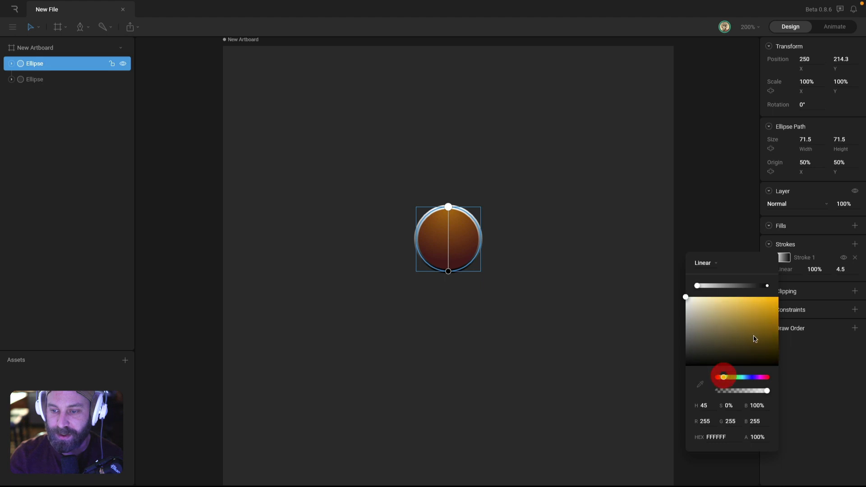
drag(767, 315, 775, 308)
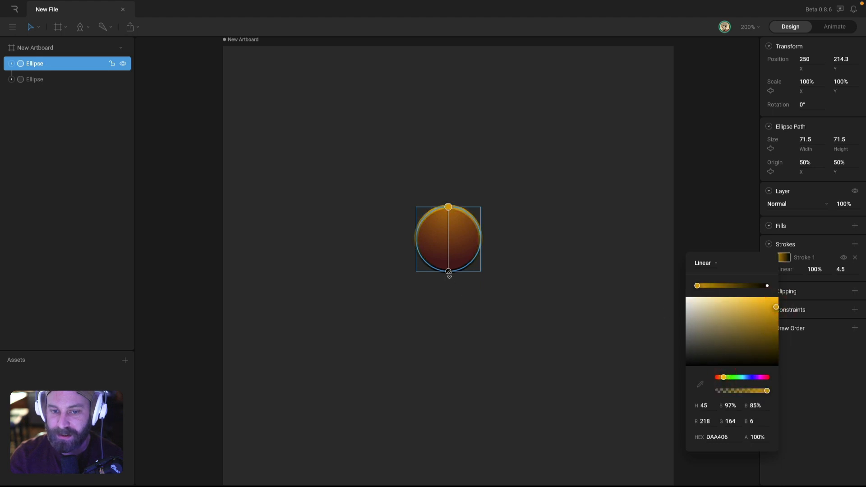
Set the bottom stop of the stroke's linear gradient to the dark red 4C1B1C sampled from the circle's lower area.
click(447, 271)
click(753, 377)
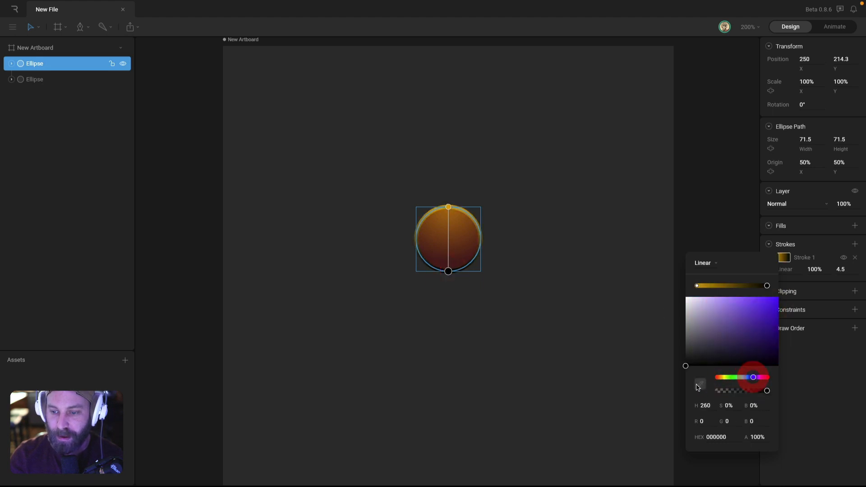
click(701, 387)
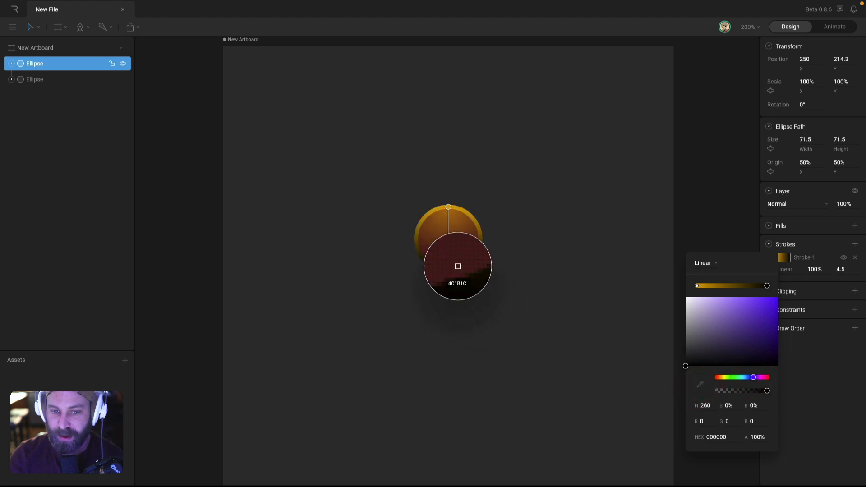
click(458, 266)
click(478, 292)
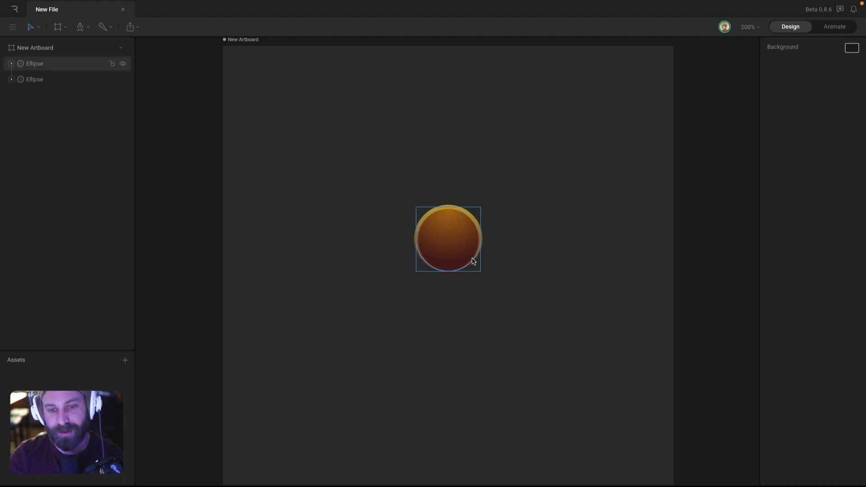
Shift the dark red stop of the duplicate circle's stroke gradient slightly inward from the end of the gradient.
click(457, 263)
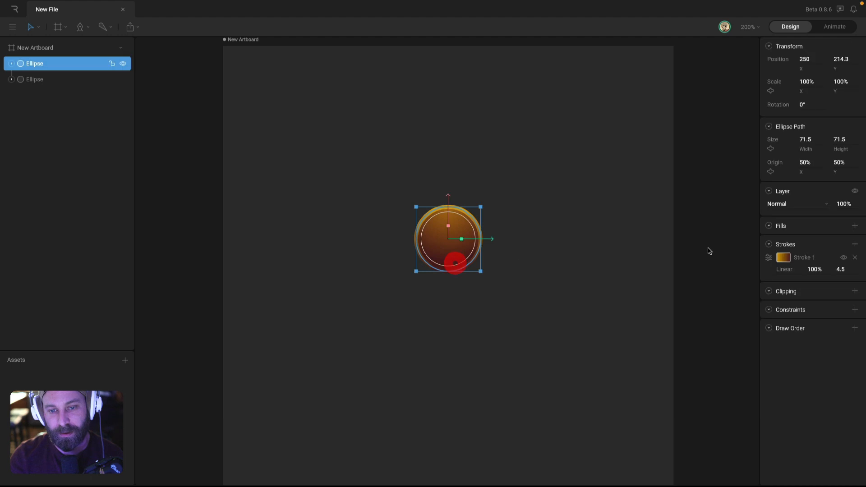
click(783, 258)
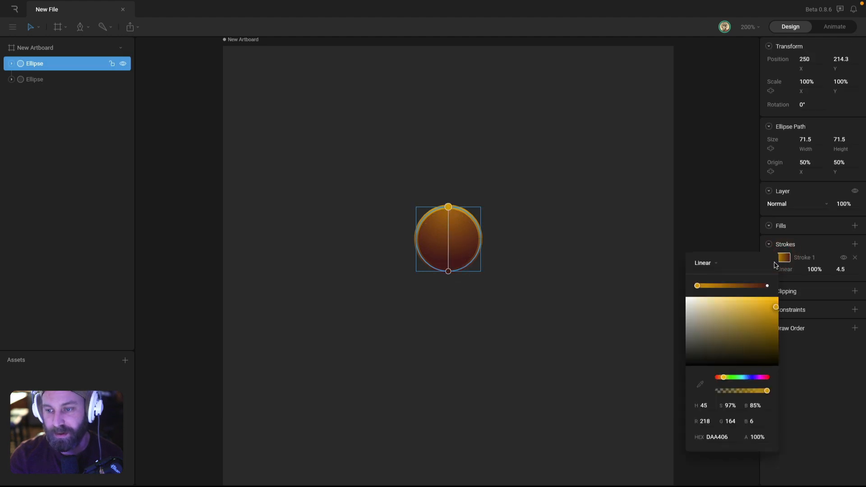
click(767, 286)
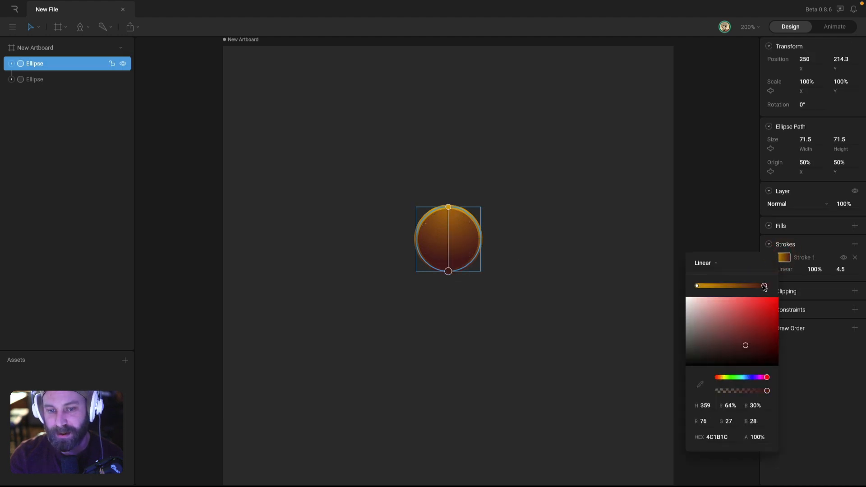
mouse_move(764, 287)
mouse_down()
mouse_move(705, 287)
mouse_move(756, 289)
mouse_move(748, 289)
mouse_up()
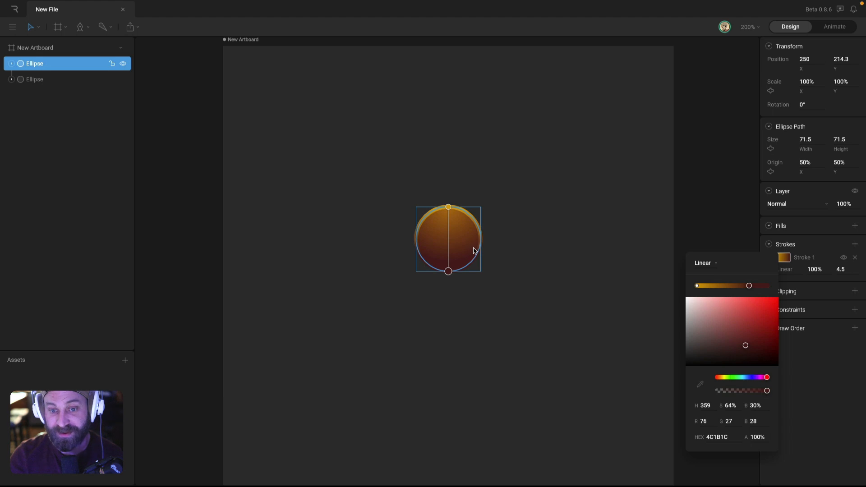
click(511, 242)
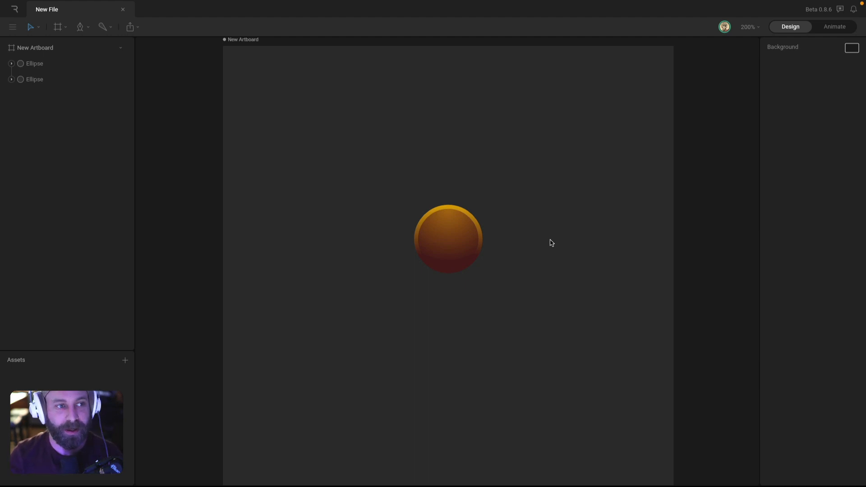
Rename the filled circle as Ball Base and the stroked duplicate as Rimlight.
click(32, 80)
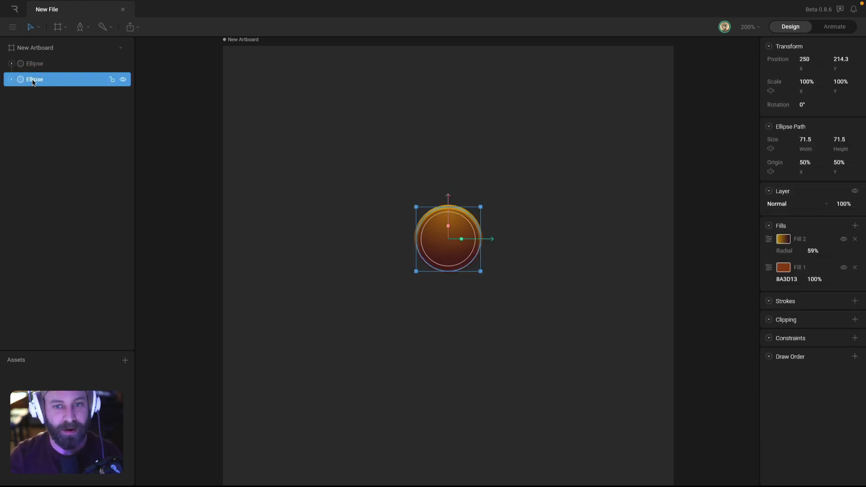
text(Ball Ba)
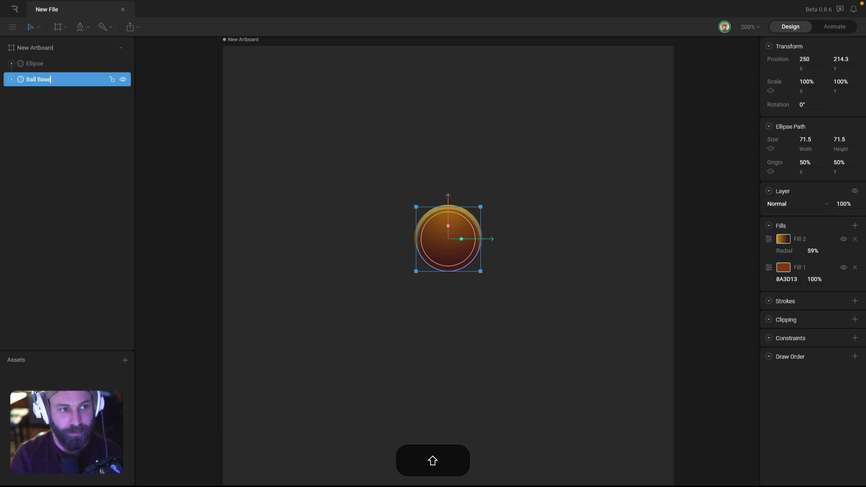
key(Return)
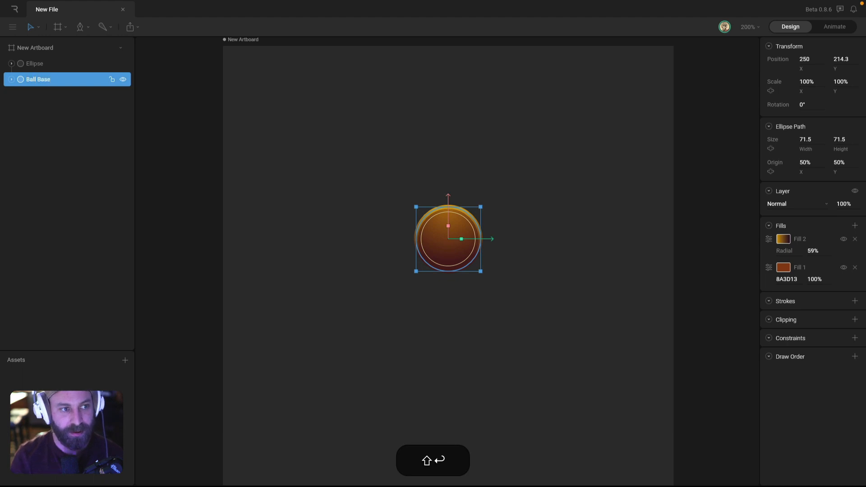
click(44, 64)
text(Rim)
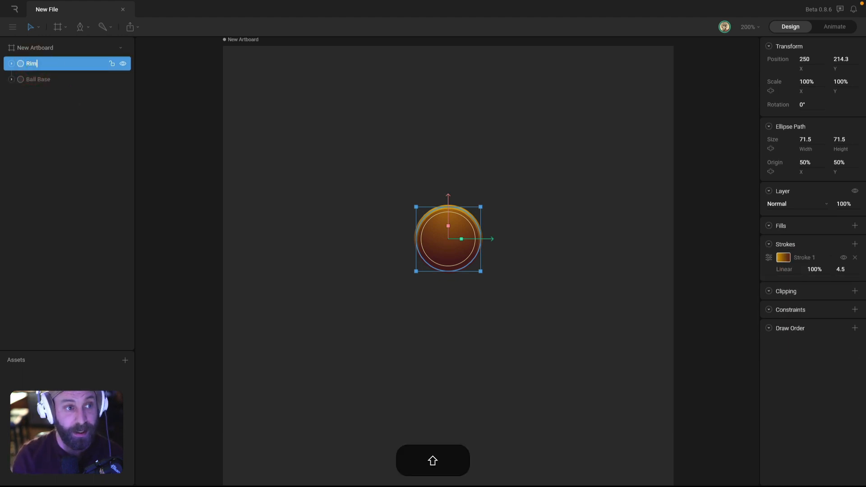
text(light)
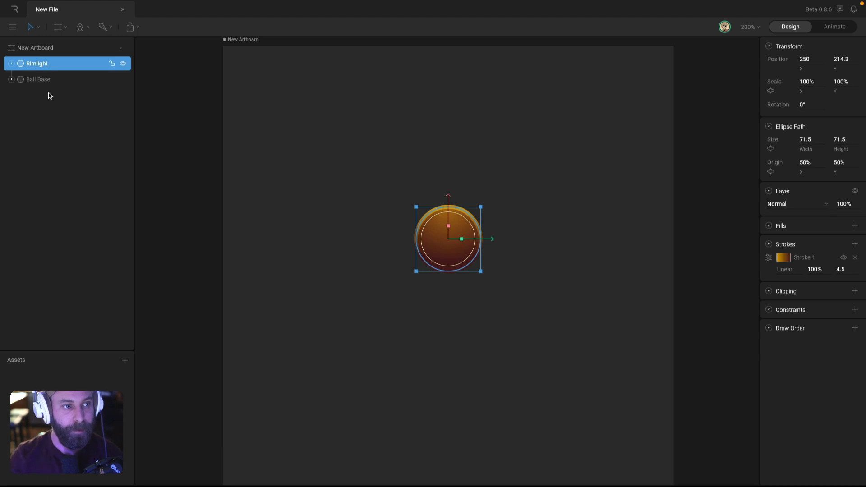
click(171, 185)
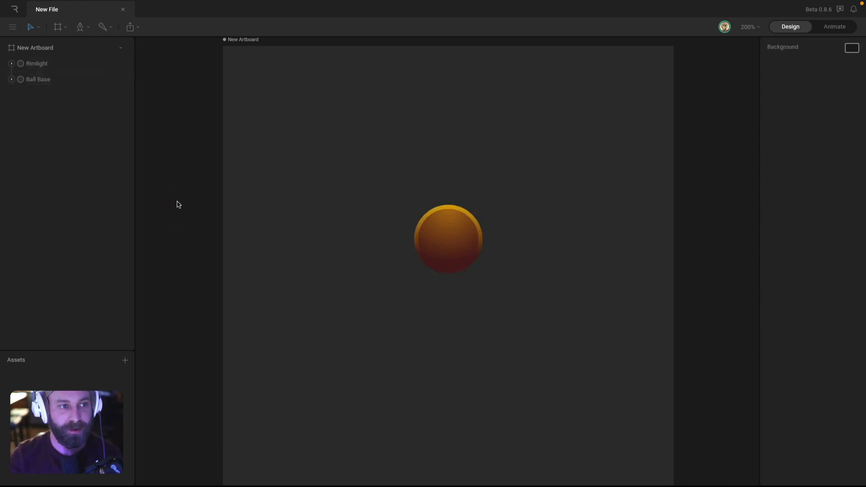
Draw a straight horizontal Pen path across the middle of the ball, from its left edge to its right edge.
click(445, 244)
scroll(445, 244, up, 5)
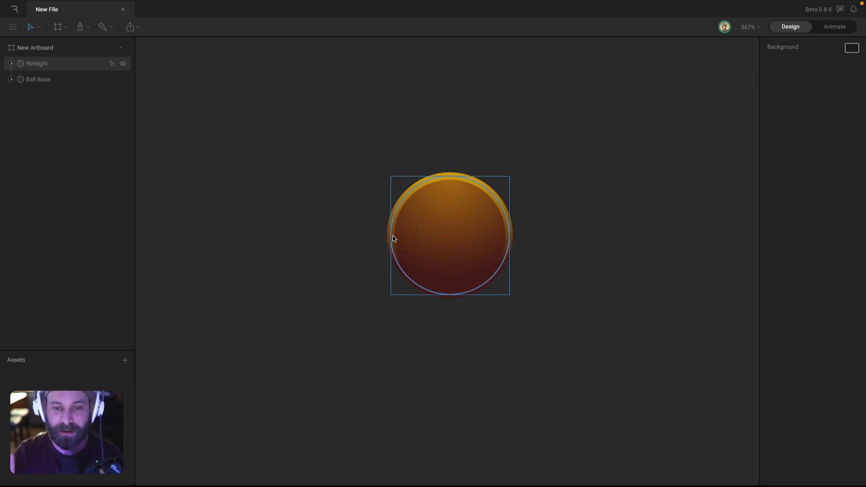
click(373, 247)
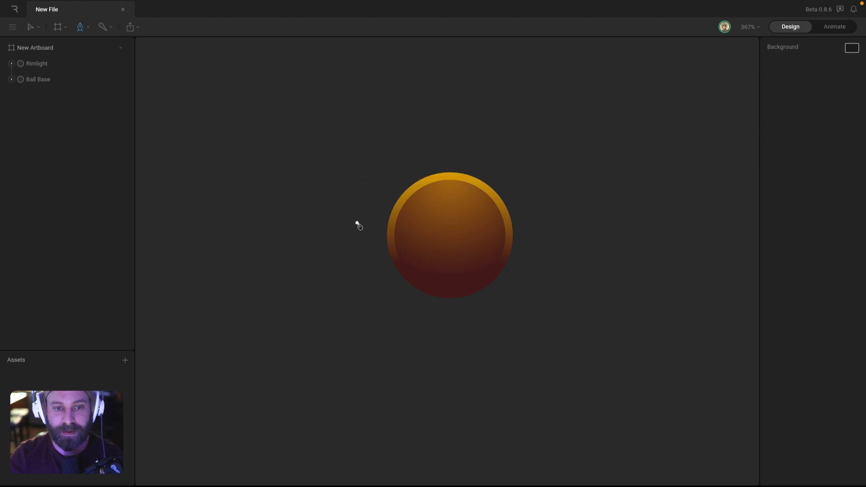
click(391, 236)
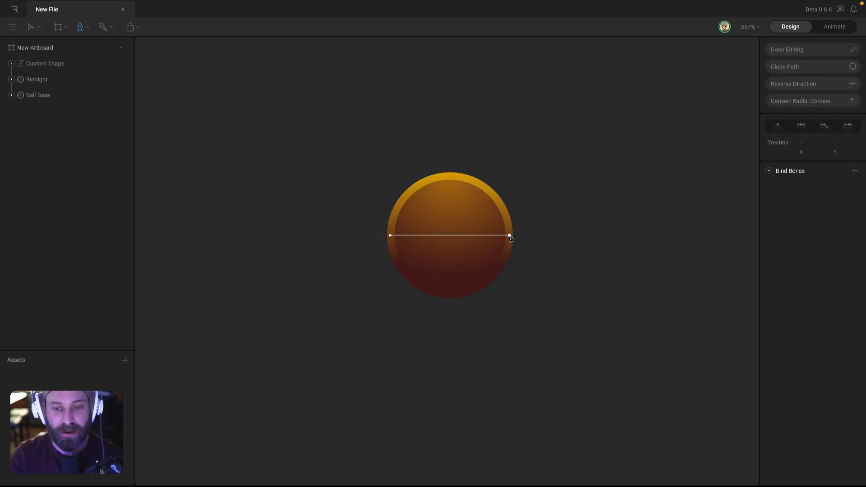
drag(509, 234, 490, 242)
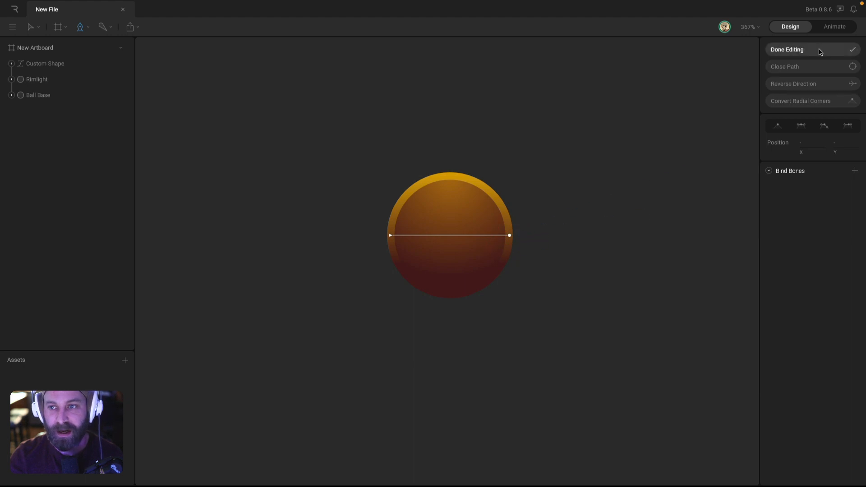
key(Escape)
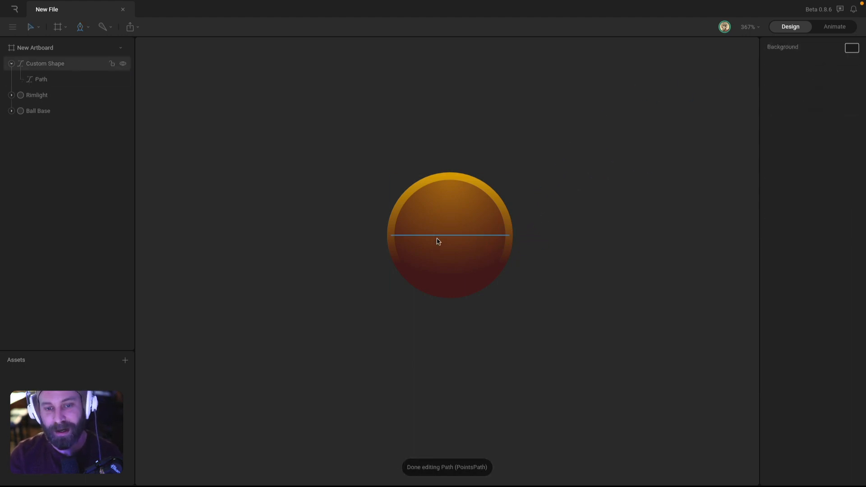
Replace the line's default fill with a black 000000 stroke 5.6 thick.
click(52, 63)
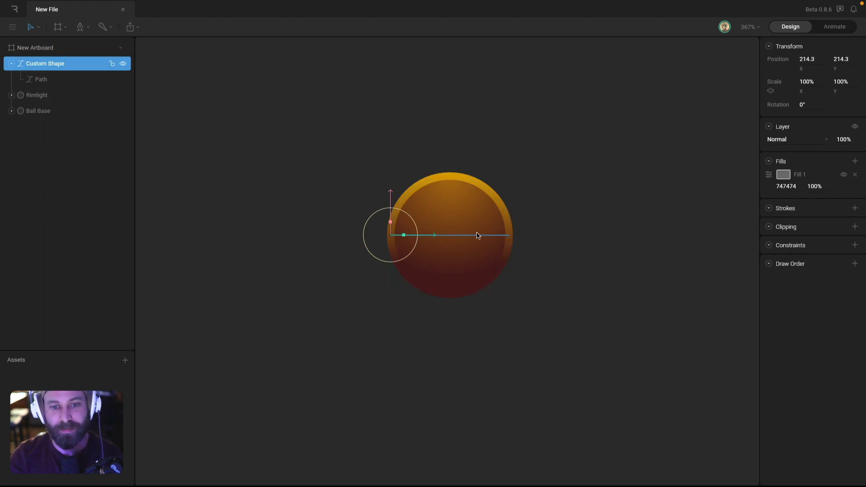
click(854, 174)
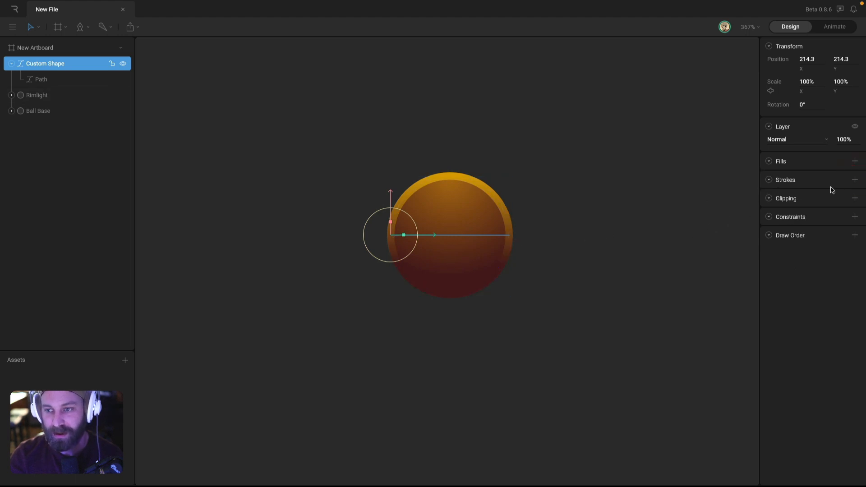
click(854, 180)
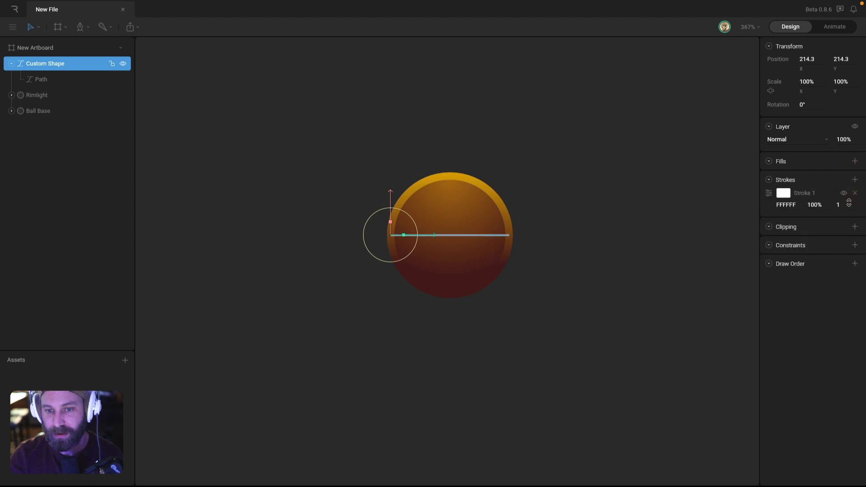
drag(848, 203, 849, 203)
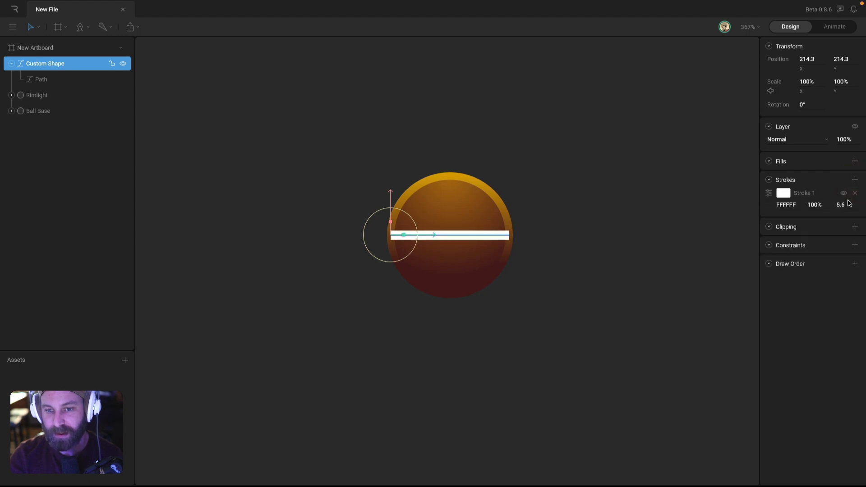
click(781, 194)
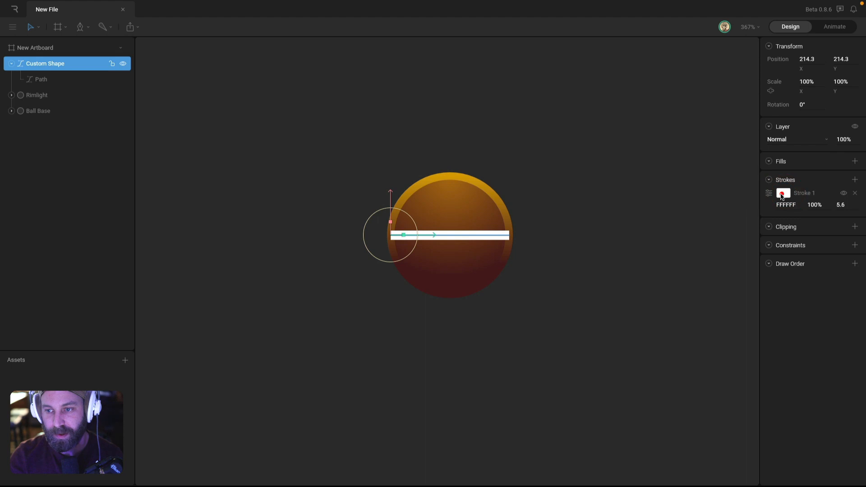
drag(711, 253, 676, 279)
click(599, 175)
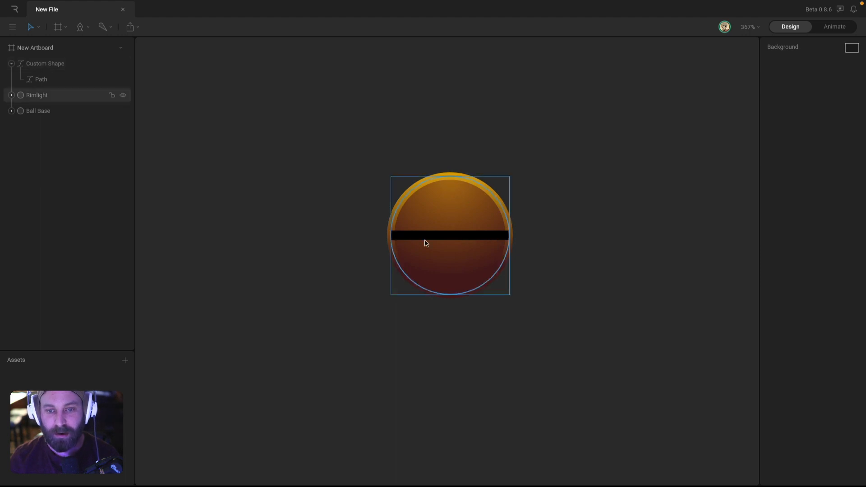
Rename the custom line shape as Ball Lines.
click(31, 64)
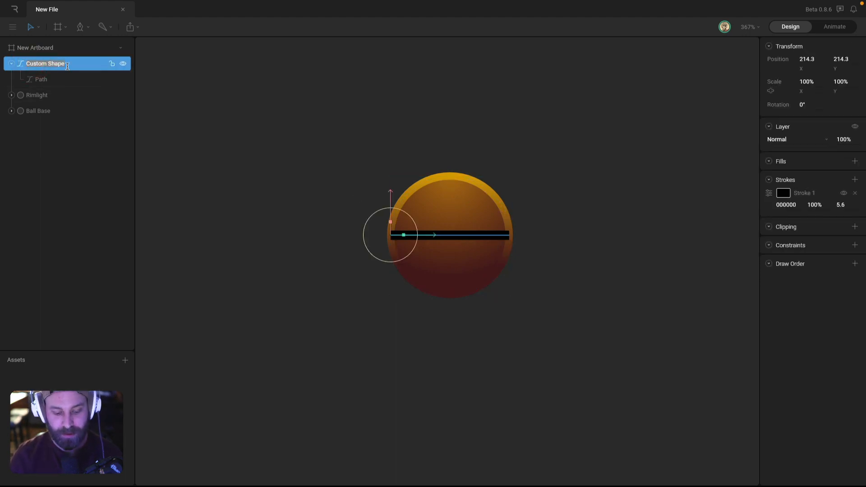
text(Ball)
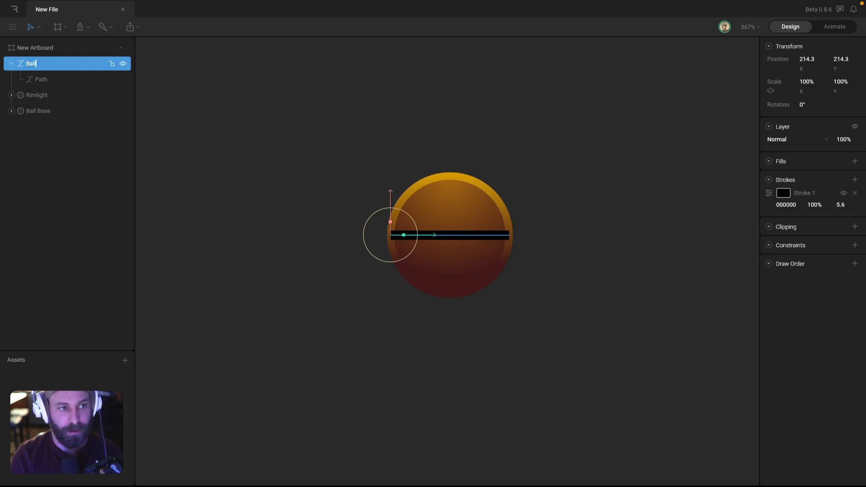
text( Lines)
key(Return)
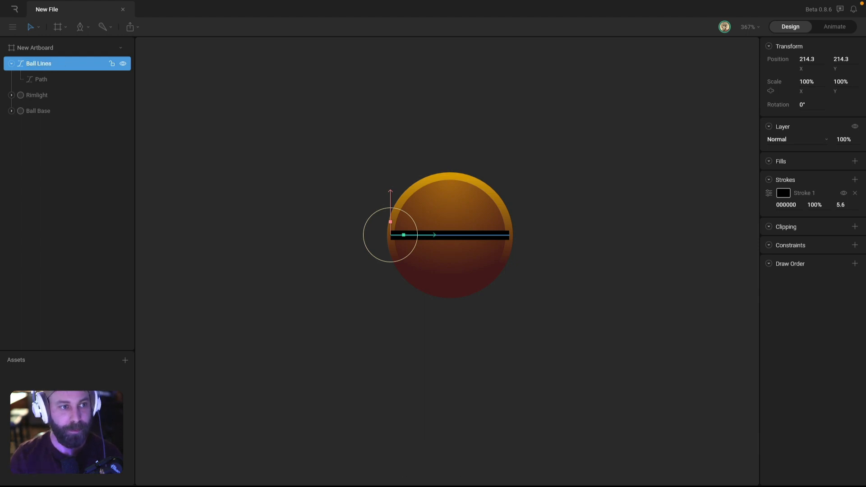
Collapse Ball Lines and move Rimlight above it in the layer order.
click(12, 64)
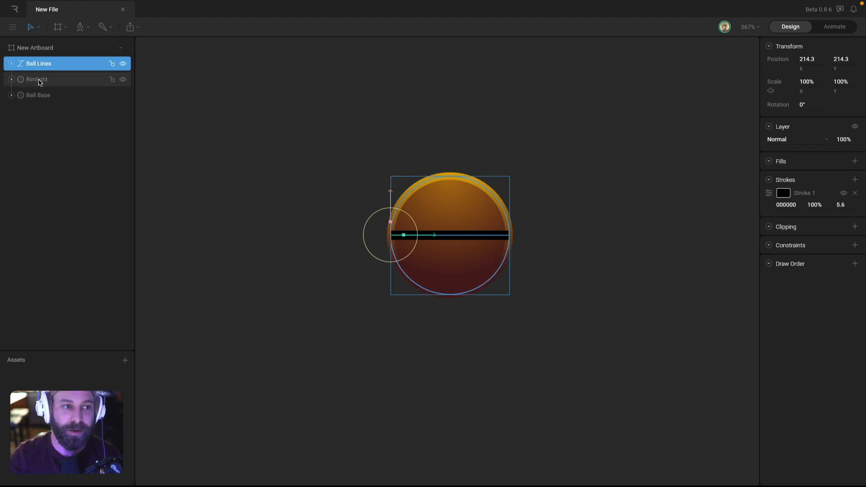
drag(39, 83, 39, 60)
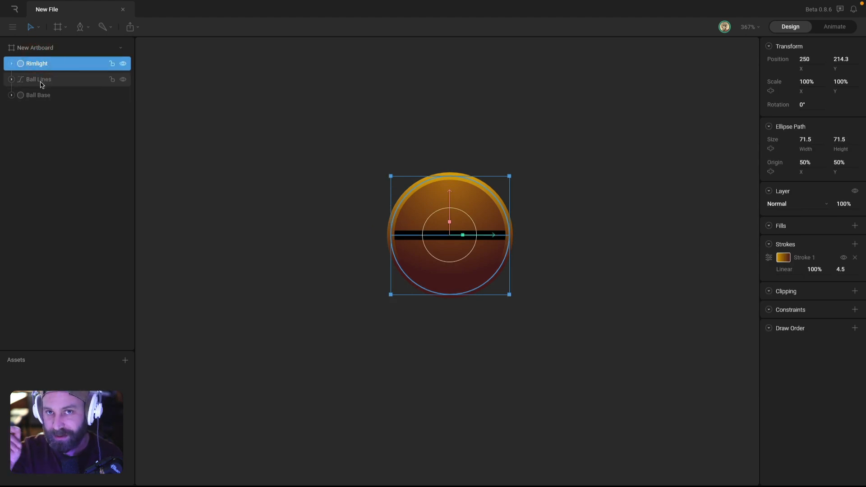
click(171, 158)
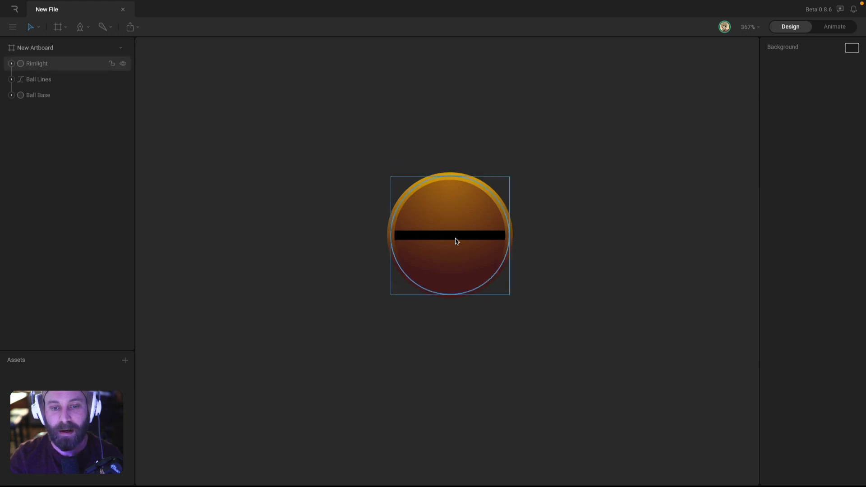
Try Ball Lines above Rimlight with the line widened to the rim's outer edges, and undo both changes.
drag(51, 80, 45, 52)
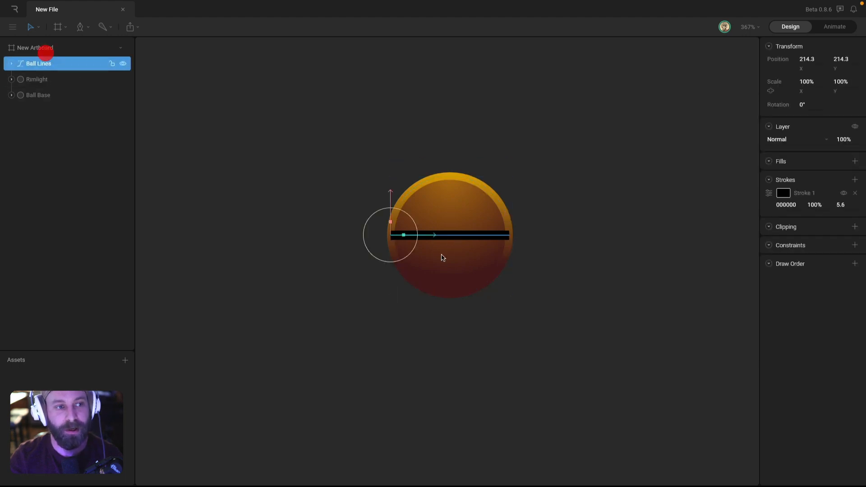
mouse_move(403, 235)
mouse_down()
mouse_move(426, 235)
mouse_move(410, 236)
mouse_up()
click(568, 174)
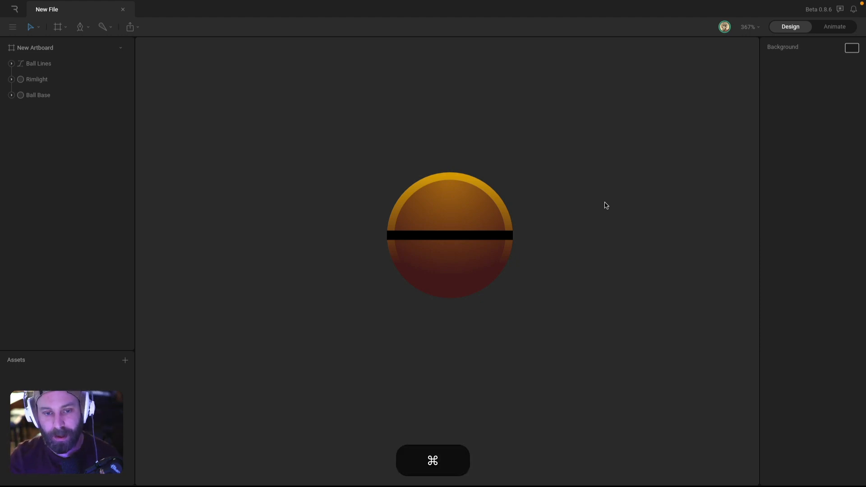
key(super+z)
key(super+z)
key(super+z)
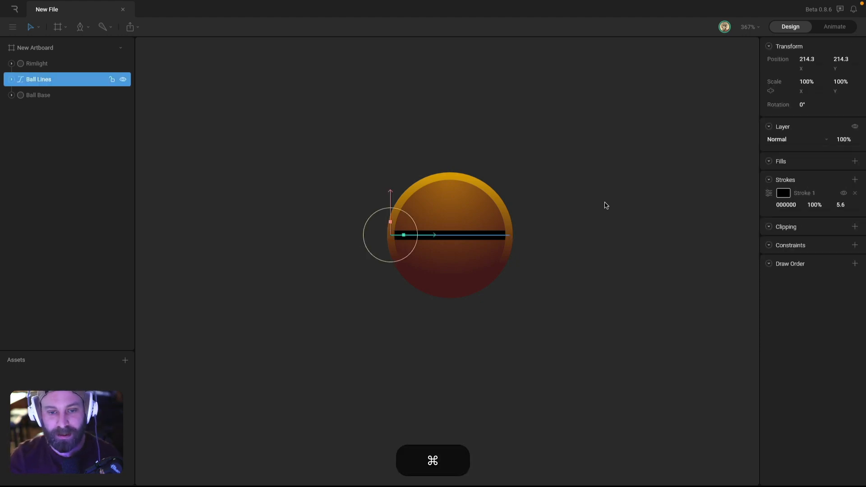
click(606, 205)
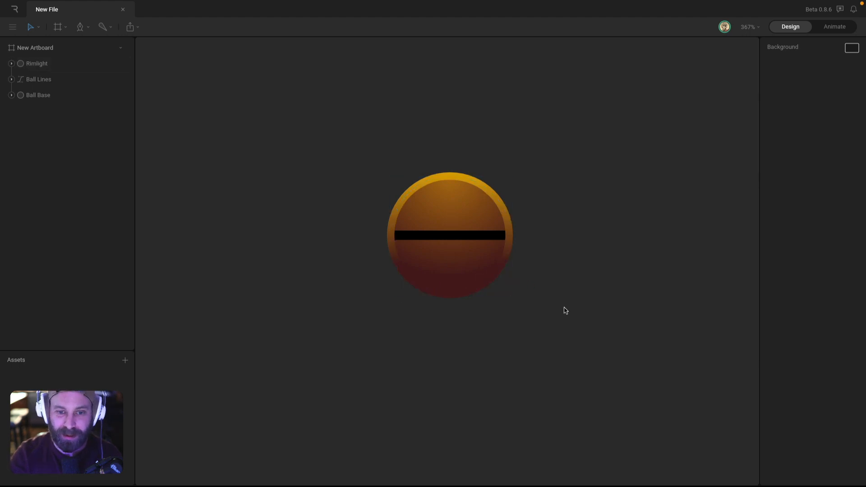
Inside Ball Lines, draw a symmetrical curved path with the Pen tool, dipping from one upper rim edge to the other.
click(23, 81)
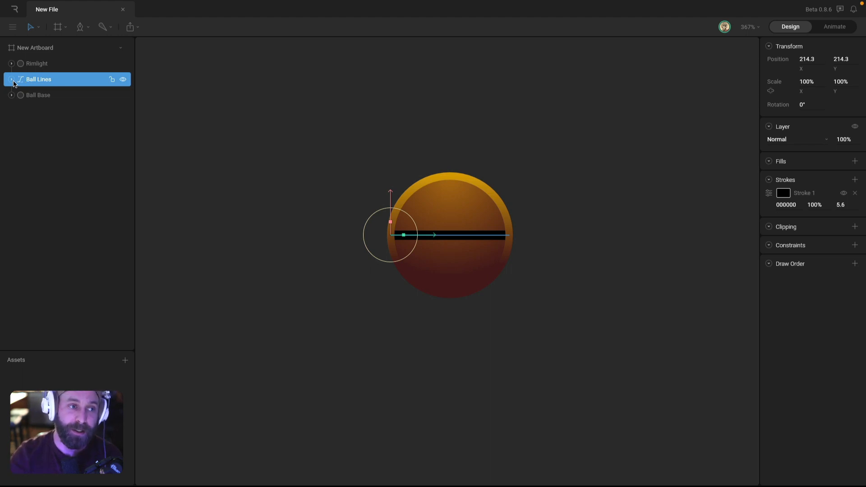
click(11, 80)
click(40, 96)
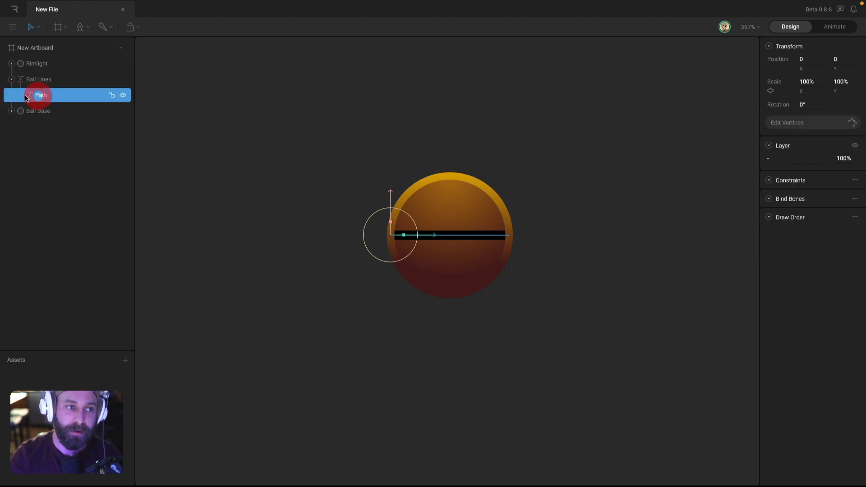
key(p)
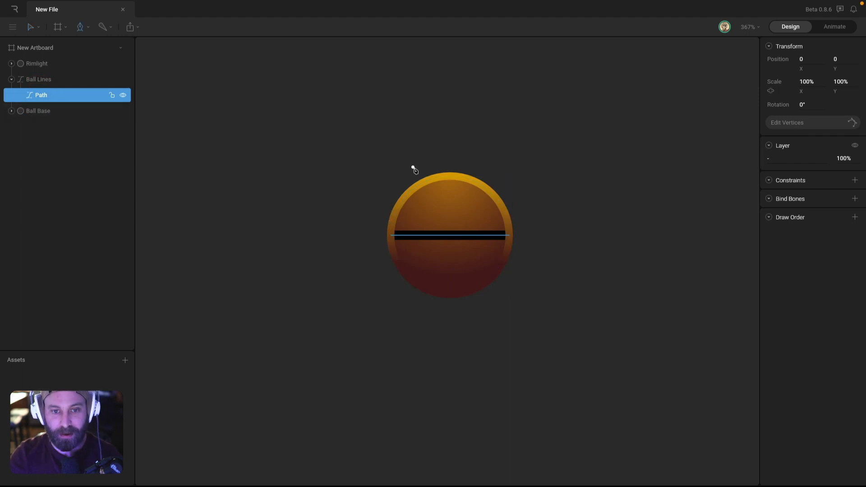
click(413, 189)
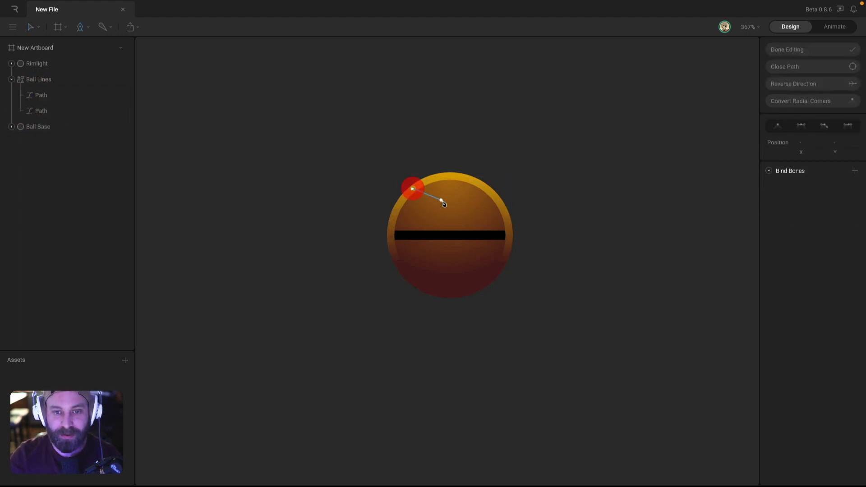
drag(450, 204, 471, 207)
drag(479, 208, 477, 204)
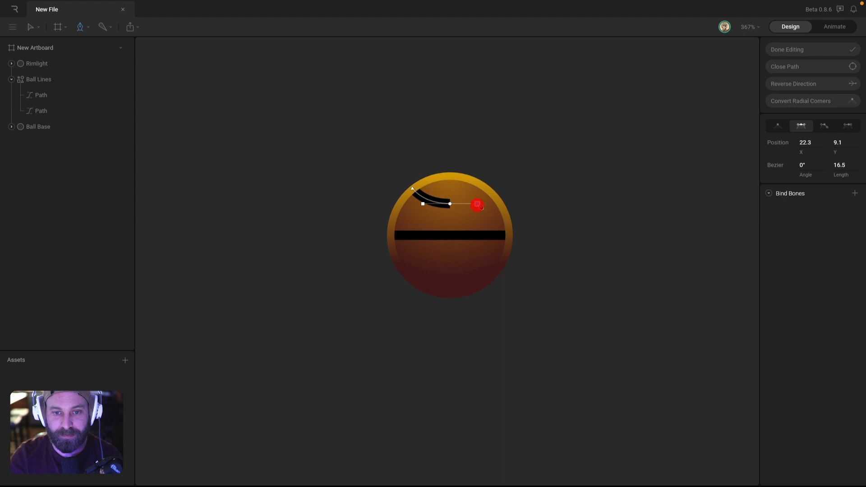
click(486, 189)
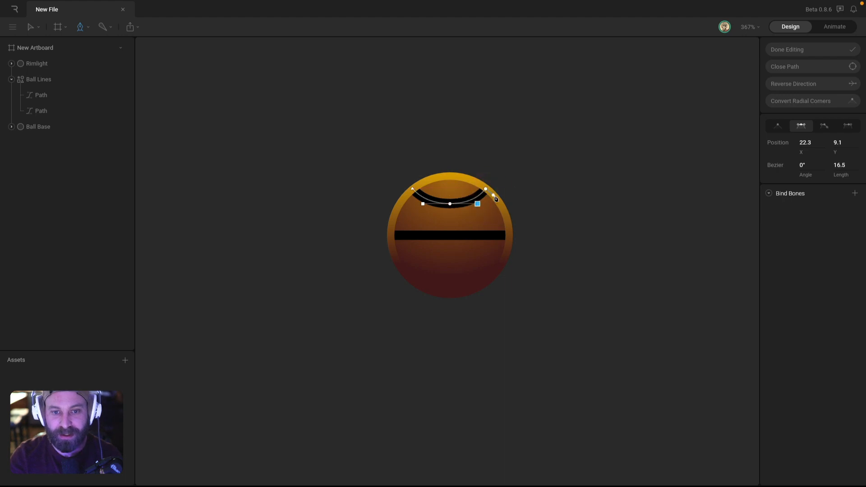
key(Escape)
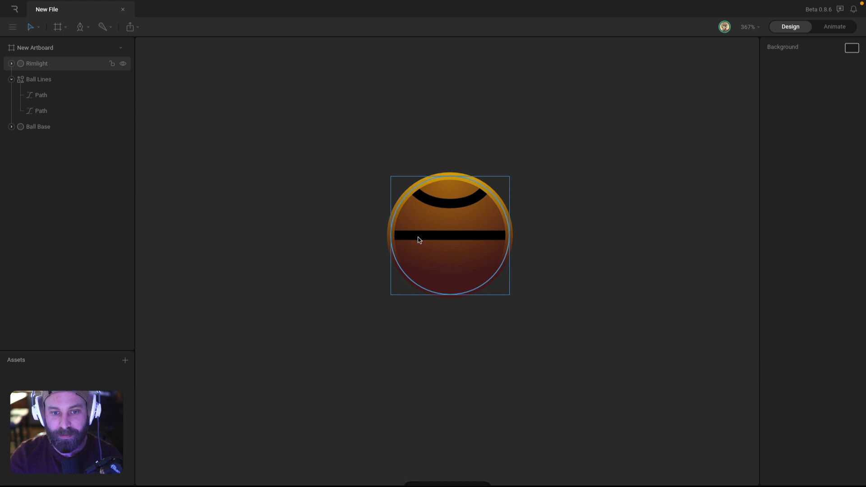
Duplicate the curved path, rotate the copy 180°, and centre it in the ball's lower half at about X 57.6, Y 28.5.
click(53, 110)
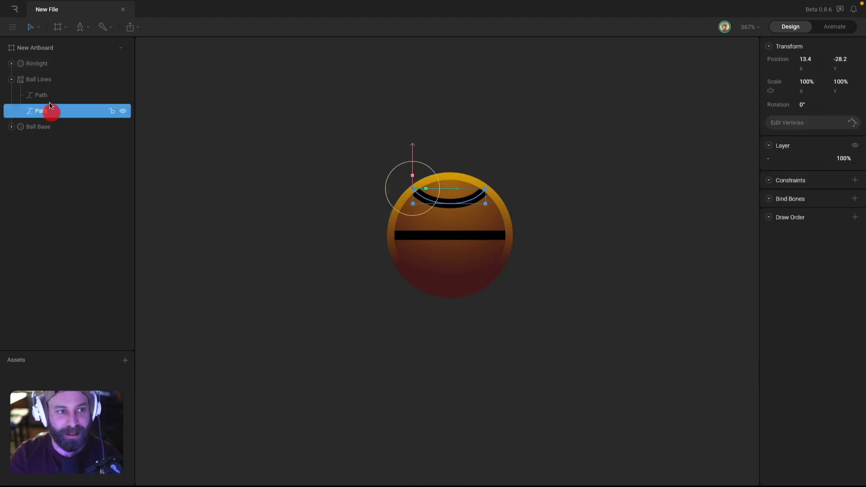
click(47, 94)
click(45, 80)
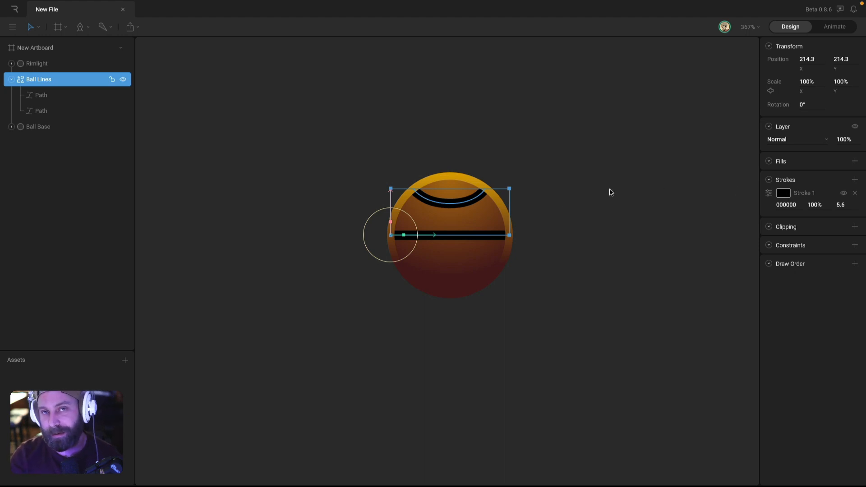
click(32, 111)
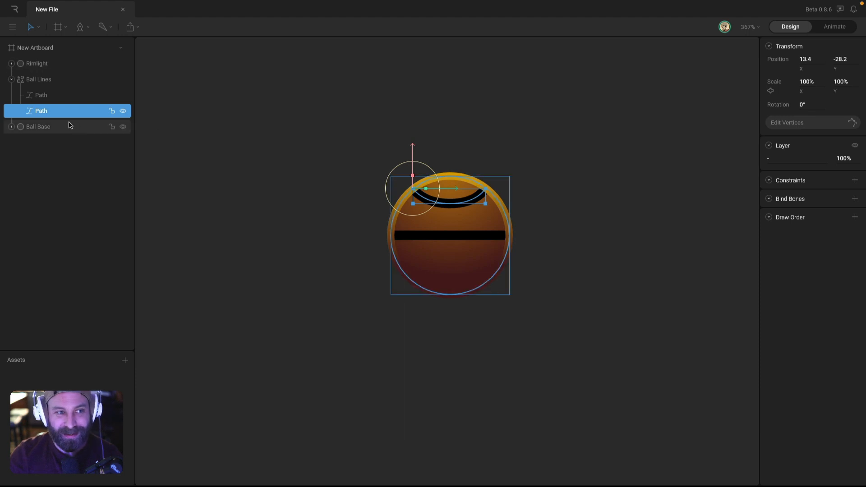
key(super)
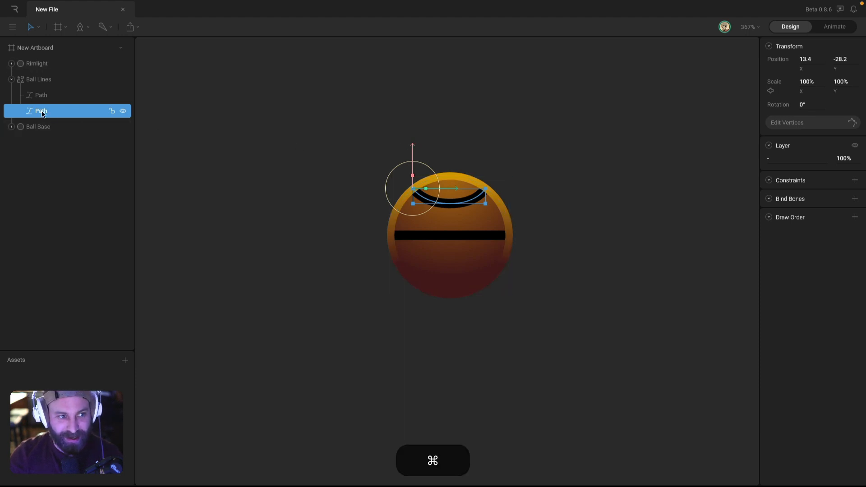
key(super+d)
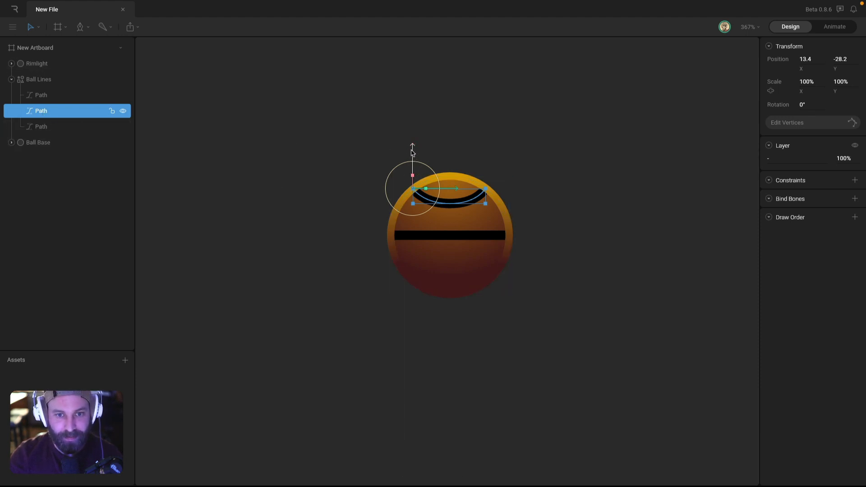
drag(412, 150, 453, 270)
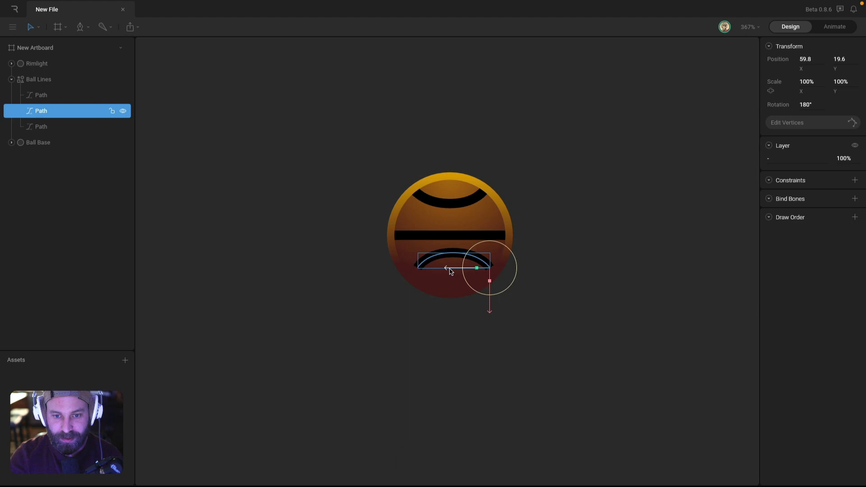
drag(489, 307, 489, 324)
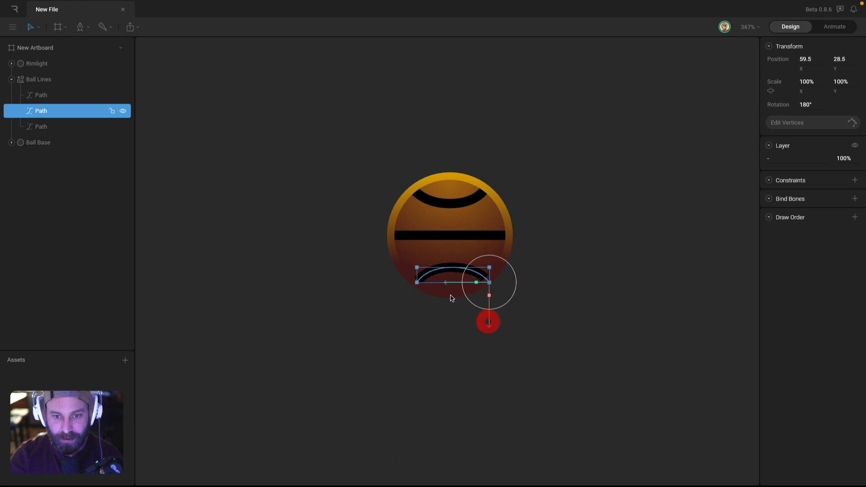
drag(449, 284, 448, 284)
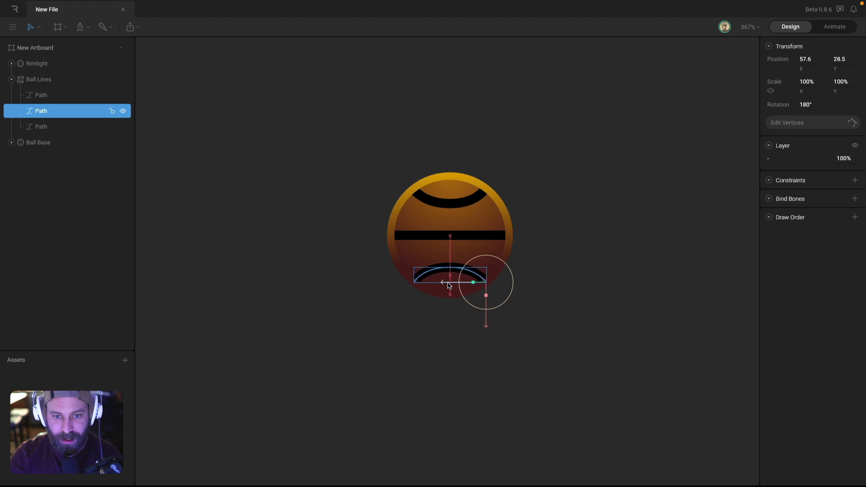
click(582, 216)
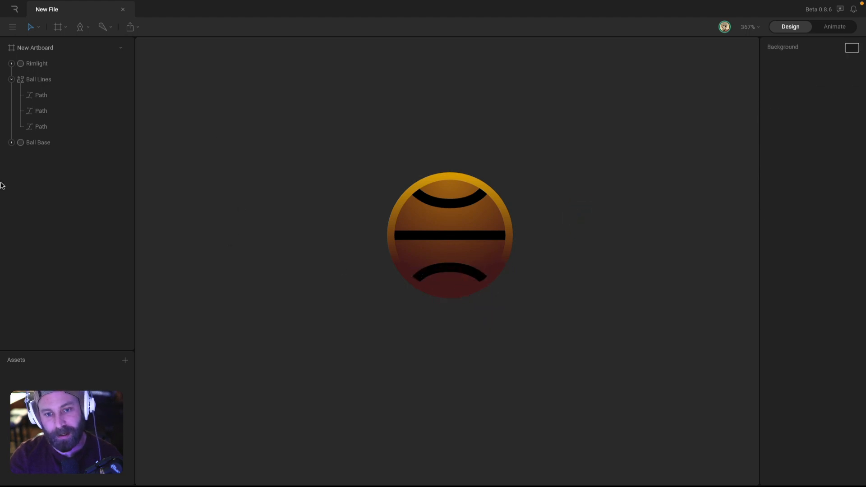
Collapse Ball Lines in the hierarchy and clear the selection.
click(14, 83)
click(11, 80)
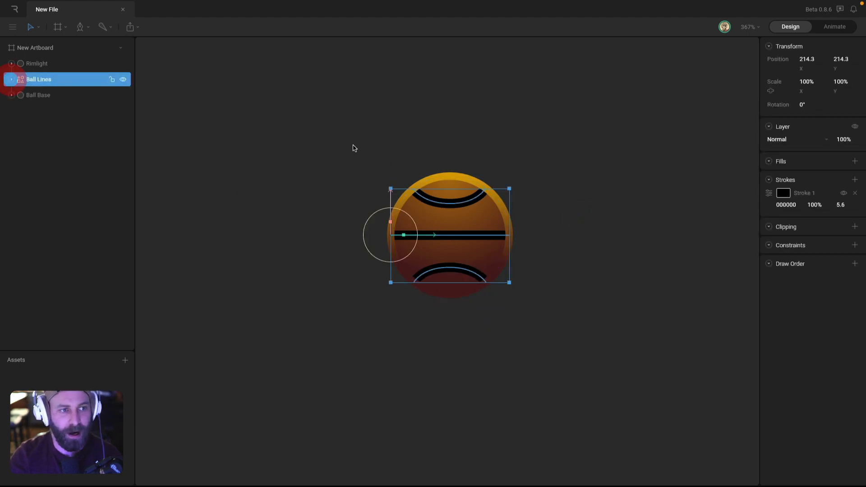
click(347, 141)
Draw a circle about 112 wide below the ball, horizontally centred on it at about X 250, Y 367.
drag(346, 188, 341, 192)
scroll(355, 226, down, 6)
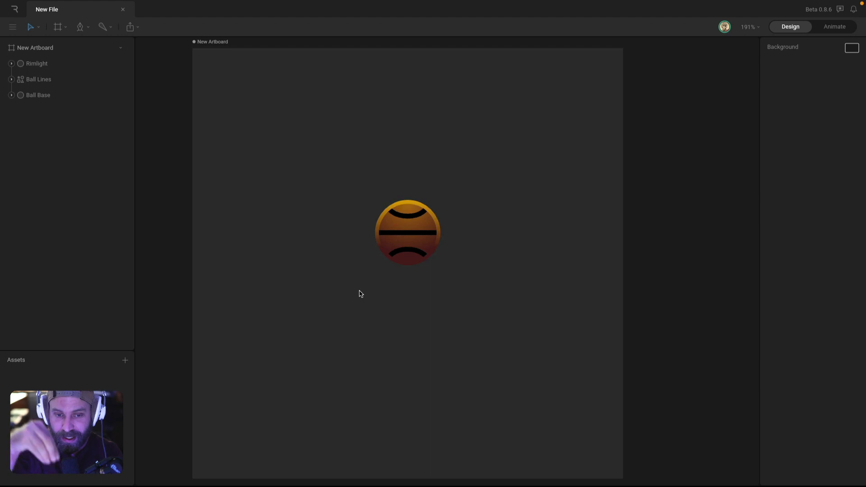
key(o)
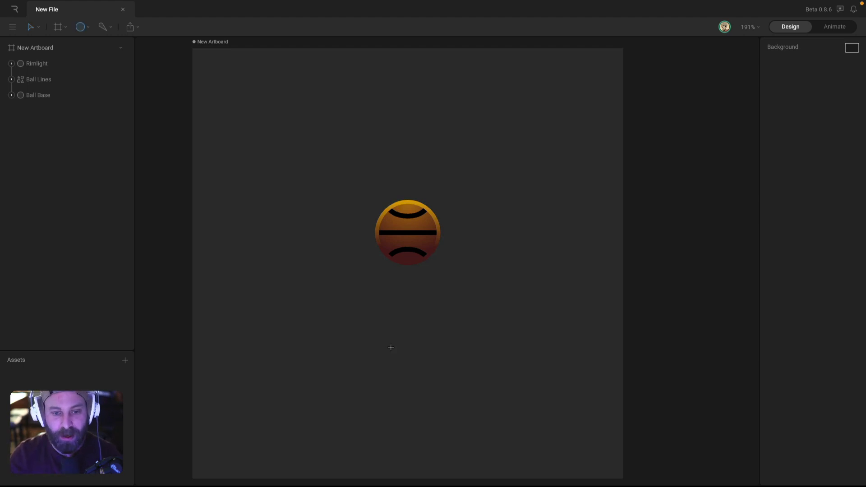
drag(364, 316, 424, 392)
key(shift)
Give the circle a radial fill centred in the shape, fading from opaque black 000000 to fully transparent at the edge.
click(783, 238)
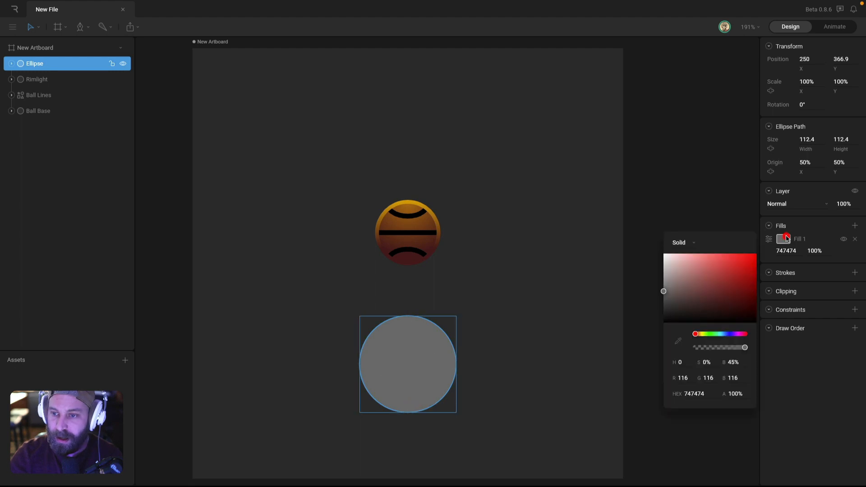
click(697, 245)
click(681, 276)
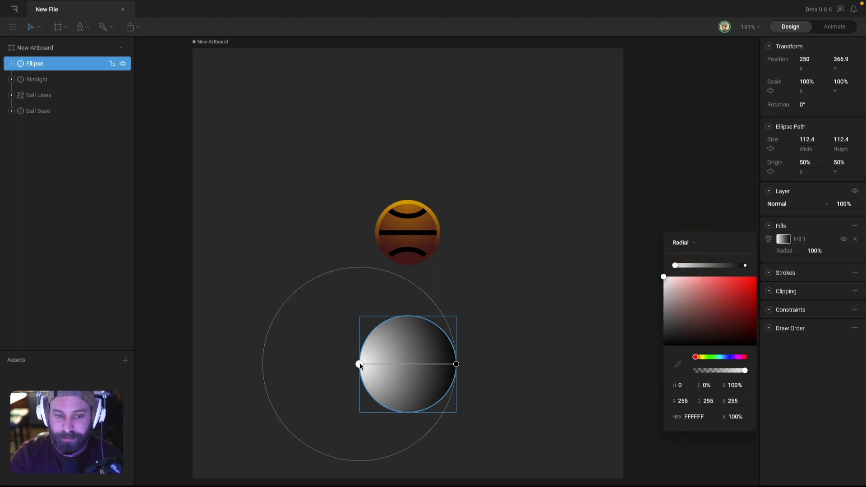
drag(359, 362, 407, 362)
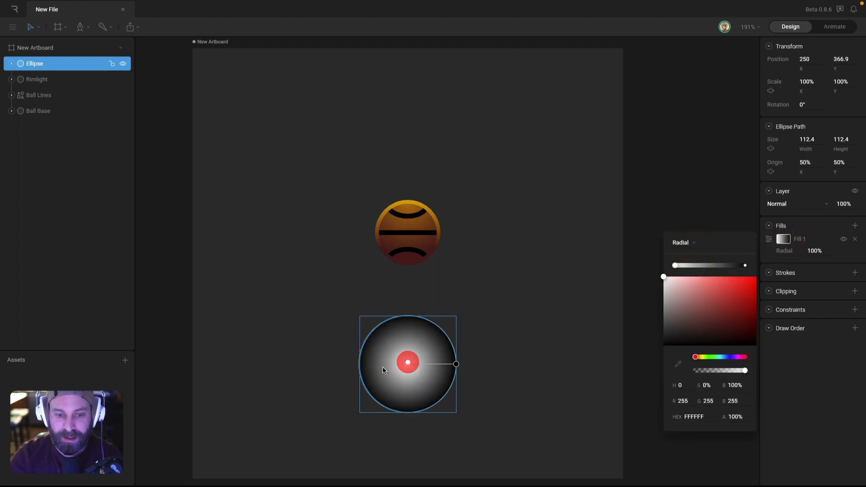
drag(714, 337, 611, 388)
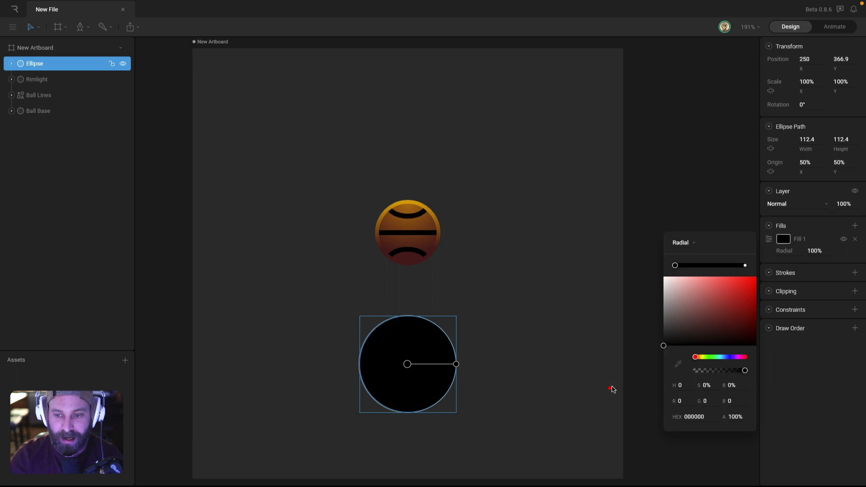
click(456, 364)
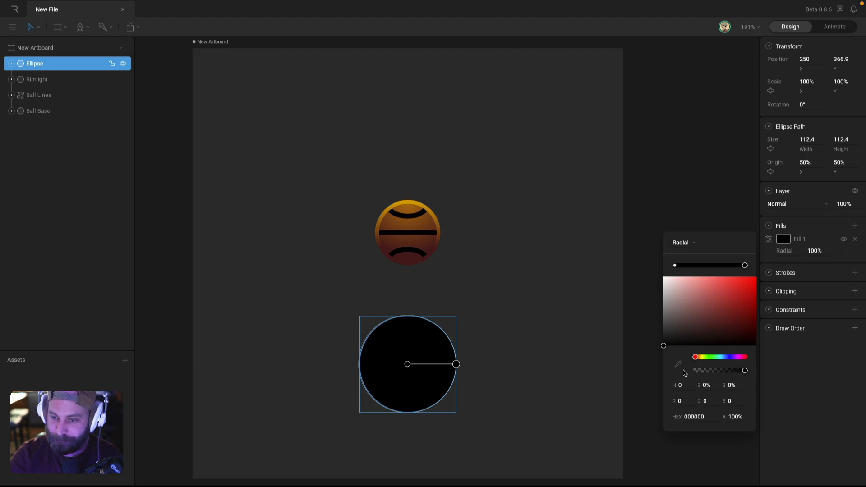
click(658, 373)
click(536, 383)
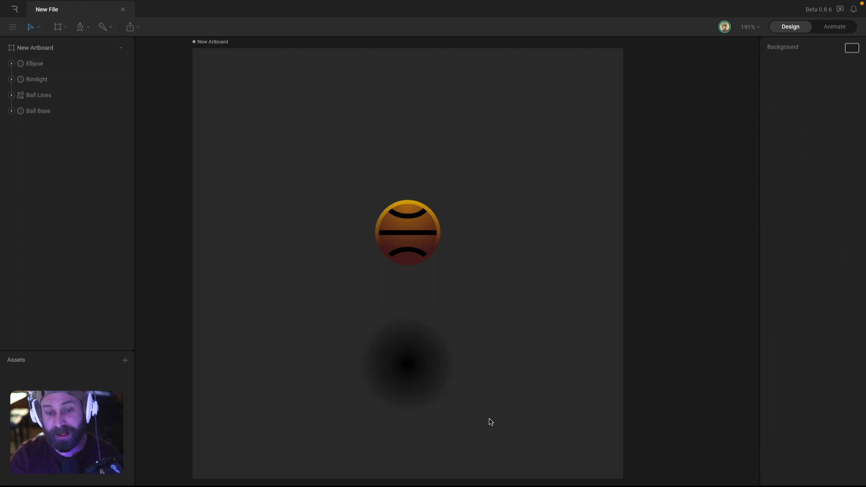
Flatten the gradient circle into a thin ground shadow by reducing its vertical scale to about 11%.
click(403, 370)
drag(408, 351, 408, 427)
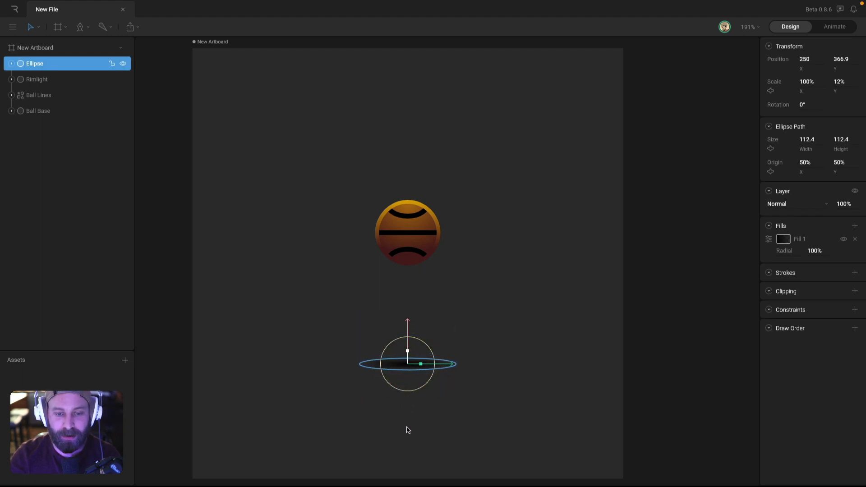
click(408, 428)
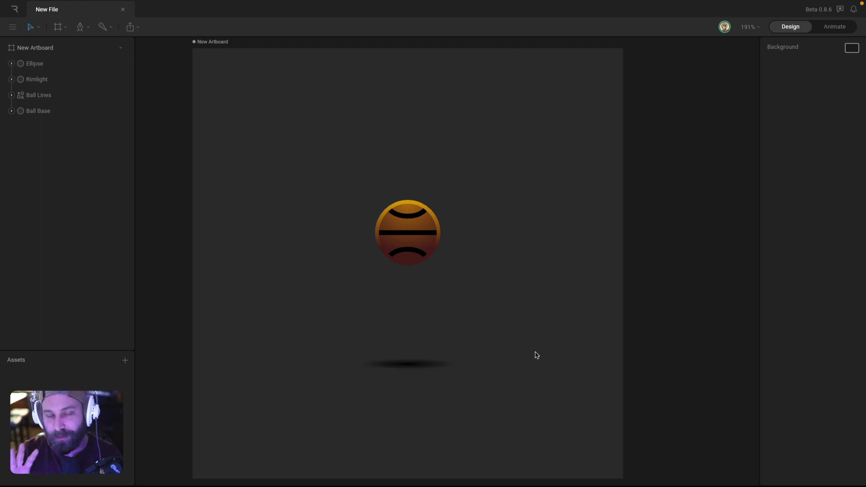
Rename the flattened ellipse as Shadow.
double_click(40, 65)
text(Sha)
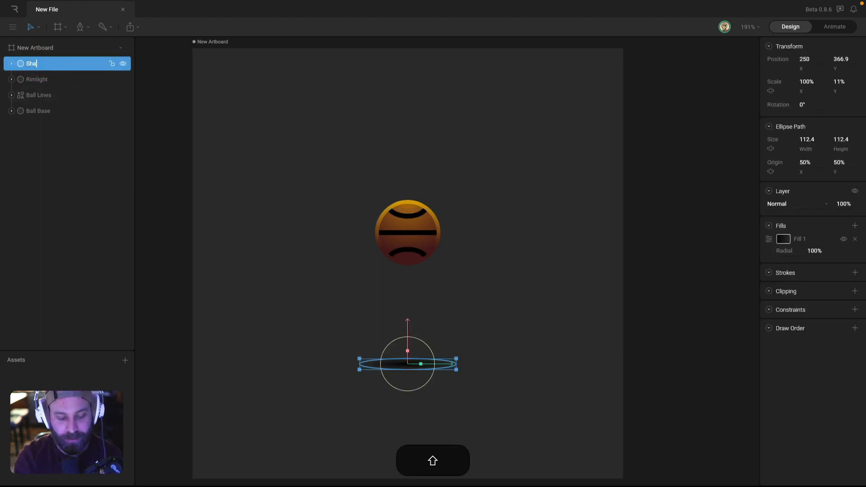
text(dow)
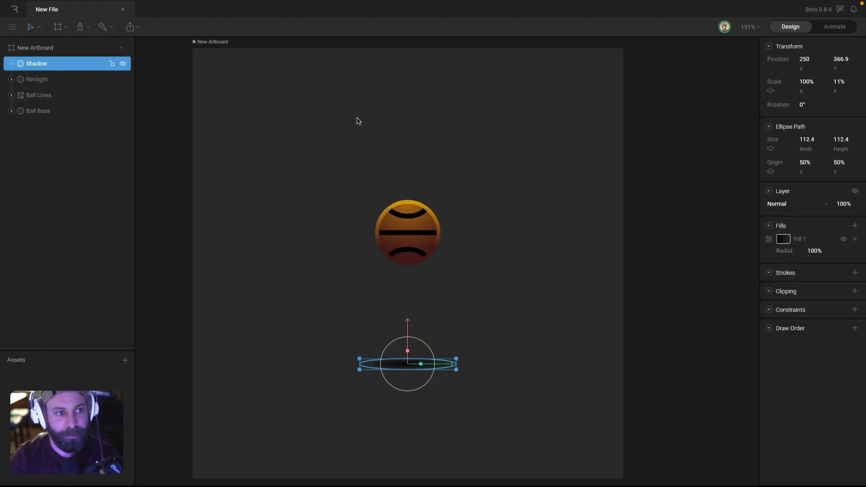
click(358, 119)
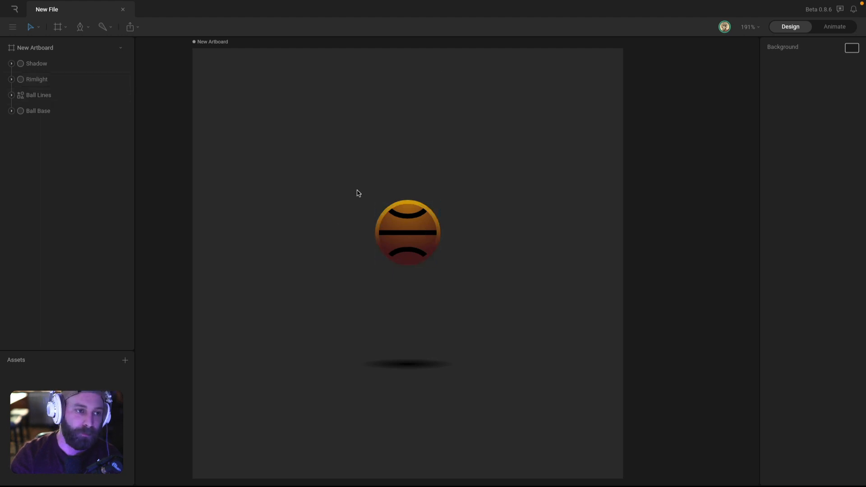
Try moving Rimlight, Ball Lines and Ball Base down together to about Y 282.8, and undo the move.
drag(308, 152, 460, 276)
click(516, 226)
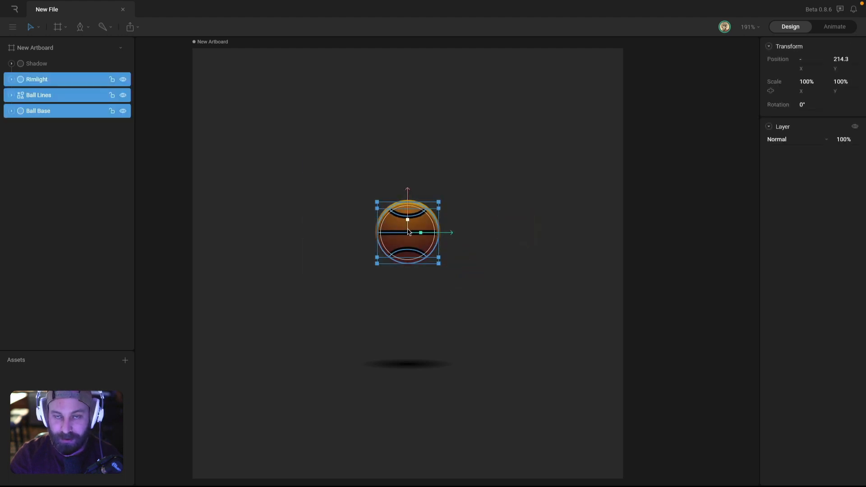
drag(407, 189, 412, 232)
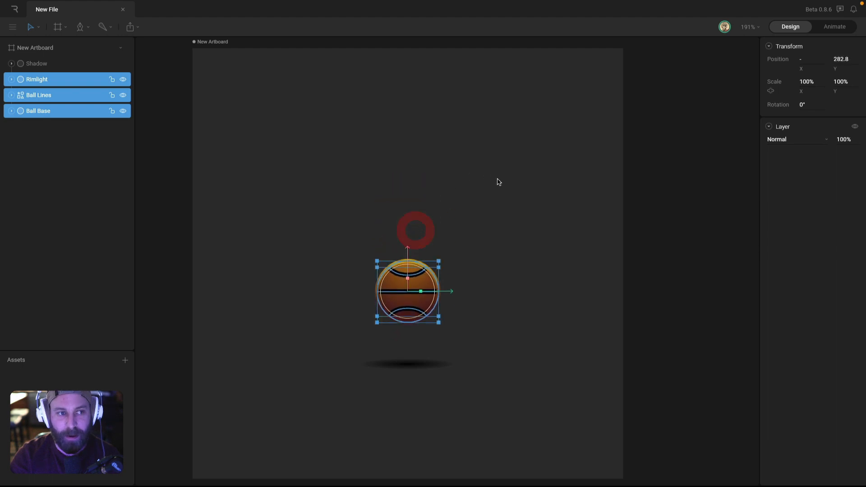
key(super+z)
click(499, 188)
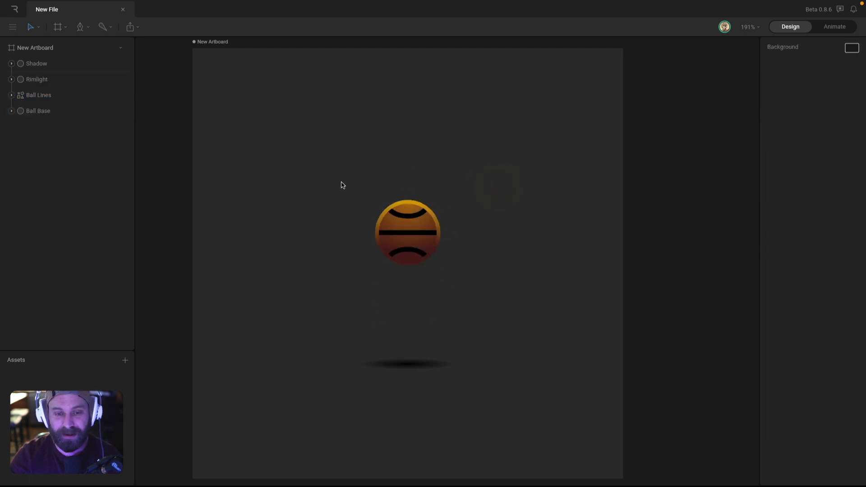
Group Rimlight, Ball Lines and Ball Base, leaving Shadow outside the group.
drag(342, 175, 472, 277)
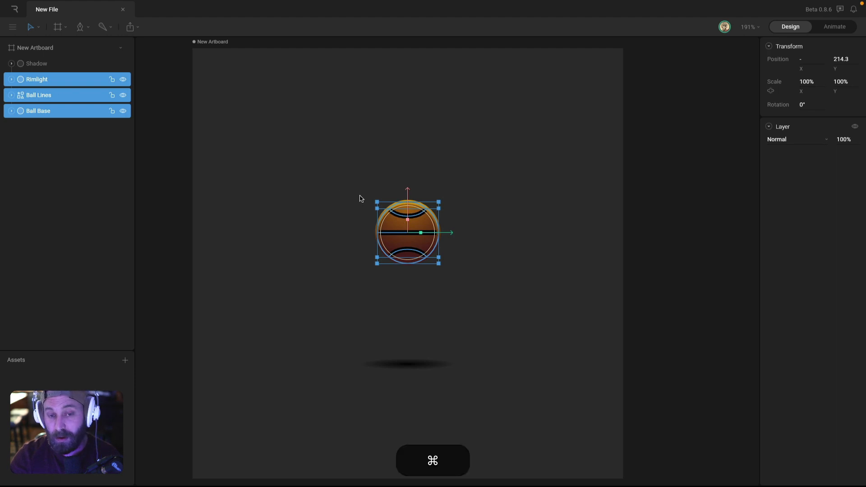
key(super+g)
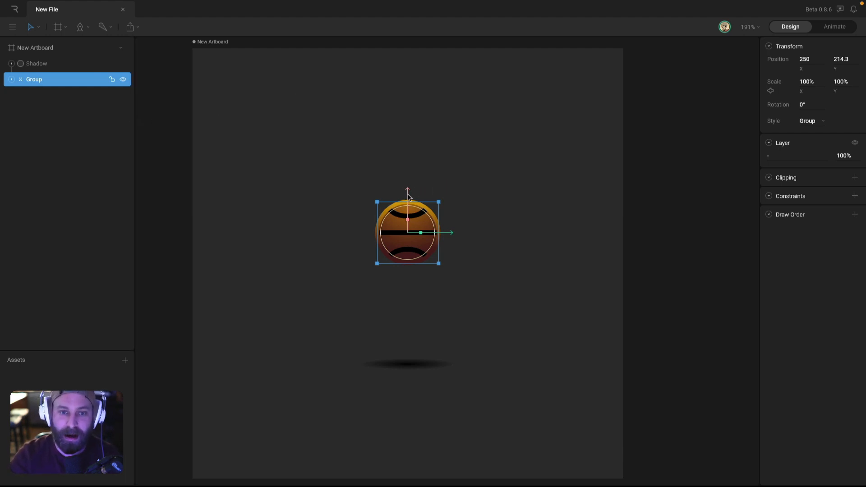
Try moving the new group of ball parts on the artboard, and undo the change.
mouse_move(408, 197)
mouse_down()
mouse_move(404, 229)
mouse_move(401, 195)
mouse_up()
click(501, 147)
drag(426, 235, 473, 241)
key(super+z)
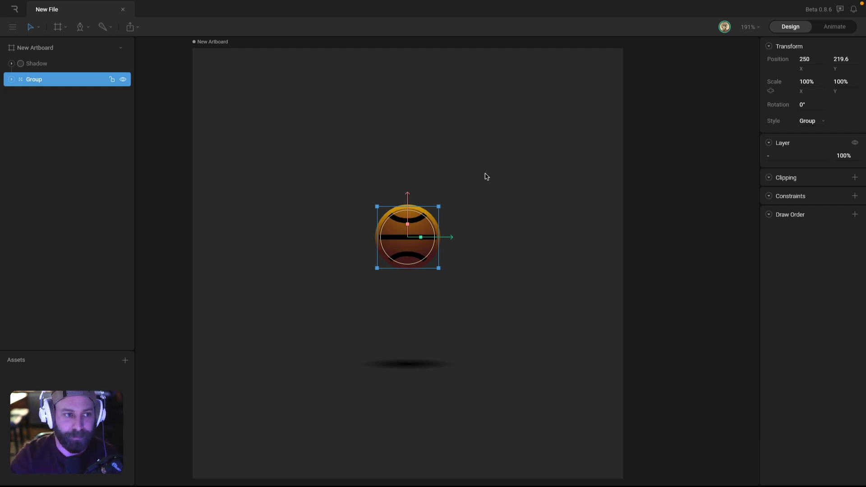
Rename the group containing the ball parts as Ball Group.
double_click(27, 80)
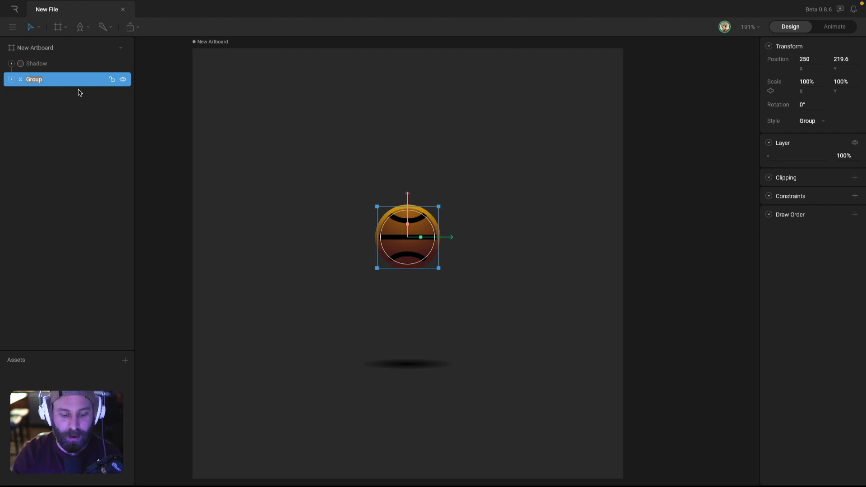
text(Ball G)
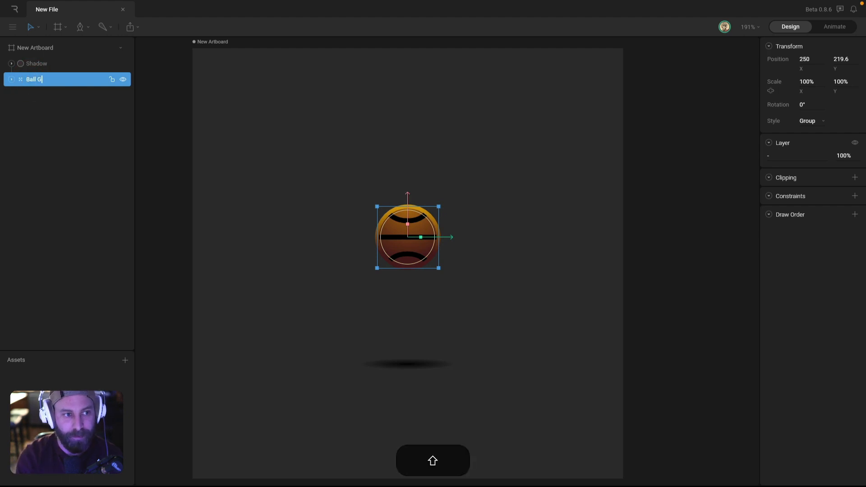
text(roup)
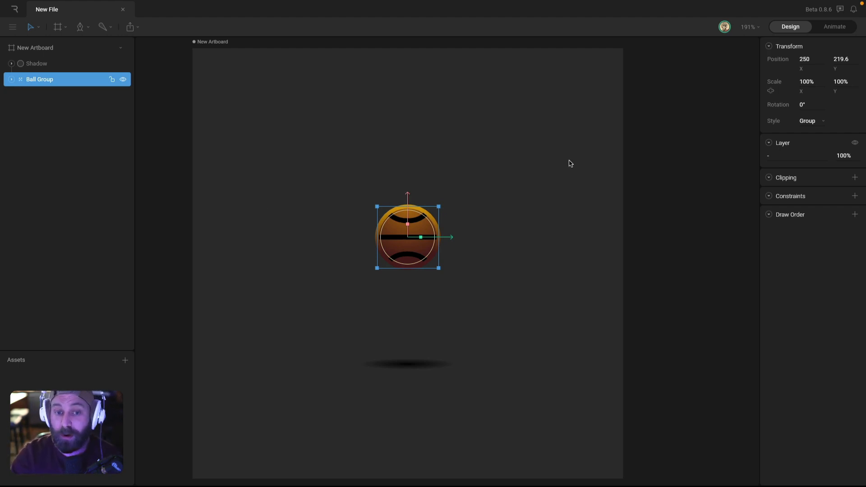
Try rotating Ball Group by roughly half a turn, and undo the rotation.
click(507, 170)
click(434, 233)
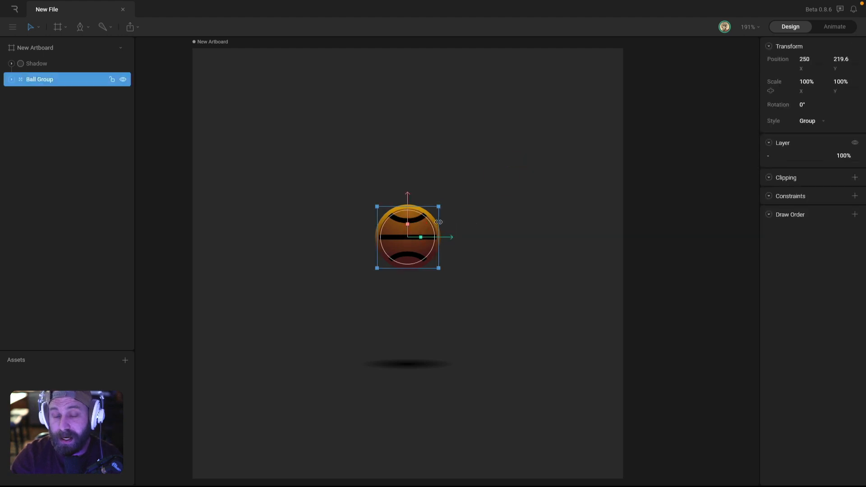
drag(425, 218, 387, 259)
click(411, 276)
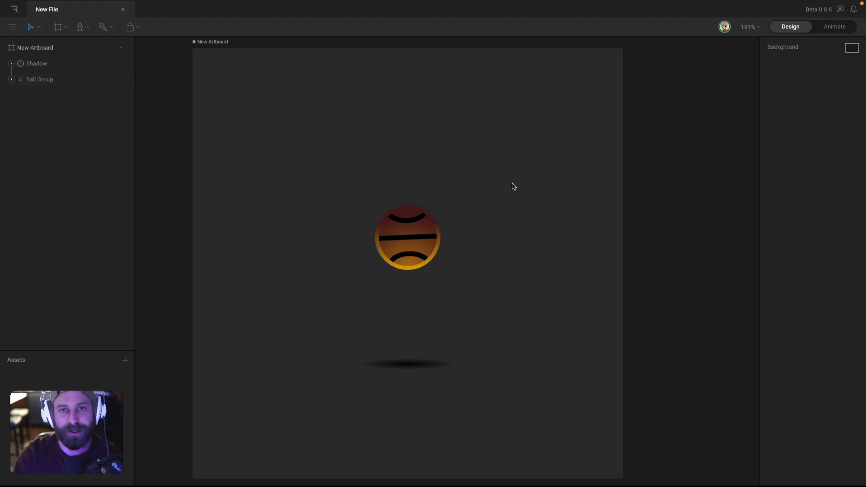
key(super+z)
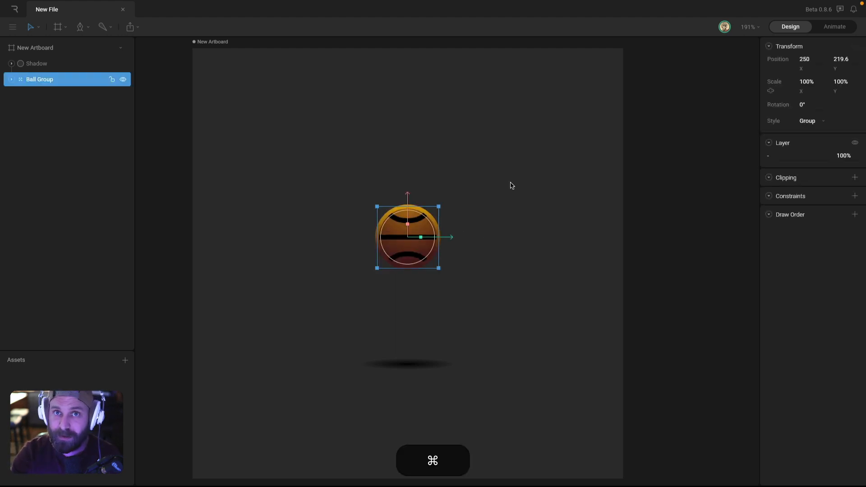
Try rotating Ball Lines inside Ball Group around its off-centre origin to 73° and 25°, and undo the rotations.
click(12, 79)
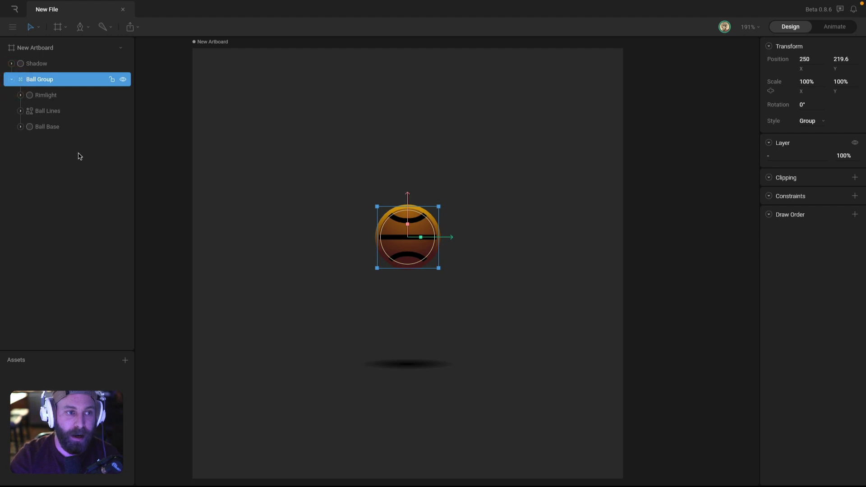
click(54, 112)
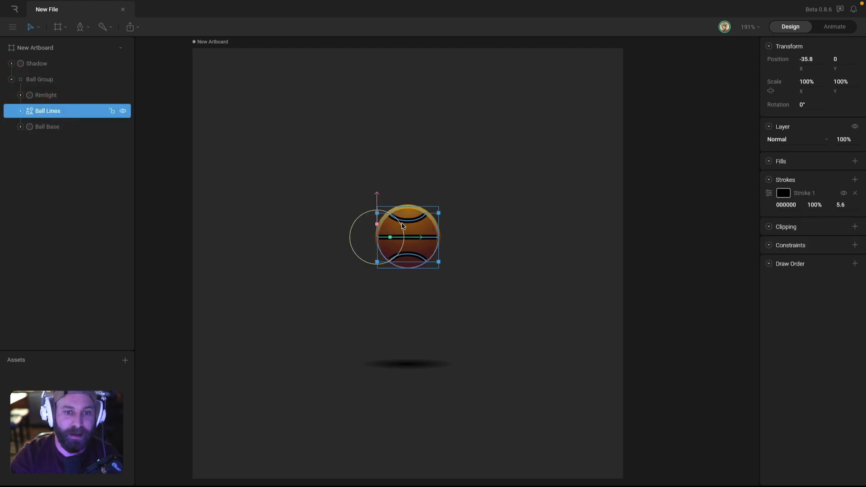
drag(402, 227, 430, 264)
scroll(431, 265, up, 3)
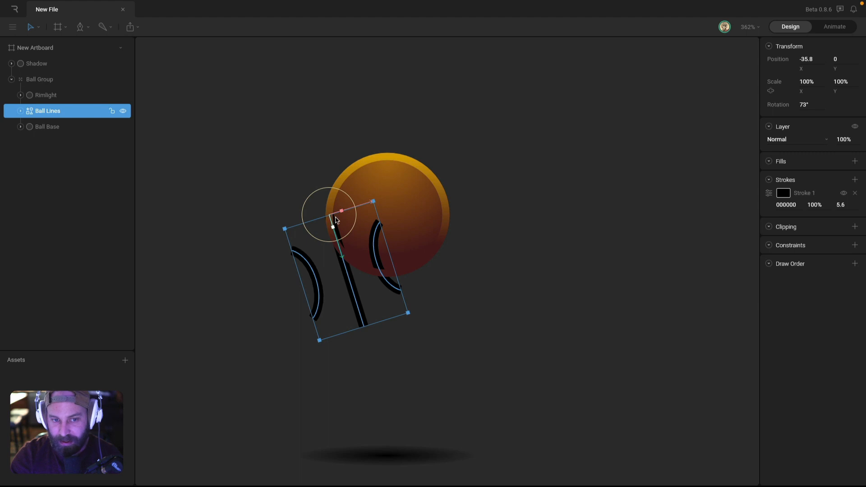
drag(350, 234, 452, 223)
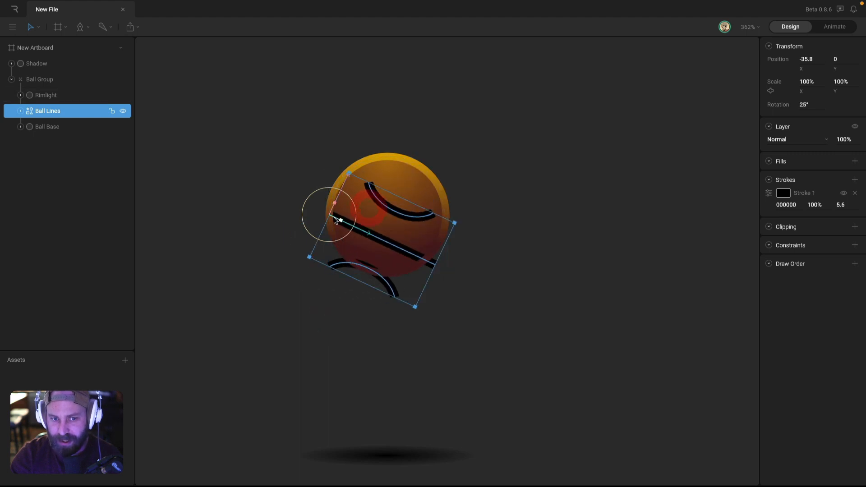
key(super)
key(super+z)
key(super+z)
click(523, 216)
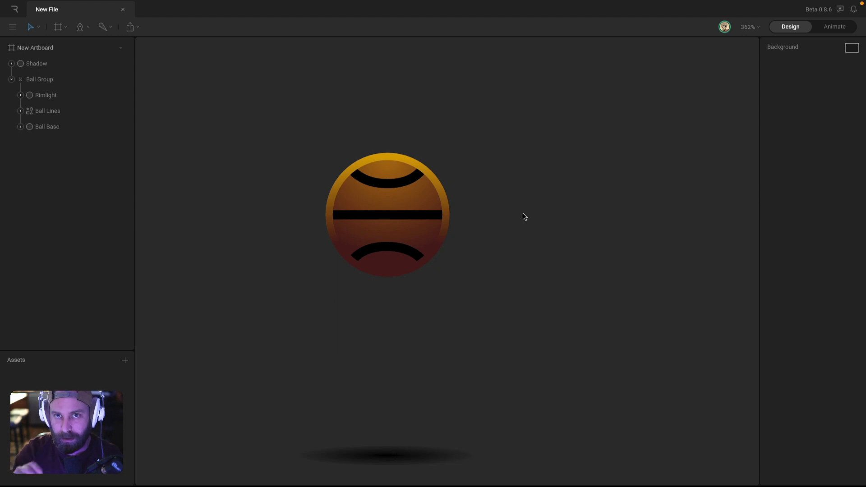
Try wrapping Ball Lines in its own group and rotating that group, and undo both the rotation and the grouping.
click(40, 113)
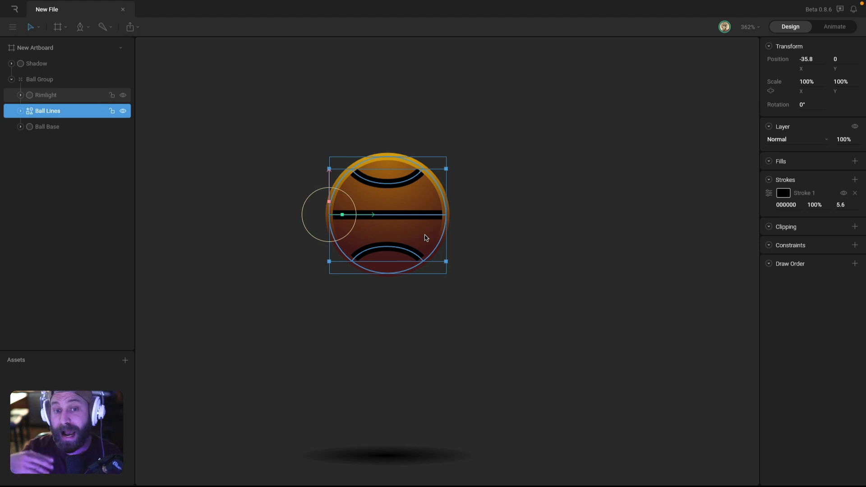
key(super+g)
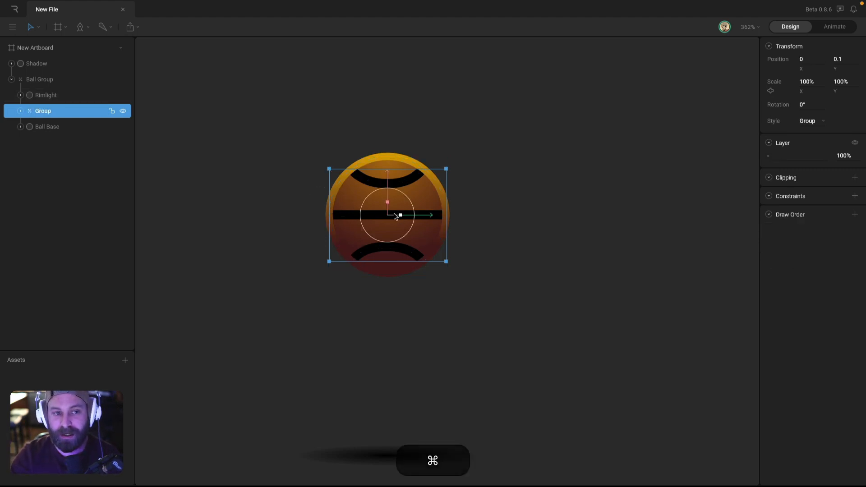
drag(412, 204, 418, 209)
key(super+z)
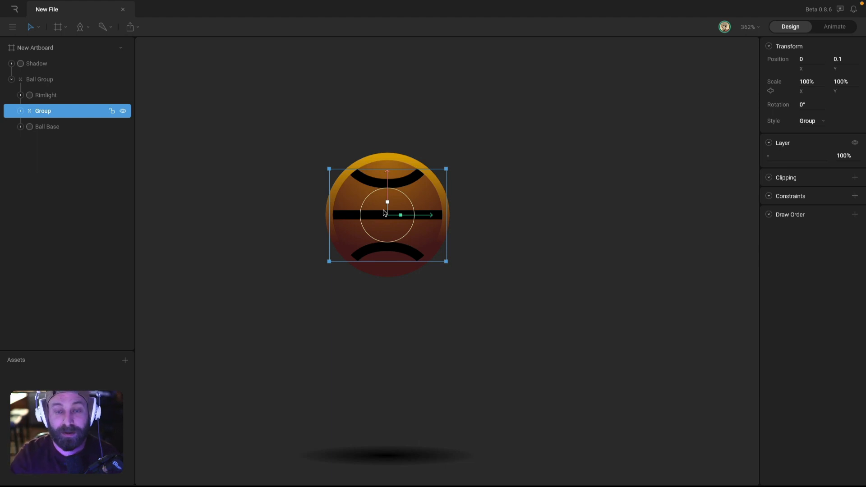
key(super+z)
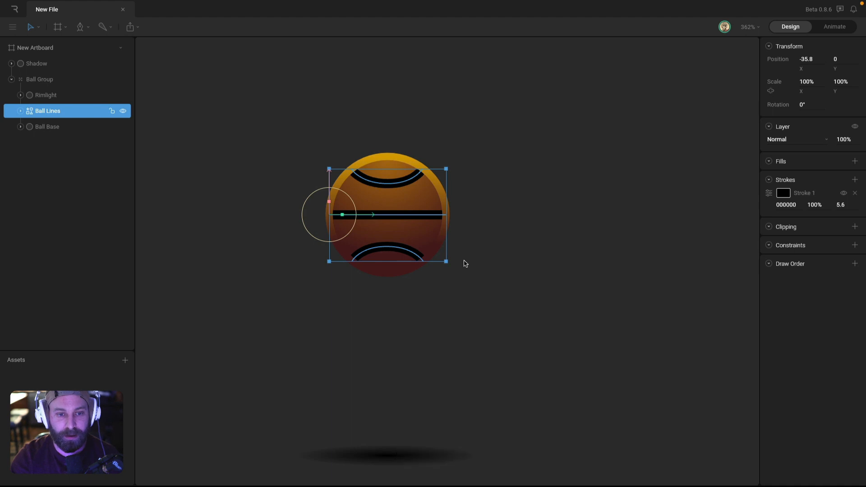
Use Freeze to shift only the origin of Ball Lines to the ball's centre at X 0, and leave Freeze mode.
key(y)
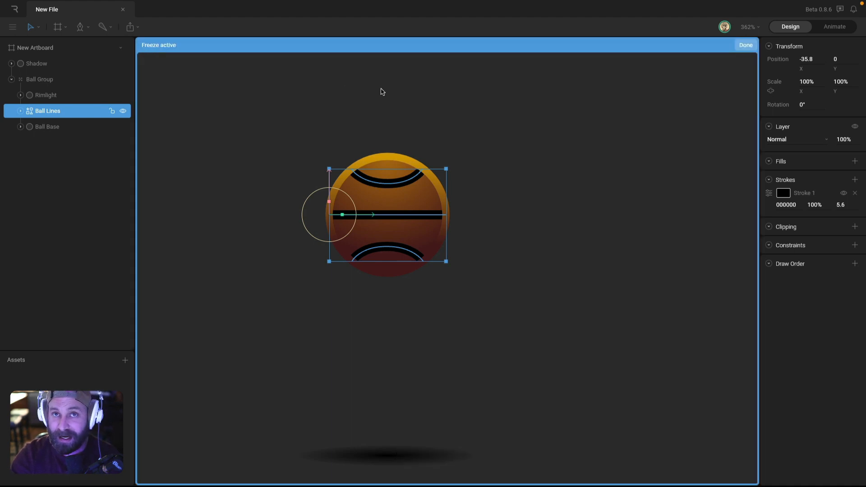
drag(372, 214, 426, 215)
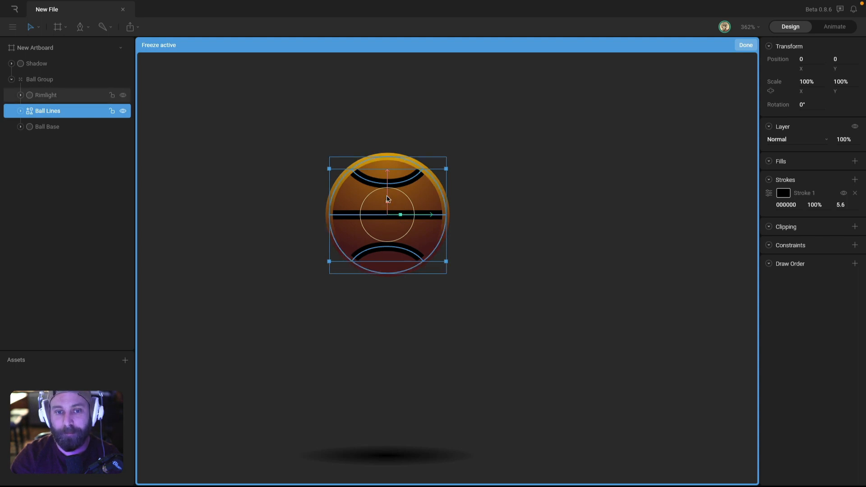
key(y)
Try spinning Ball Lines around its centred origin, undo the rotation and deselect the lines.
drag(410, 202, 440, 170)
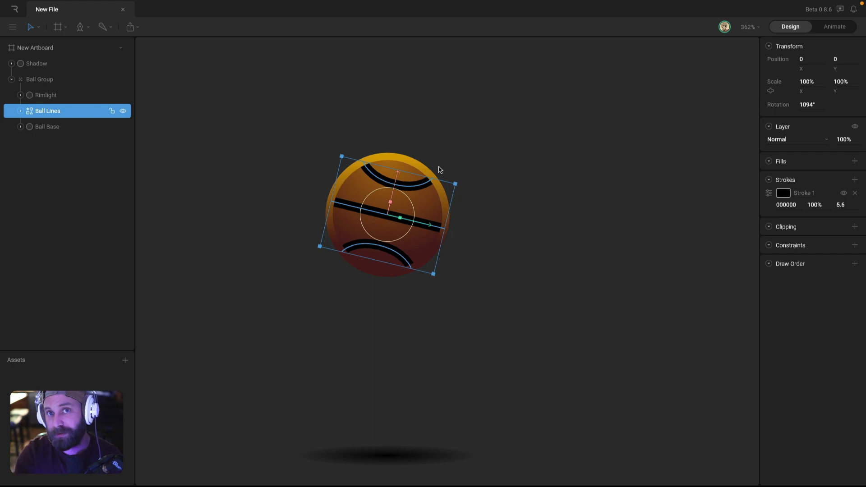
key(super+z)
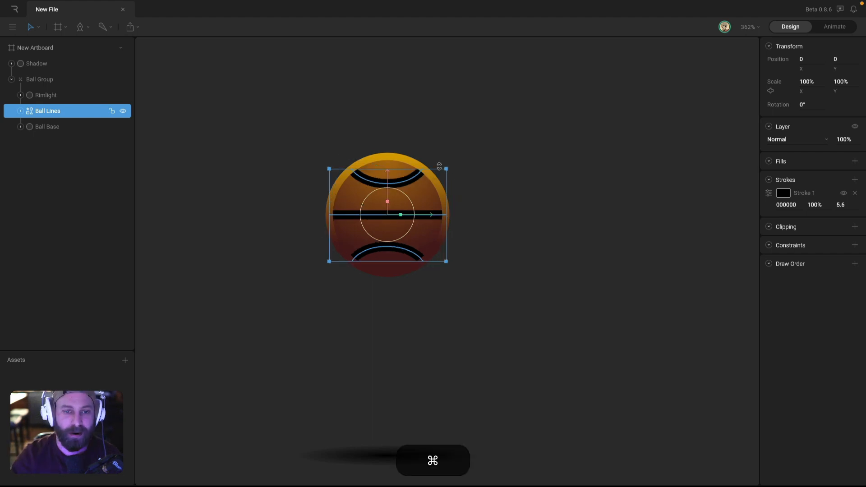
click(491, 193)
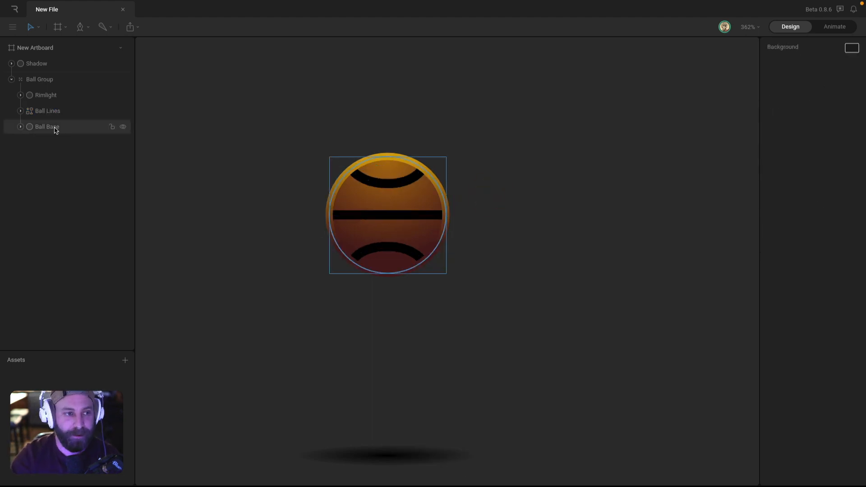
Collapse Ball Group and move Shadow below it in the hierarchy so the ball draws in front.
click(11, 80)
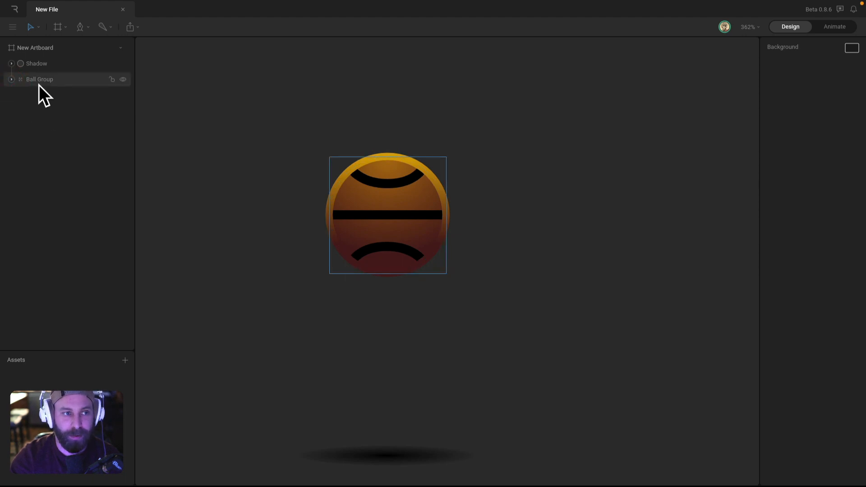
drag(35, 67, 37, 110)
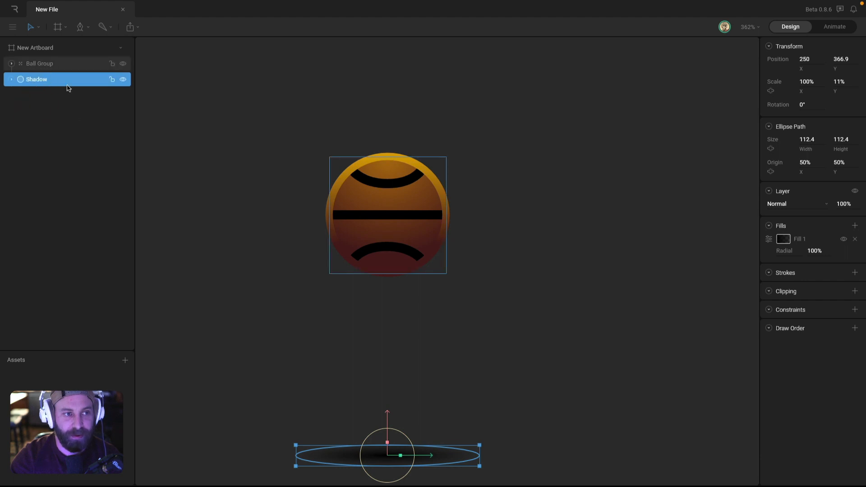
click(207, 135)
Try moving Ball Group down onto the shadow to about Y 331.1, and undo the move.
click(398, 213)
drag(398, 213, 396, 360)
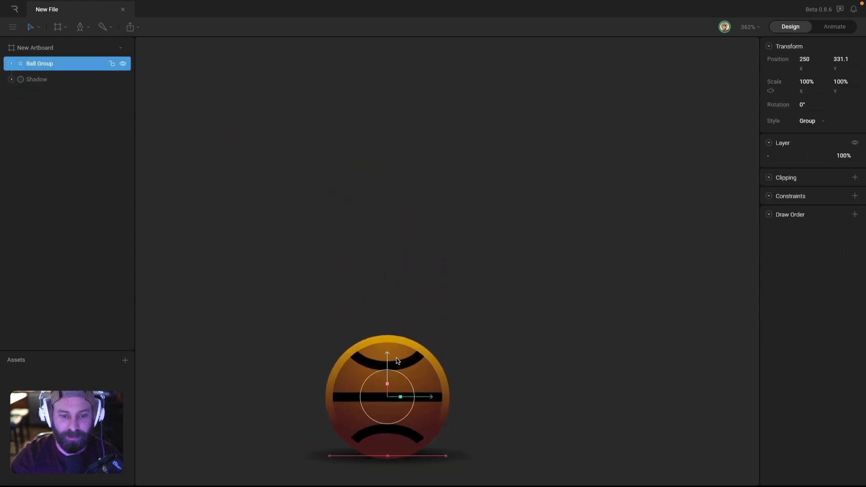
click(586, 247)
key(super+z)
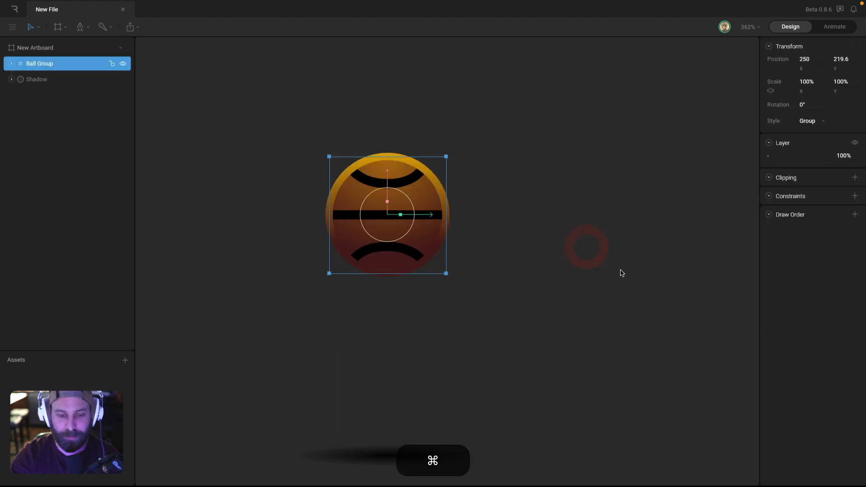
Group Ball Group and Shadow together and rename the new group as Root Group.
drag(528, 301, 499, 255)
scroll(538, 302, down, 5)
click(539, 302)
drag(288, 142, 518, 393)
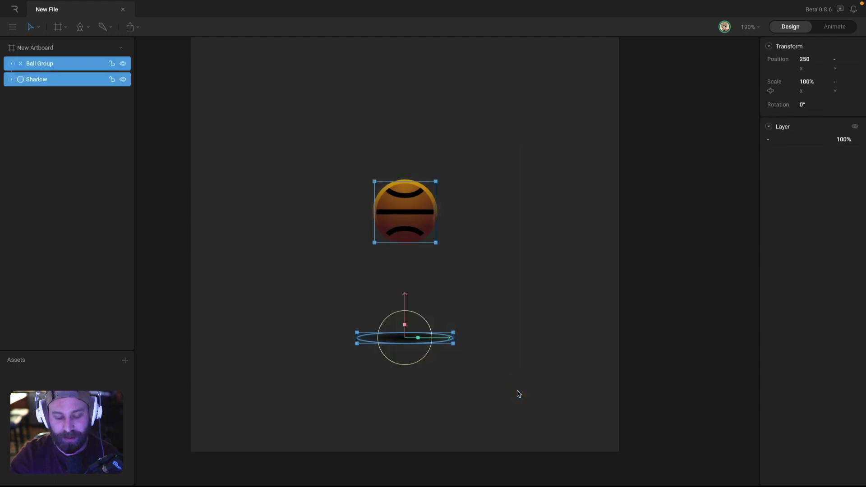
key(ctrl+g)
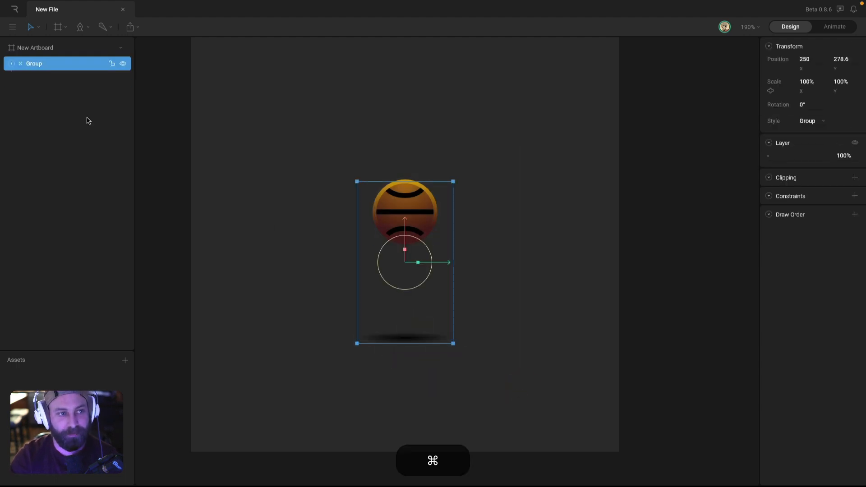
text(Root)
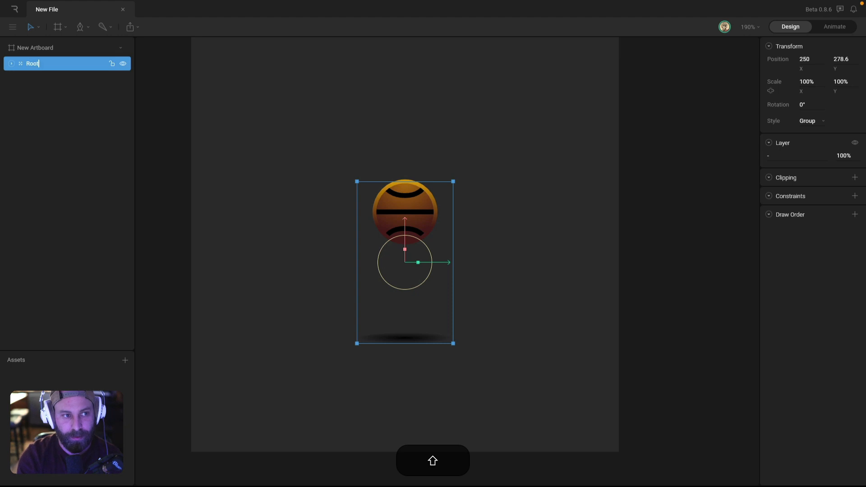
text( Group)
key(Return)
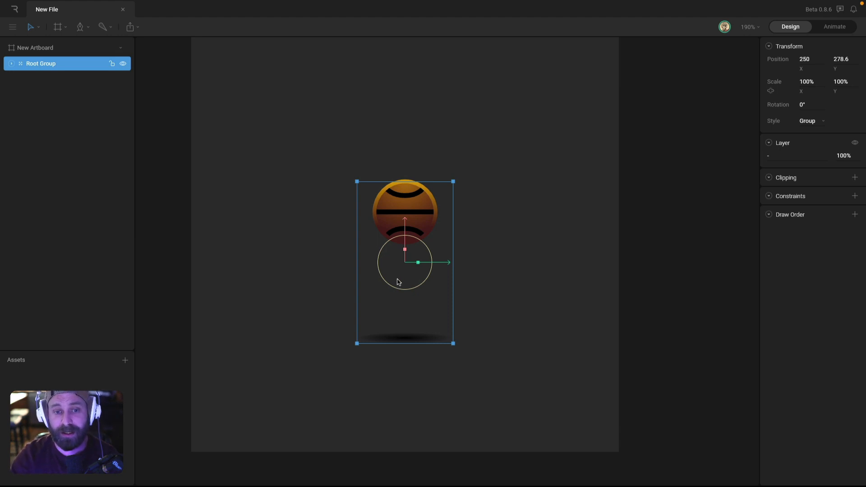
Try moving Root Group sideways to about X 366.2, undo the move and deselect the group.
mouse_move(443, 263)
mouse_down()
mouse_move(542, 266)
mouse_move(449, 267)
mouse_up()
key(super+z)
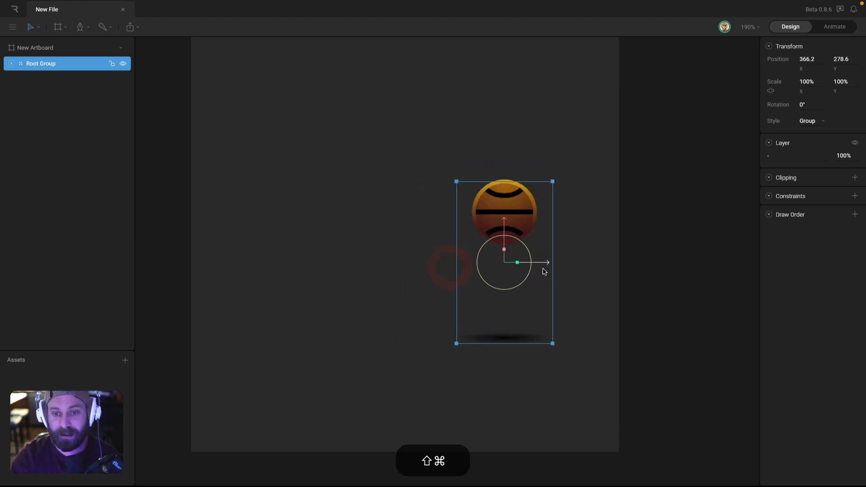
key(super+z)
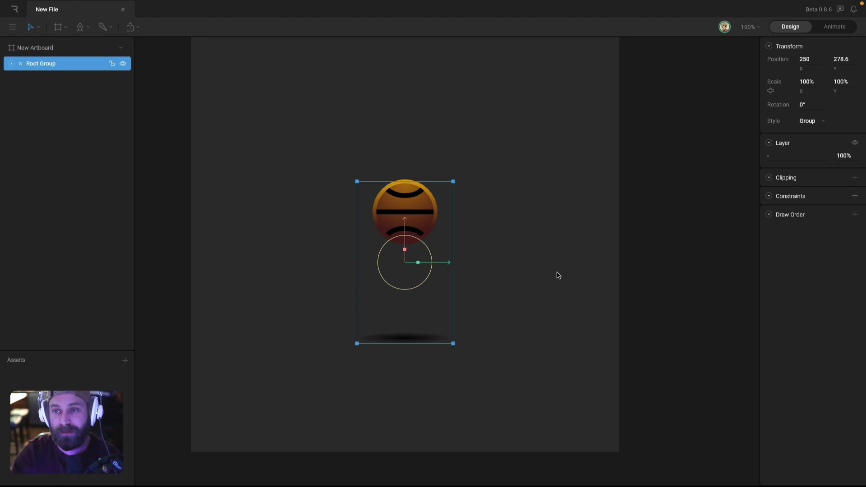
click(528, 252)
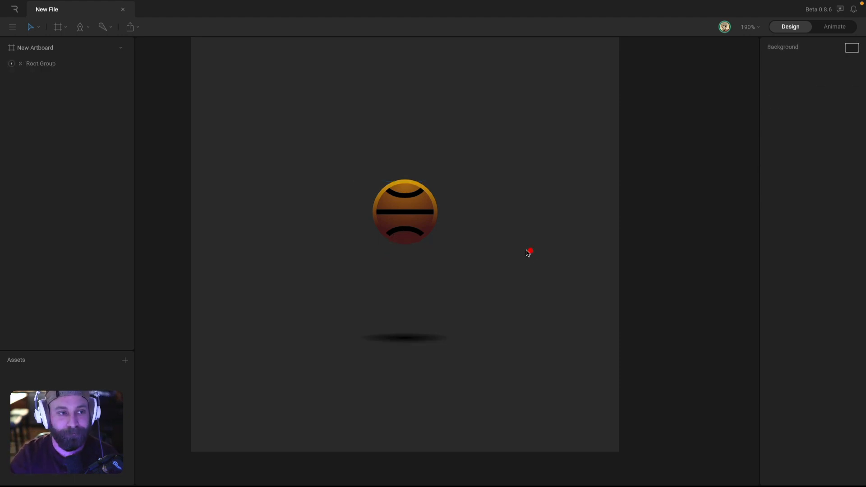
Expand Root Group to show its contents and switch the file to Animate mode.
click(11, 66)
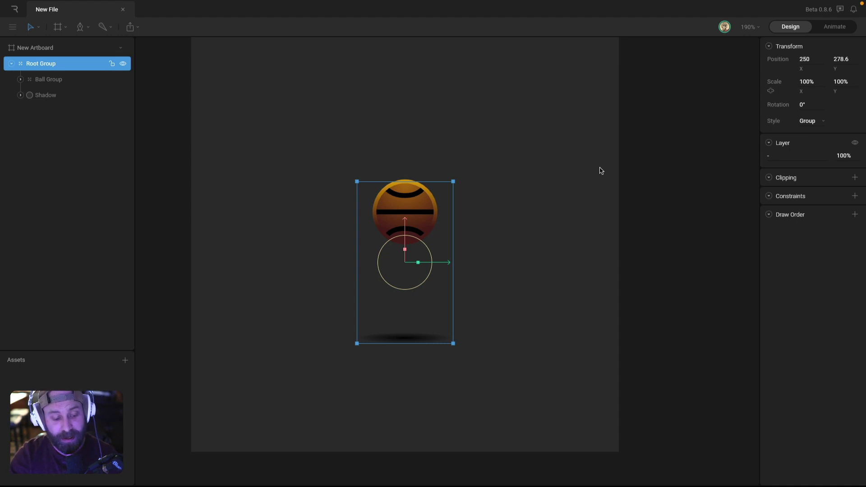
click(838, 30)
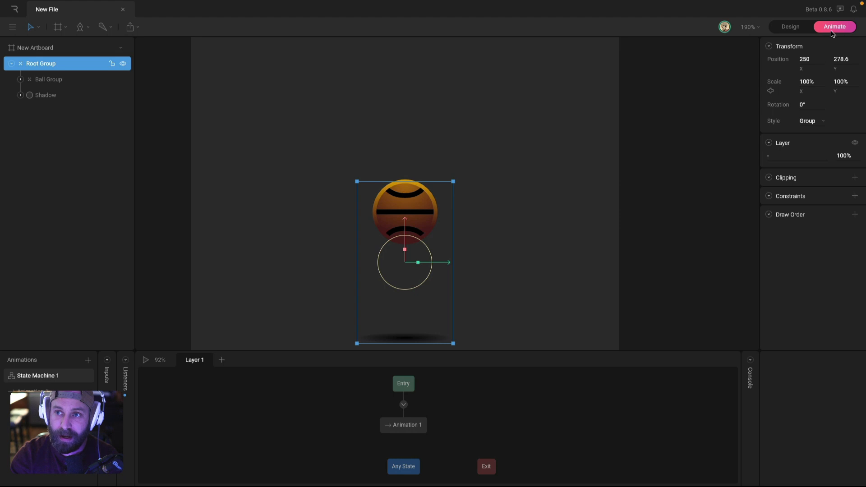
drag(613, 233, 626, 186)
scroll(517, 289, down, 3)
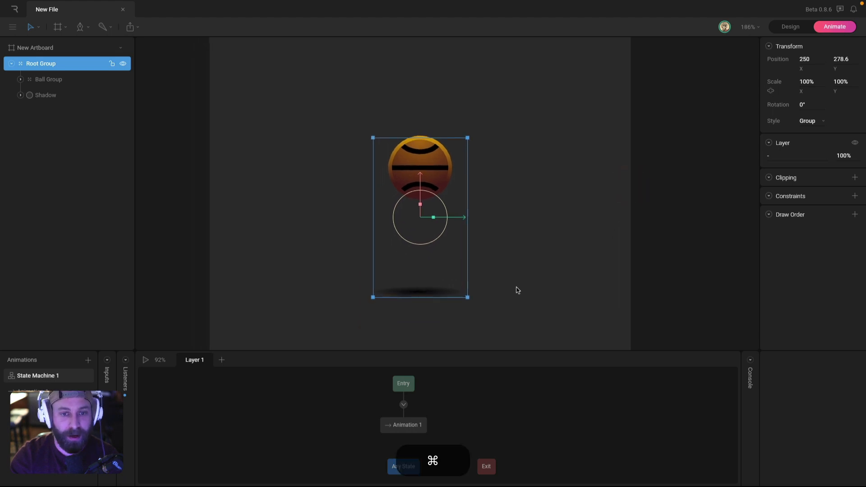
Switch from State Machine 1 to the timeline of Animation 1 and deselect Root Group.
scroll(512, 275, down, 2)
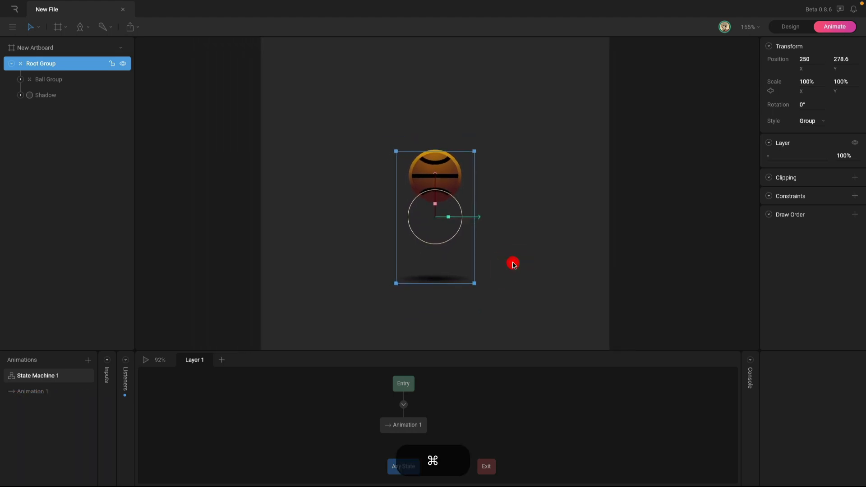
click(29, 392)
click(38, 376)
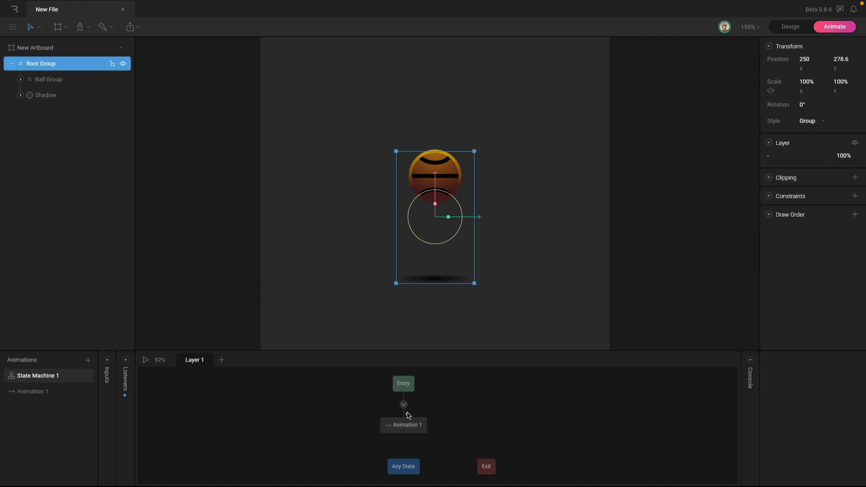
click(55, 398)
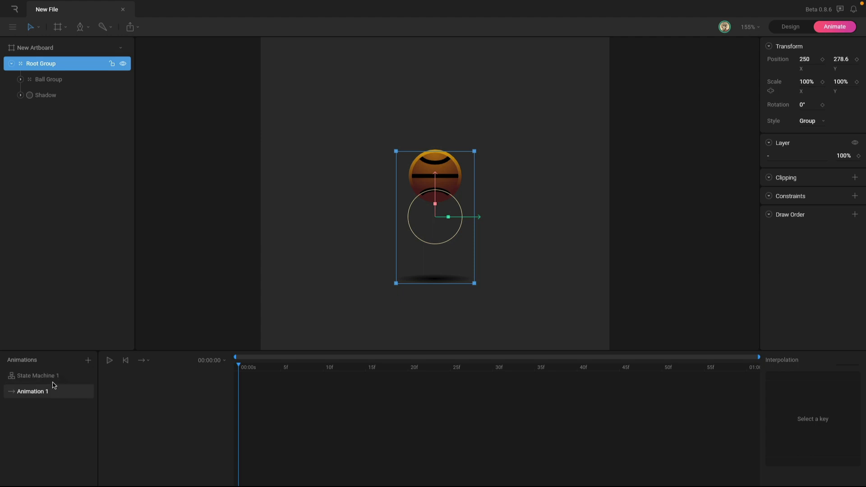
click(36, 375)
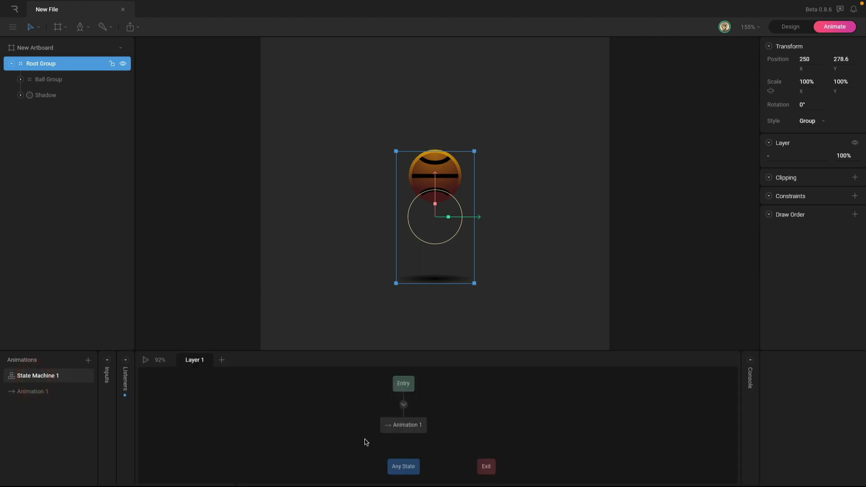
click(54, 398)
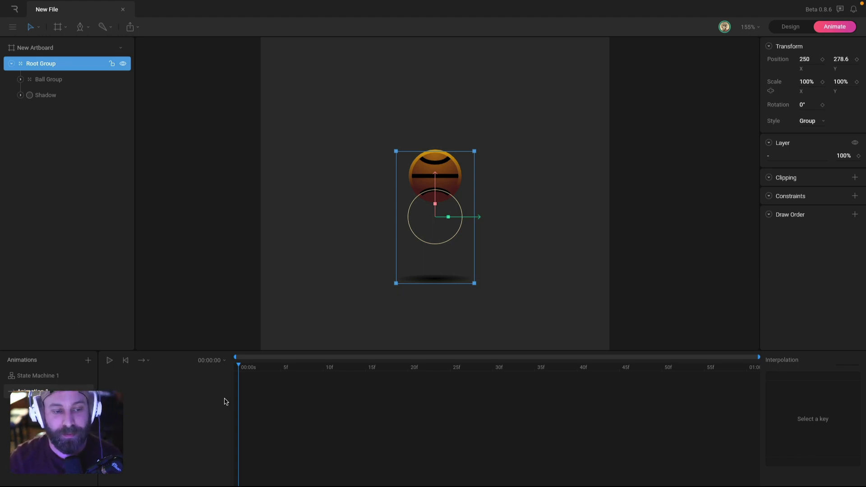
click(182, 409)
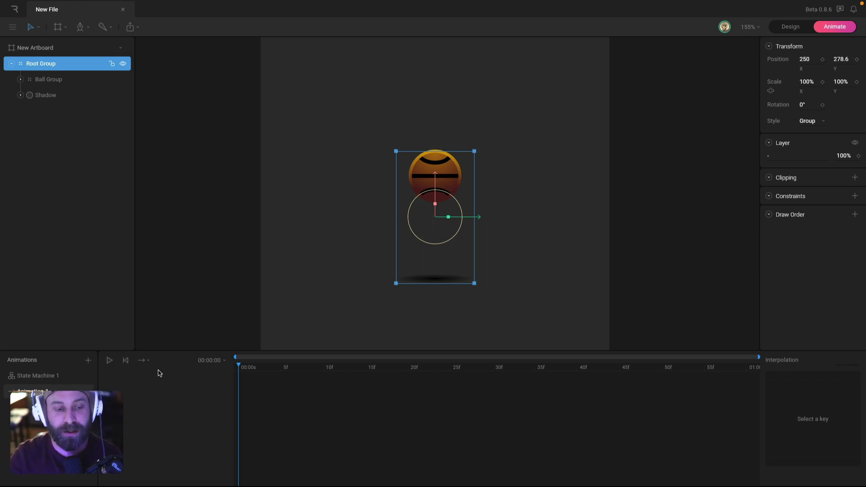
click(295, 324)
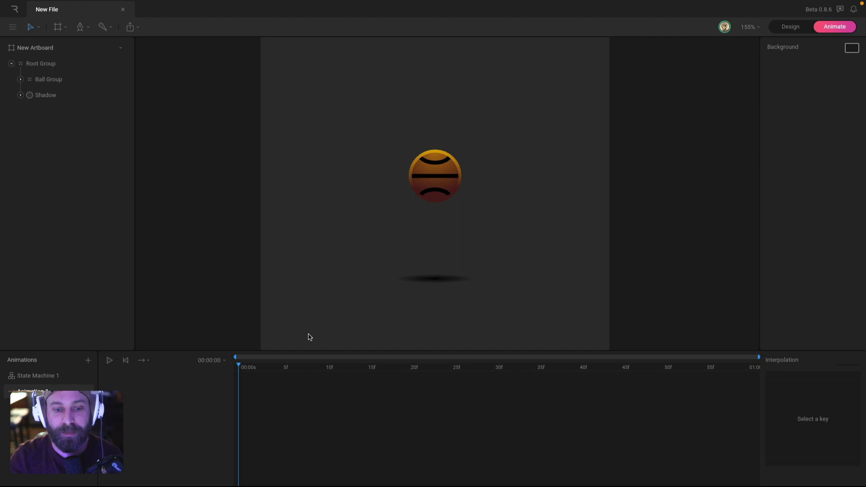
Set Animation 1 to Loop, preview its playback and return the playhead to frame 0.
key(space)
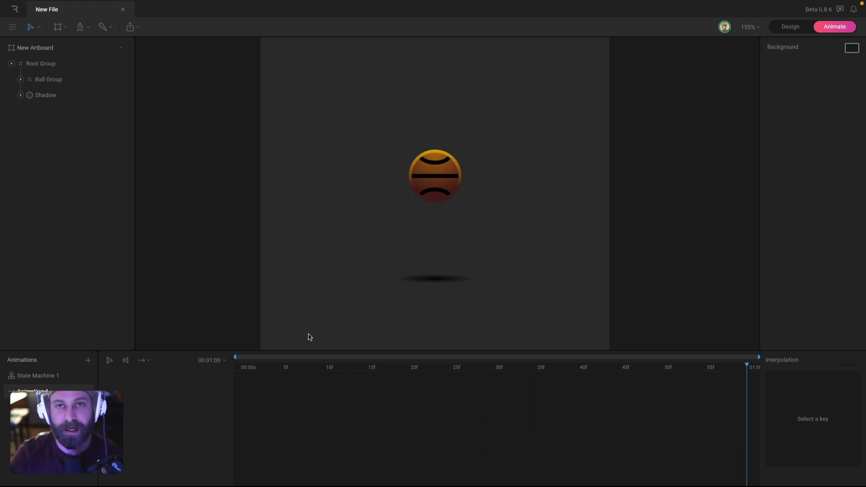
key(space)
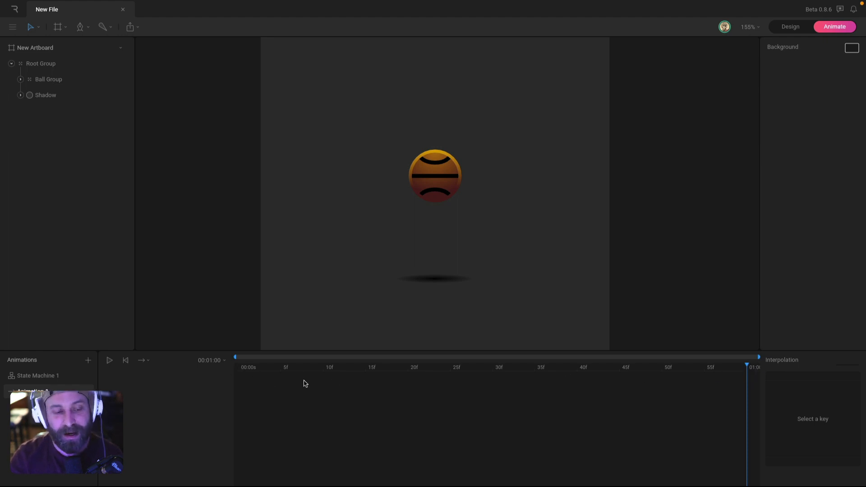
click(145, 360)
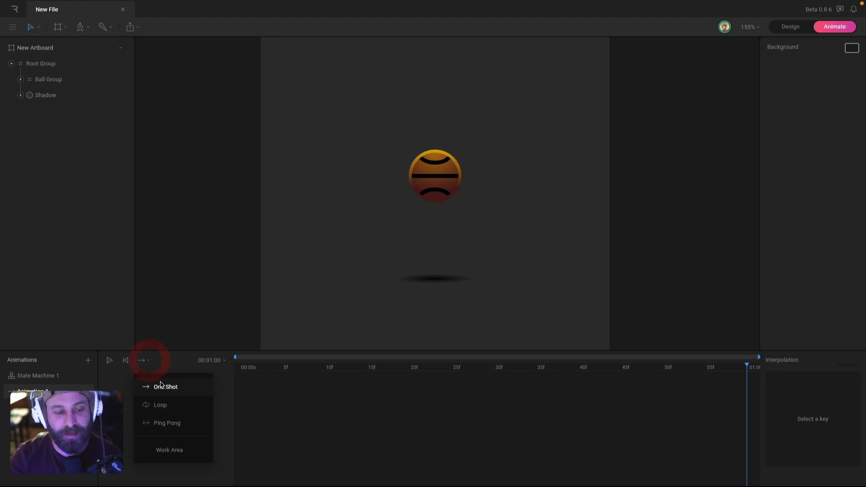
click(162, 405)
key(space)
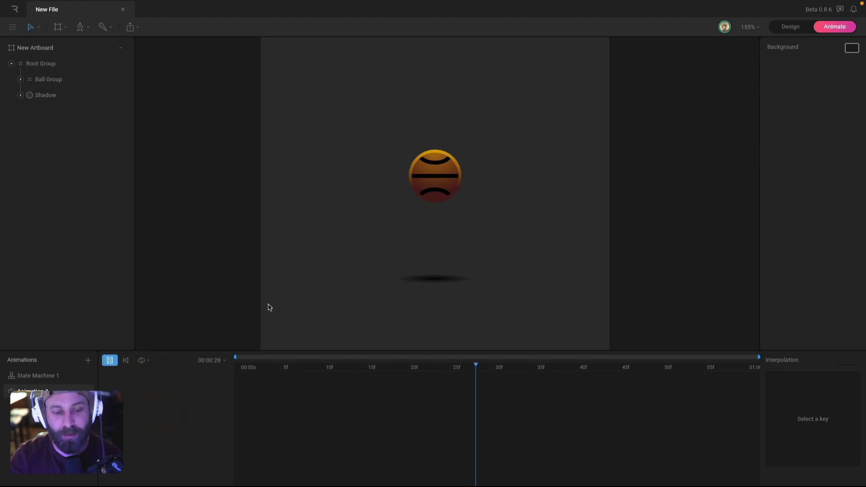
click(269, 305)
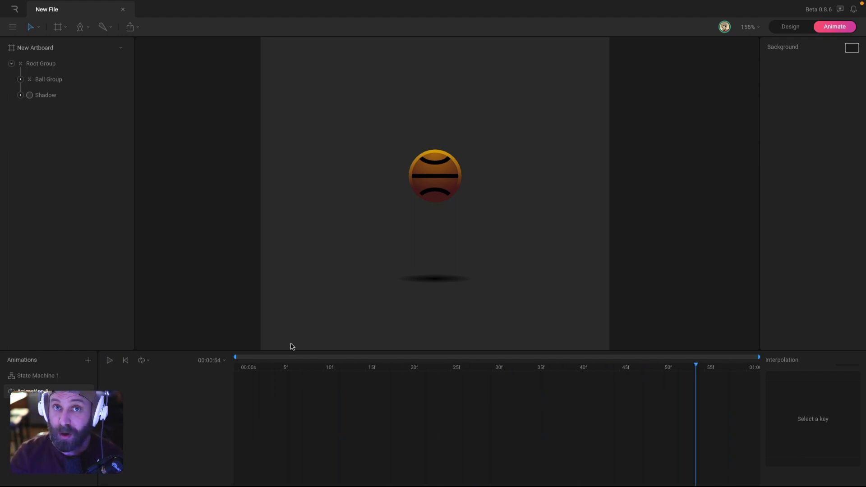
click(216, 370)
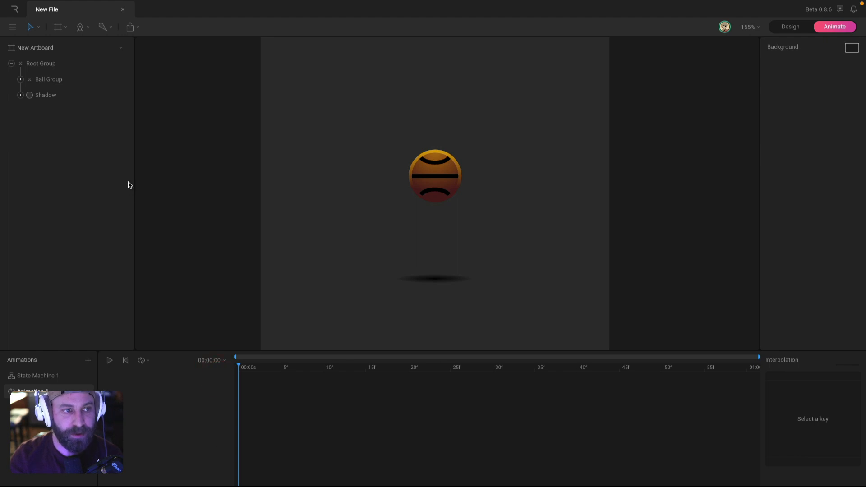
Key Ball Group's vertical position at frame 0 by moving it straight up to about Y -152.3.
click(46, 80)
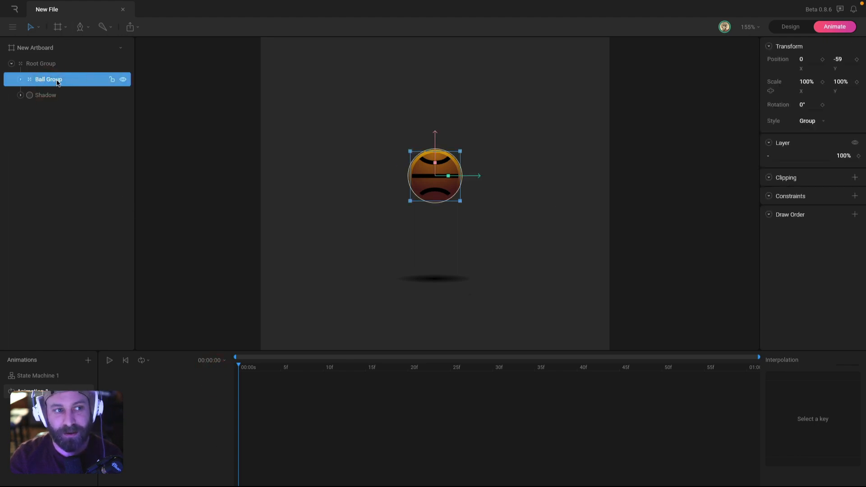
drag(436, 137, 438, 83)
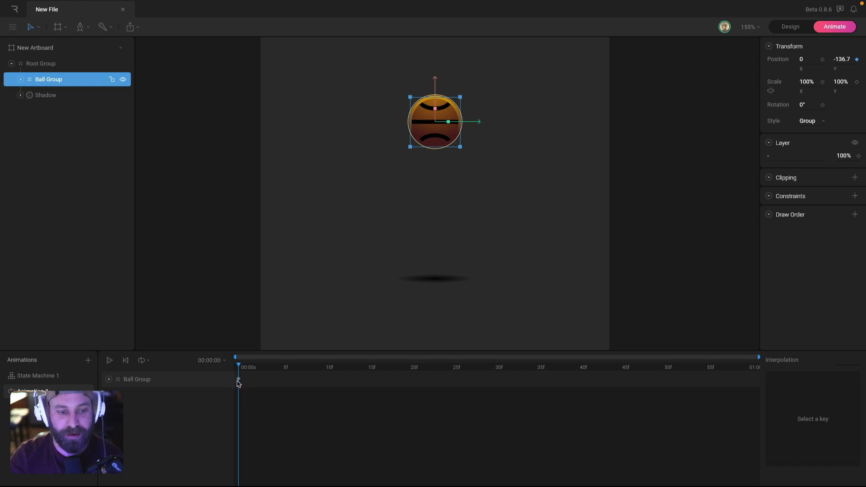
key(super+z)
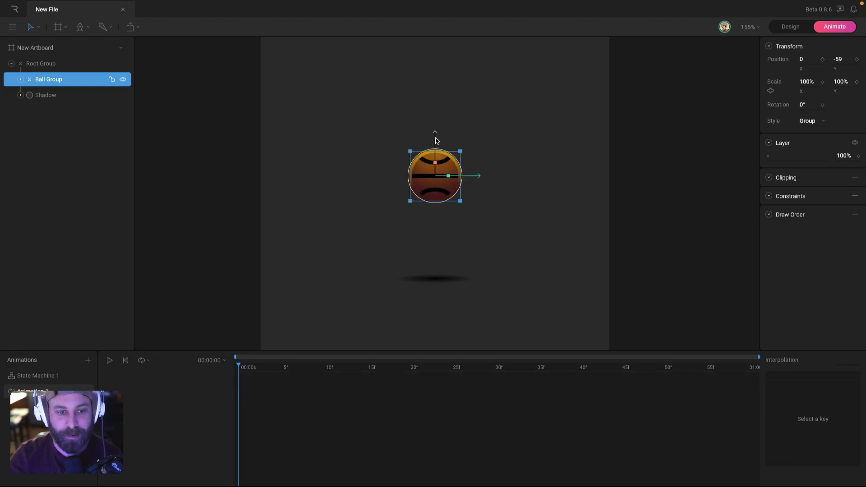
drag(435, 140, 435, 73)
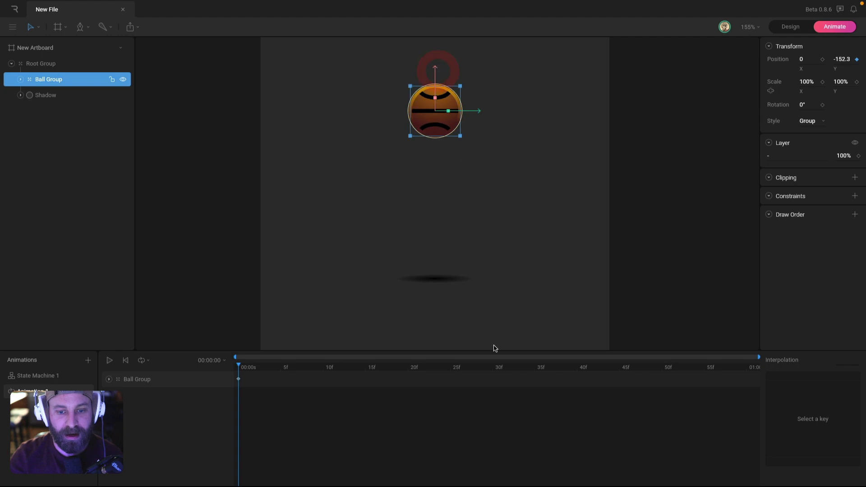
Key Ball Group at frame 30 by moving it down onto the shadow at about Y 49, and preview the drop.
click(493, 368)
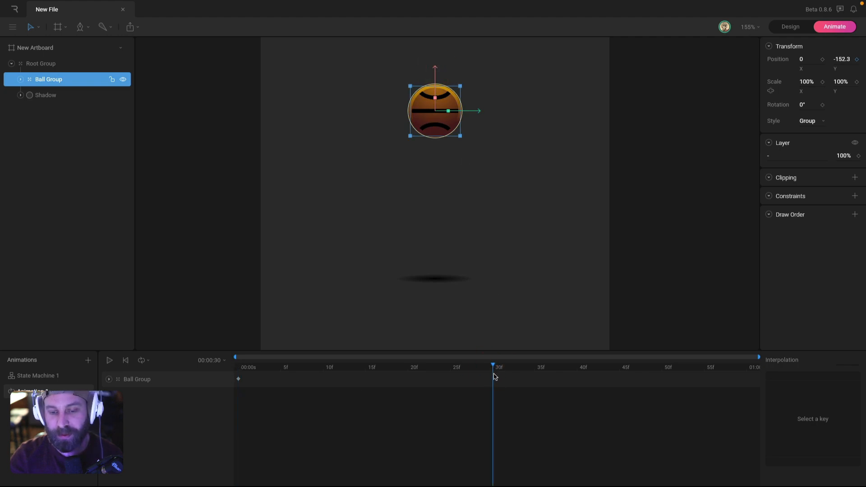
drag(435, 72, 460, 214)
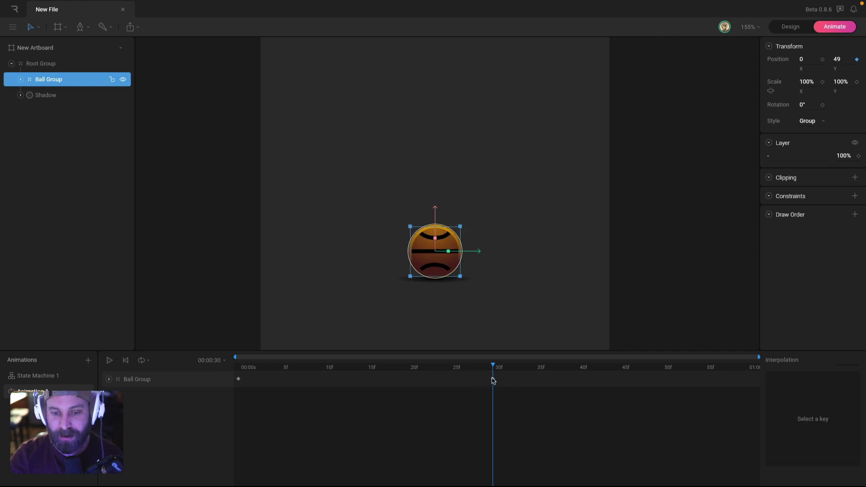
drag(493, 368, 136, 366)
click(573, 228)
key(space)
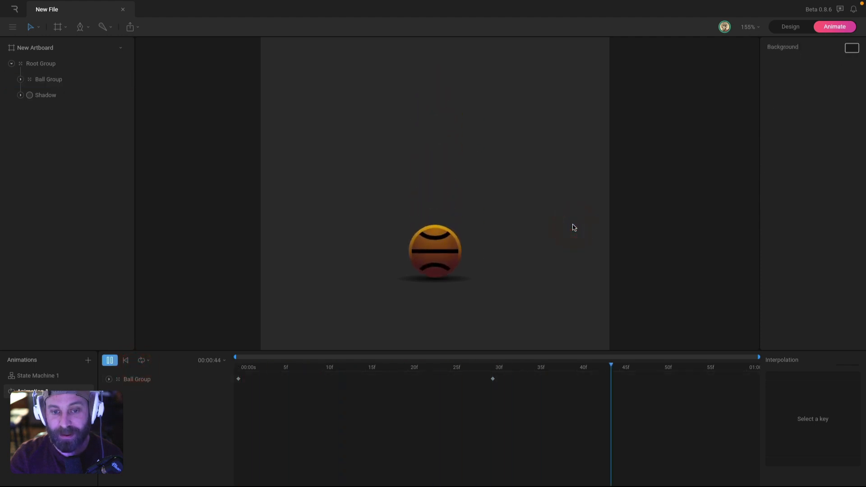
key(space)
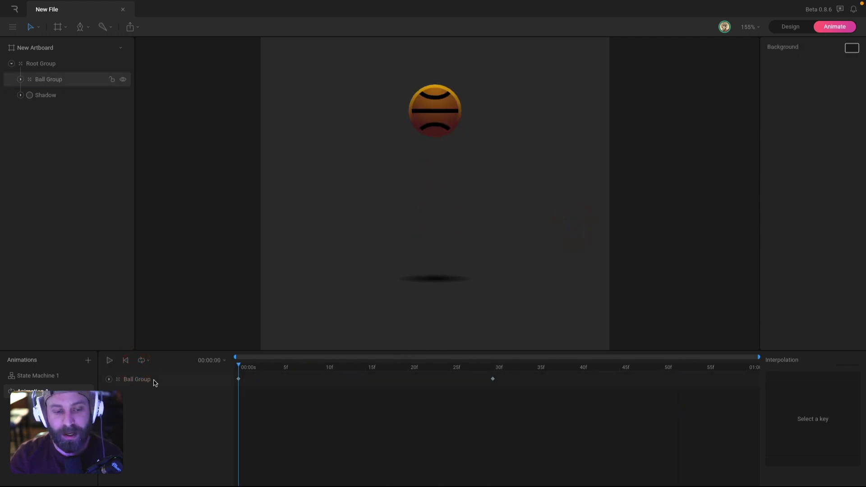
click(154, 381)
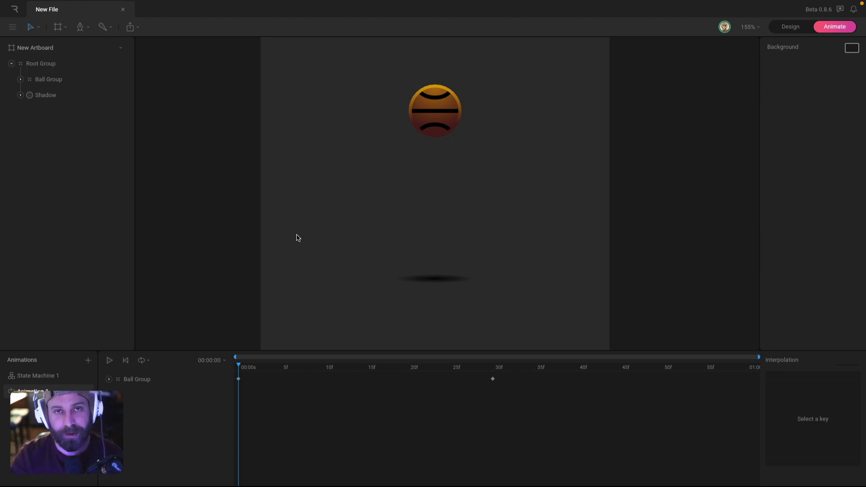
key(space)
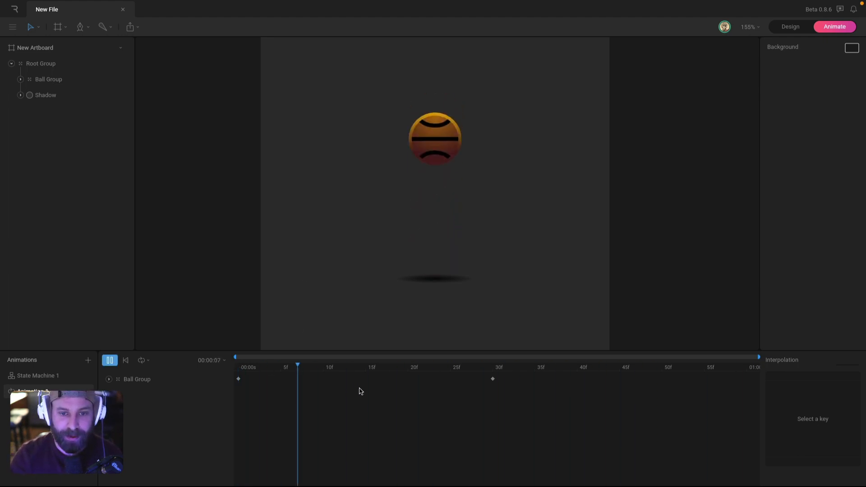
key(space)
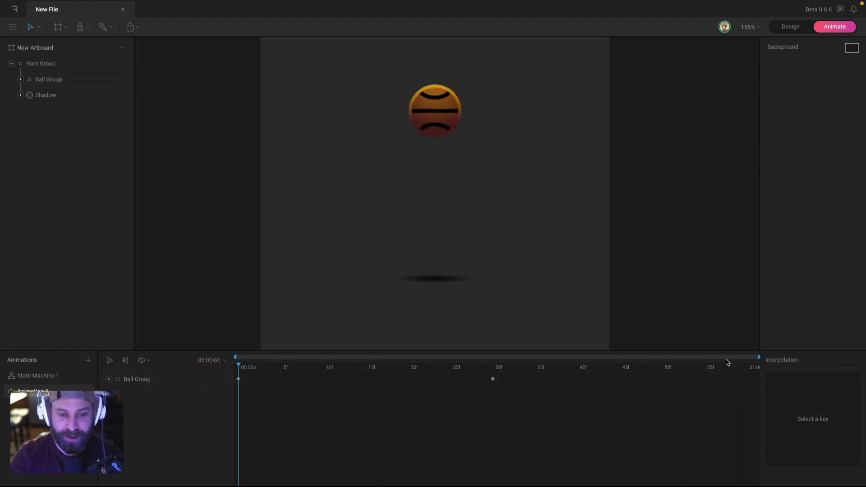
Copy Ball Group's first keyframe to 00:01:00 on the timeline and preview the looping bounce.
click(751, 367)
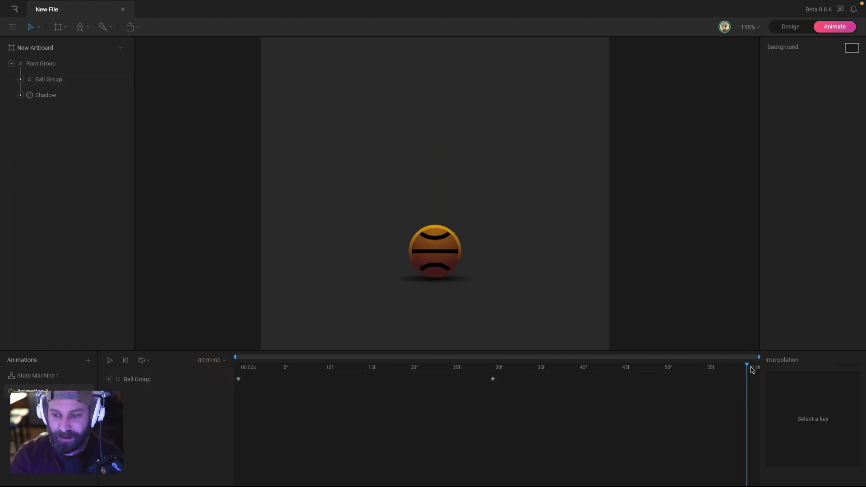
click(238, 378)
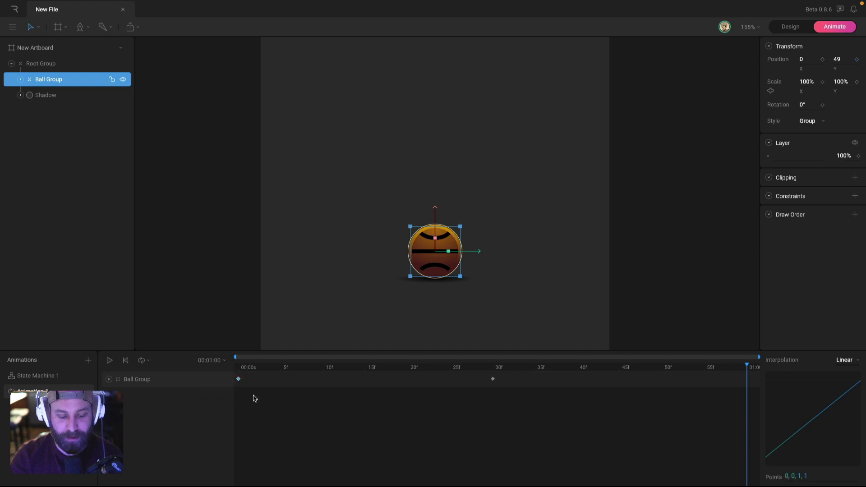
key(super)
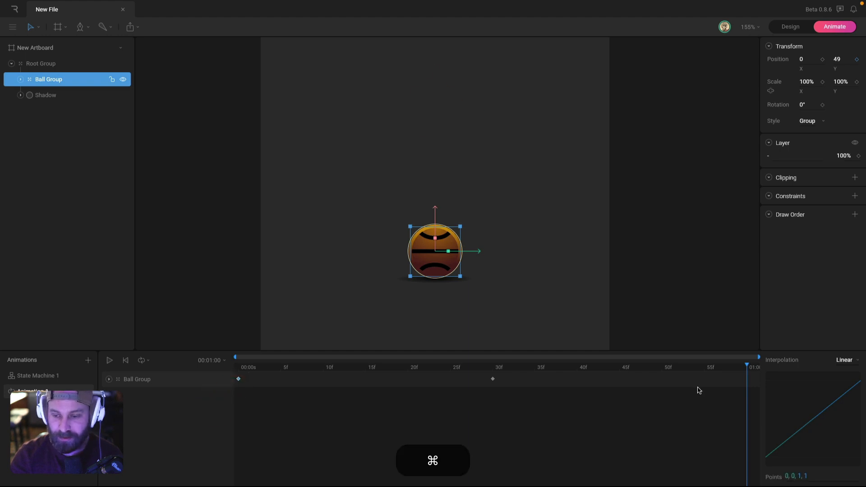
key(super+v)
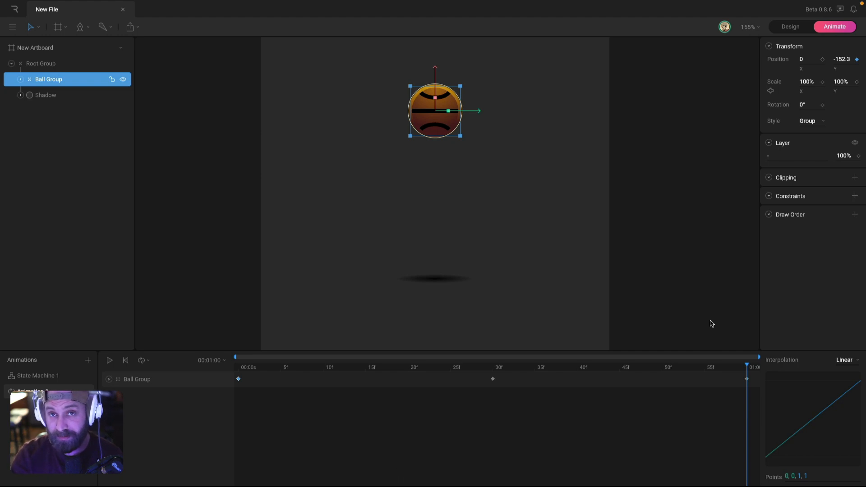
key(space)
click(699, 309)
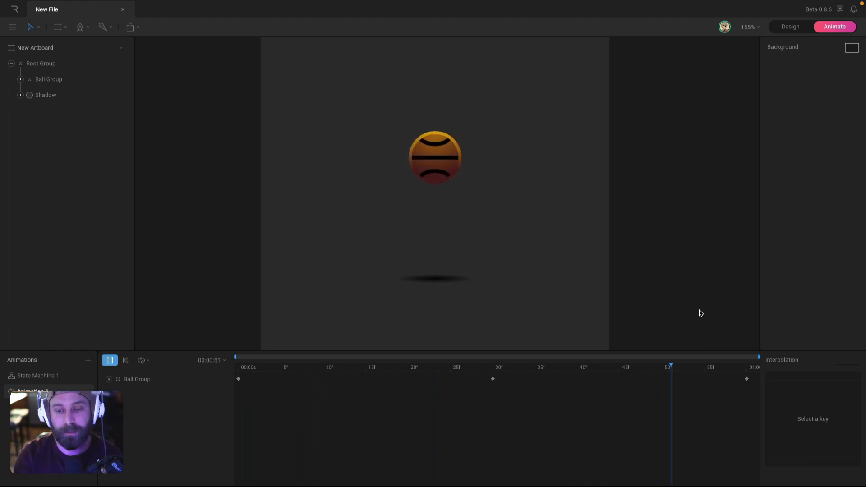
key(space)
click(155, 376)
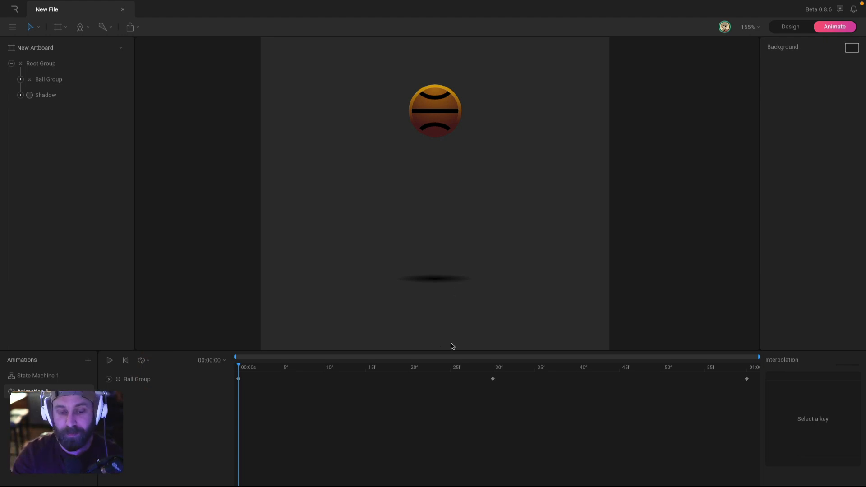
Set Ball Group's frame 0 position keyframe to Cubic interpolation.
click(492, 378)
click(550, 322)
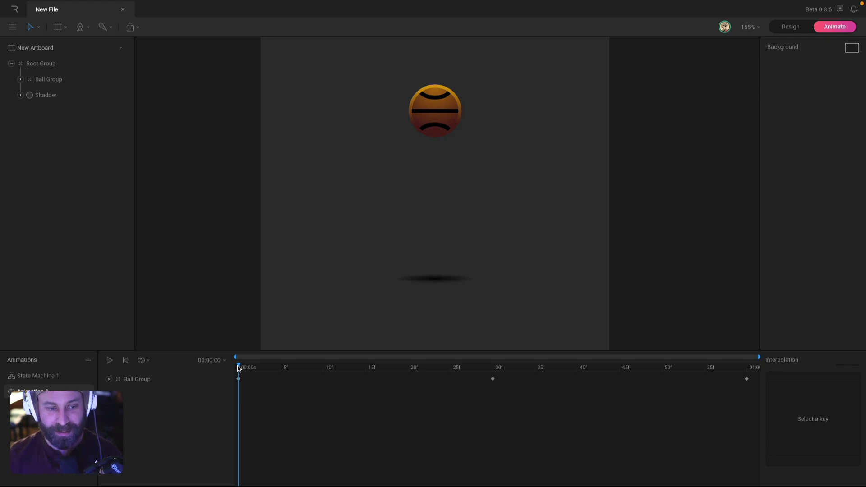
drag(244, 366, 238, 365)
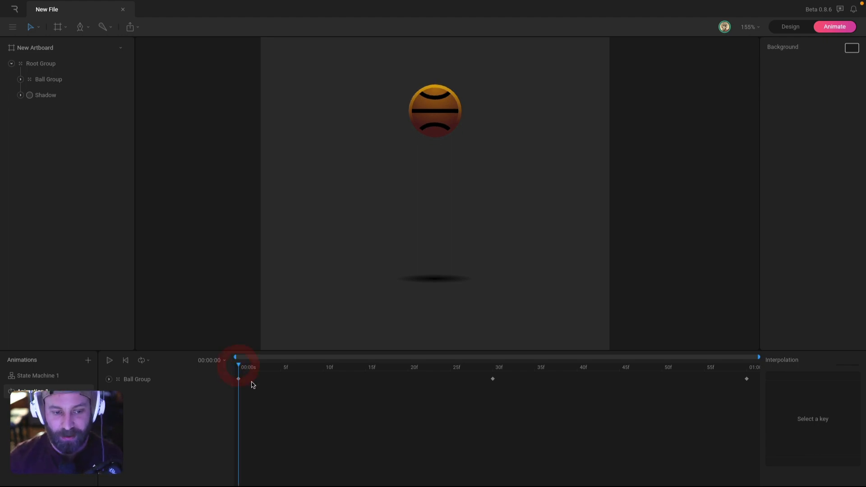
click(251, 382)
click(239, 379)
click(492, 366)
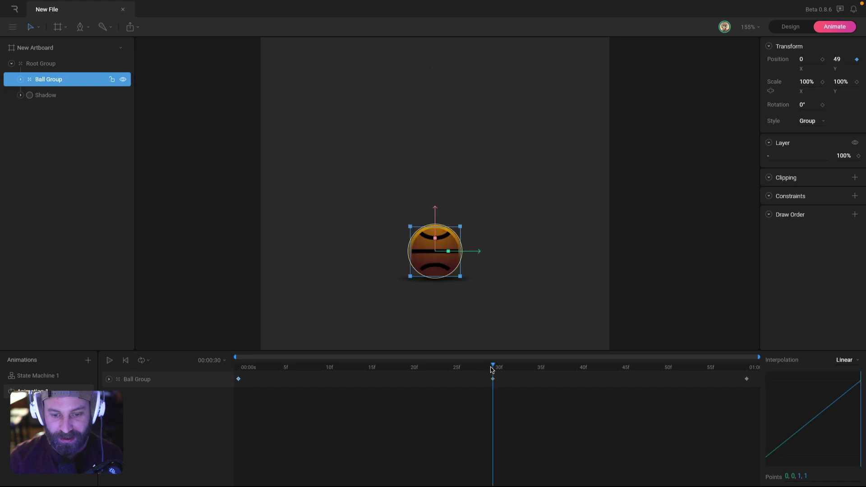
drag(493, 369, 204, 363)
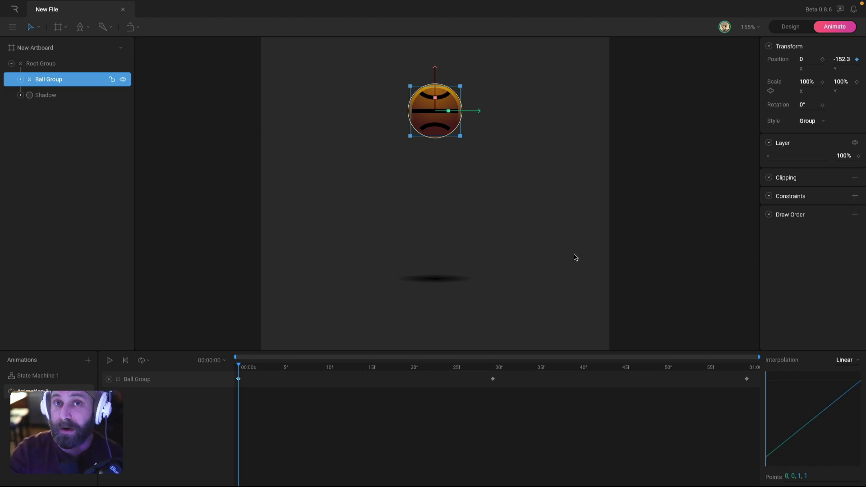
click(846, 360)
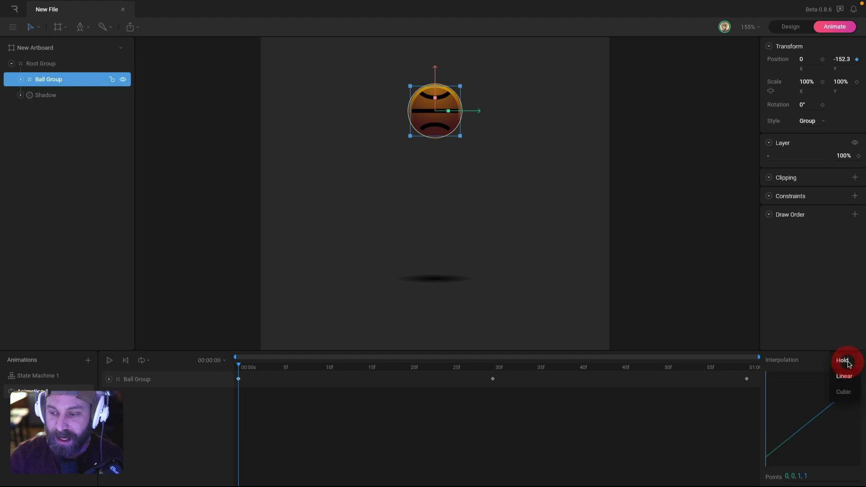
click(849, 396)
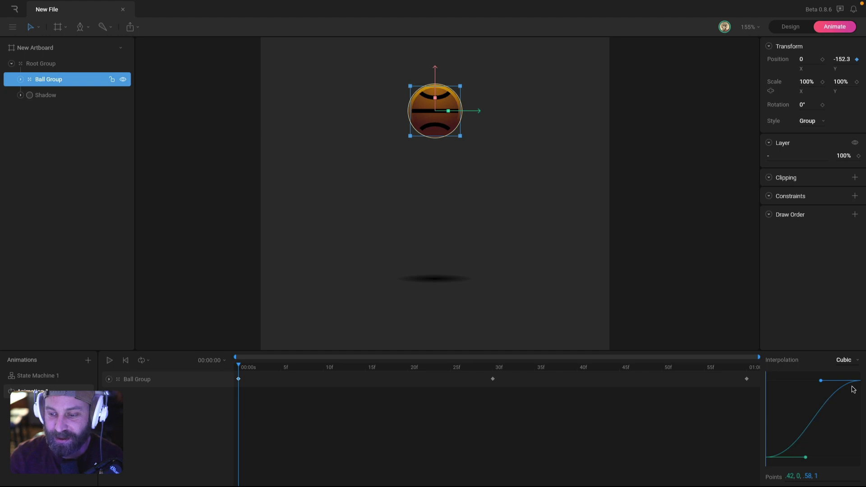
Apply Cubic interpolation to all of Ball Group's keyframes and preview the eased bounce.
drag(751, 377, 445, 410)
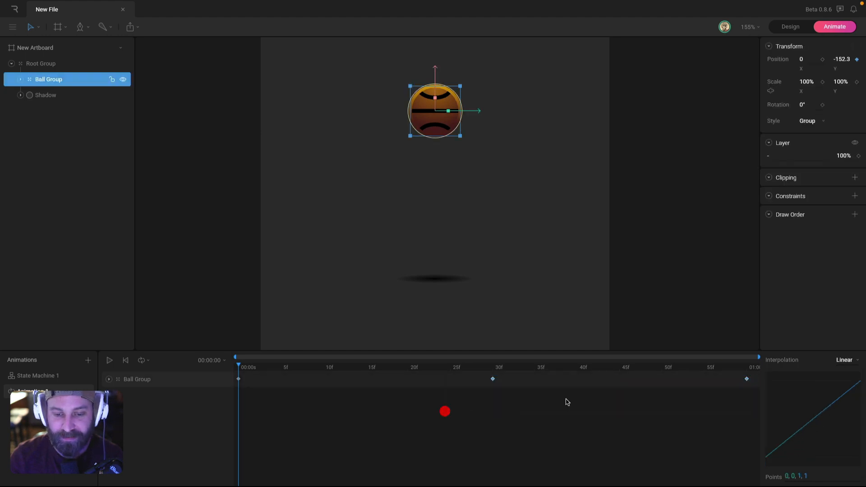
click(844, 360)
click(840, 385)
click(739, 274)
key(space)
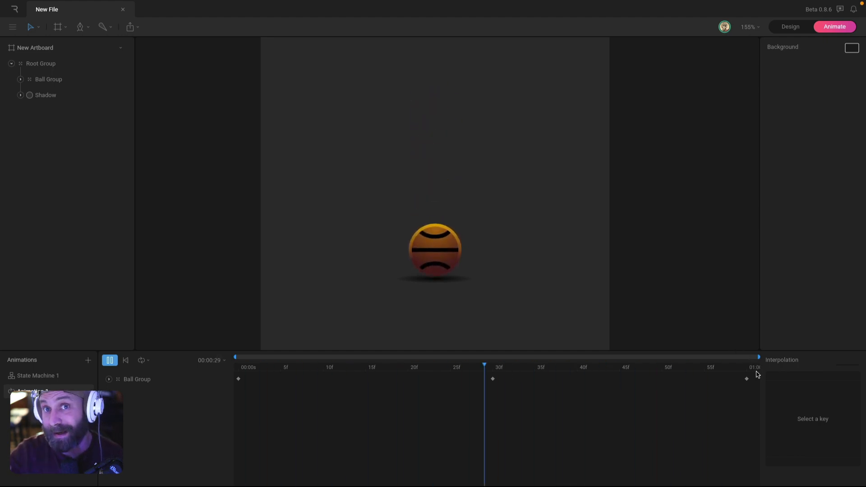
Switch all of Ball Group's keyframes to Linear interpolation and preview the bounce for comparison.
drag(754, 374, 146, 429)
click(844, 360)
click(847, 374)
click(721, 272)
key(space)
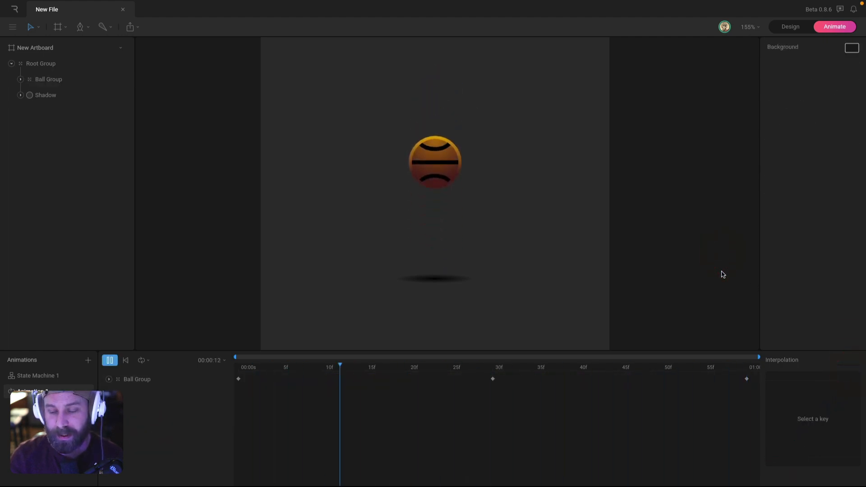
key(space)
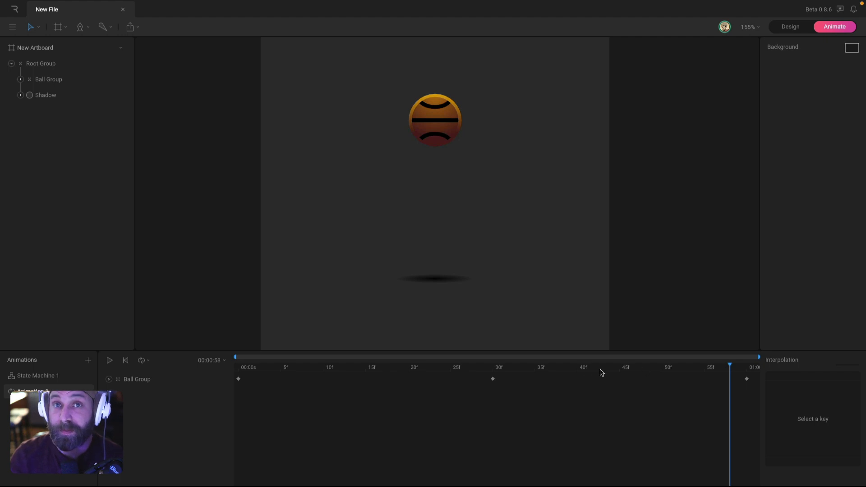
Return the playhead to frame 0 and set all three Ball Group keyframes to Cubic interpolation.
drag(412, 369, 161, 377)
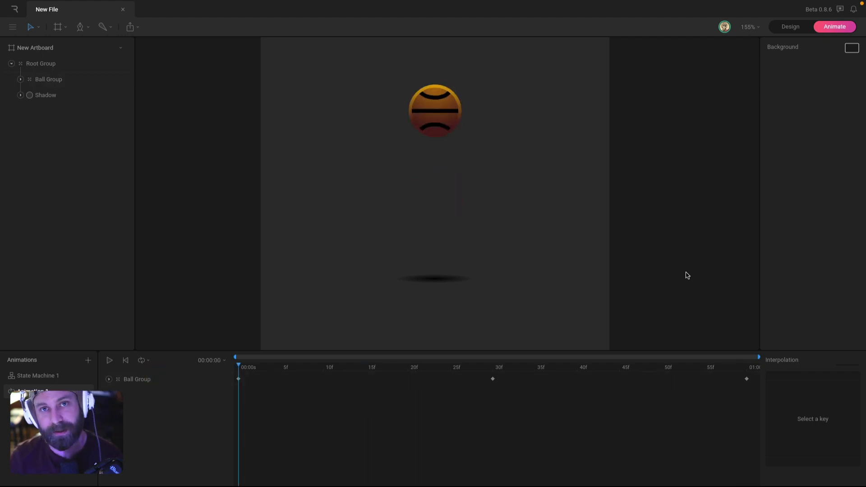
drag(752, 375, 160, 405)
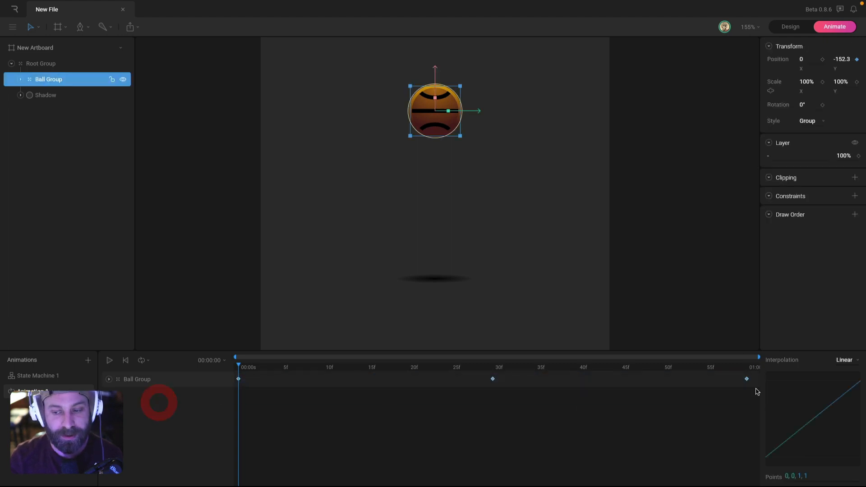
click(843, 360)
click(843, 390)
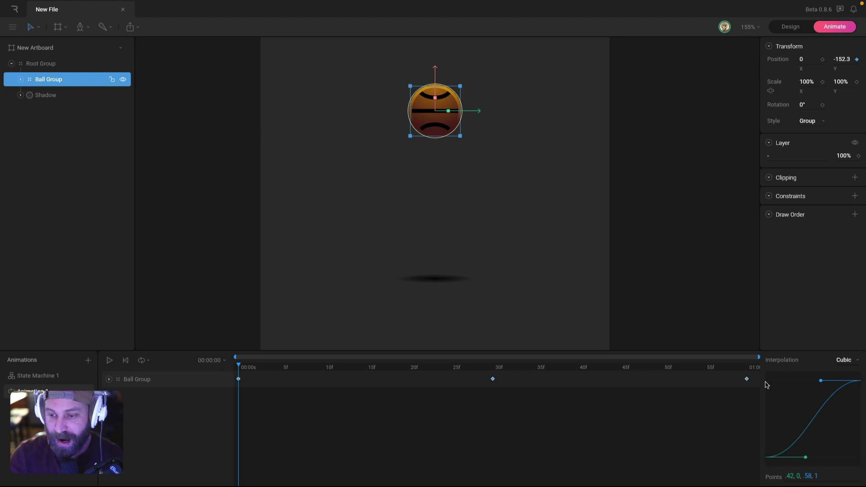
click(315, 429)
Try different handle positions on the Cubic curve of Ball Group's frame 0 keyframe and undo them.
click(238, 378)
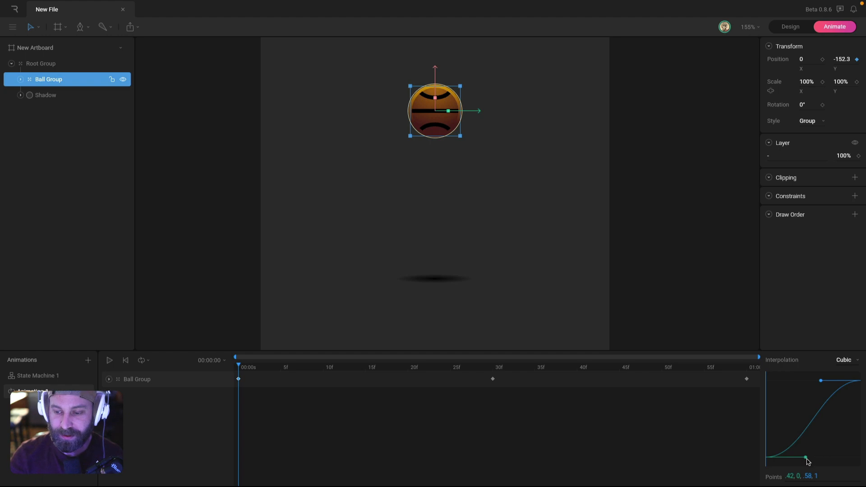
drag(807, 458, 860, 457)
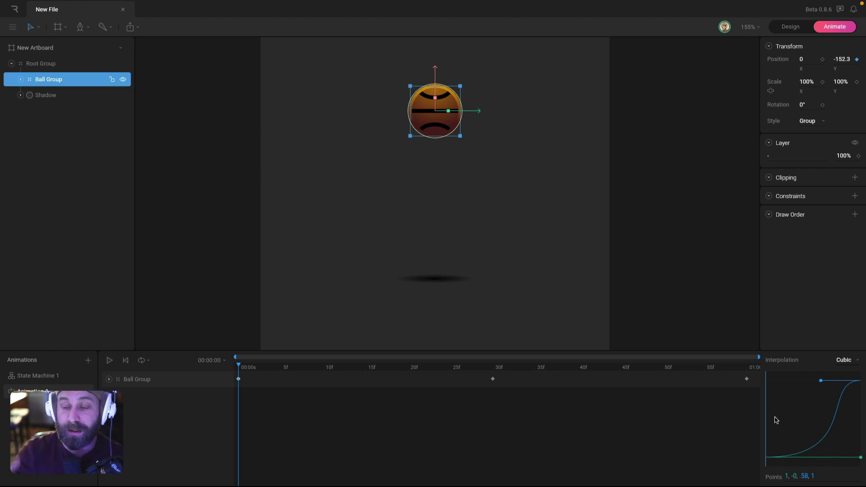
drag(855, 455, 773, 396)
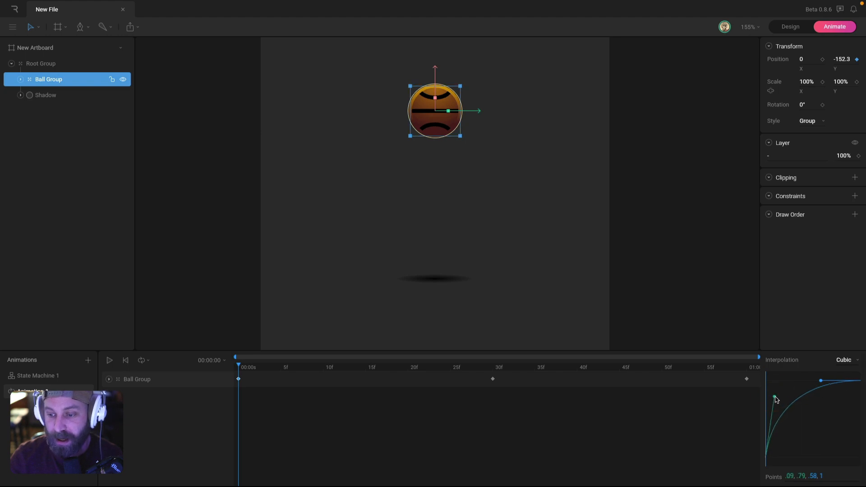
drag(775, 397, 855, 457)
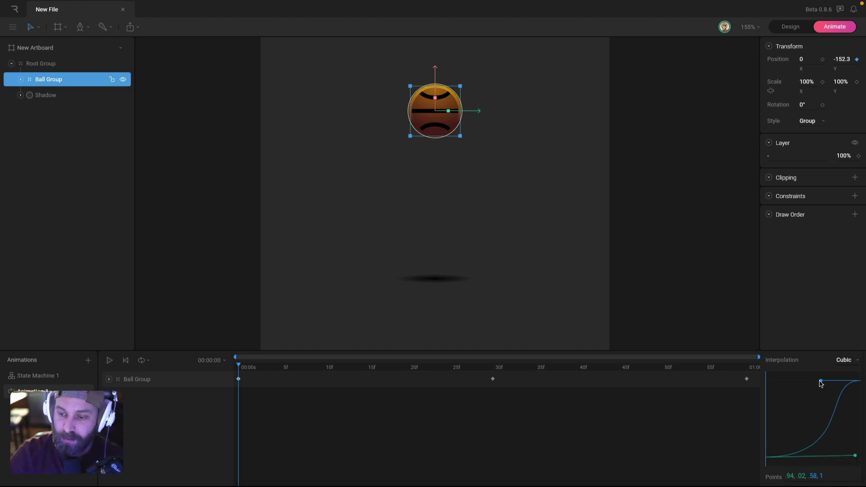
drag(821, 381, 856, 422)
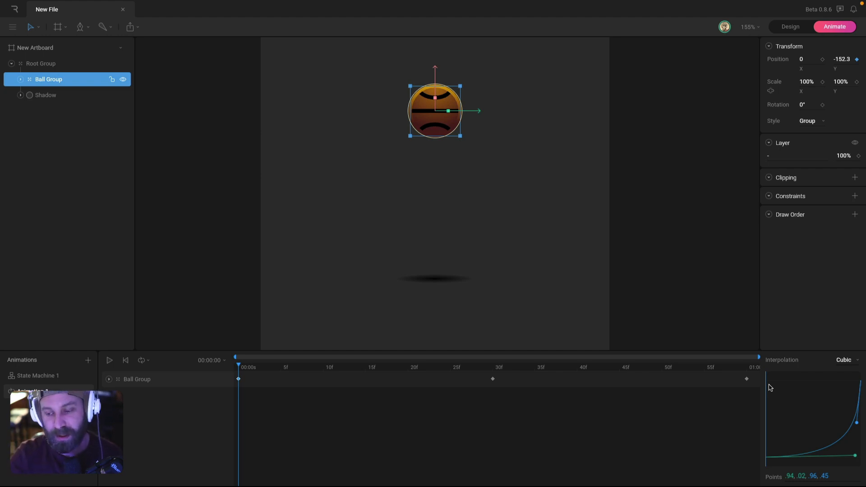
key(super+z)
key(super+z)
key(super+z)
key(super+z)
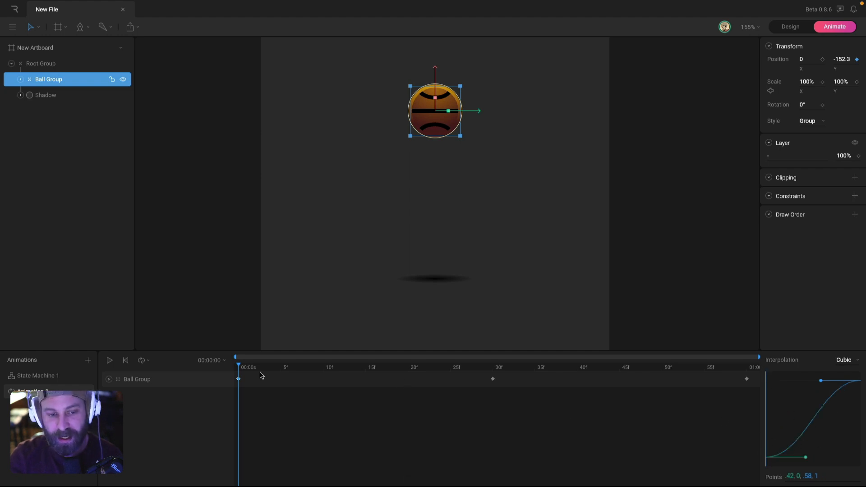
Shape the frame 0 keyframe's Cubic curve into an accelerating fall, points about .74, -.01, .89, .56, and preview the animation.
drag(241, 369, 383, 368)
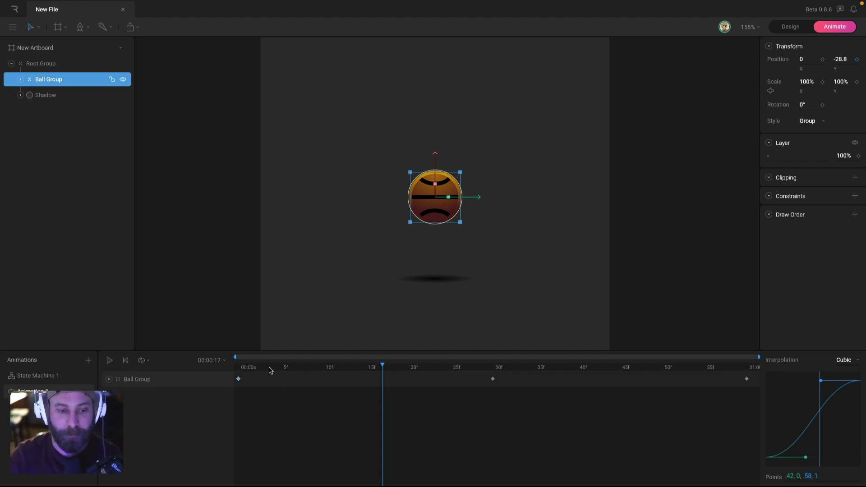
drag(269, 368, 176, 368)
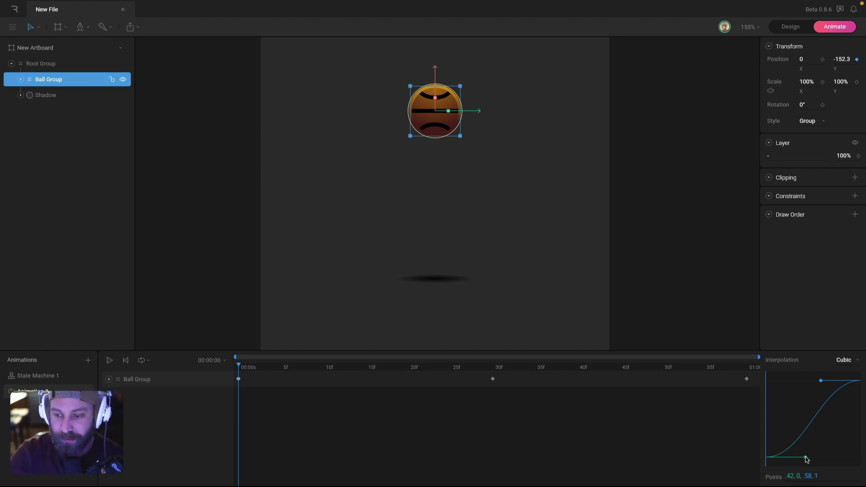
drag(806, 458, 835, 458)
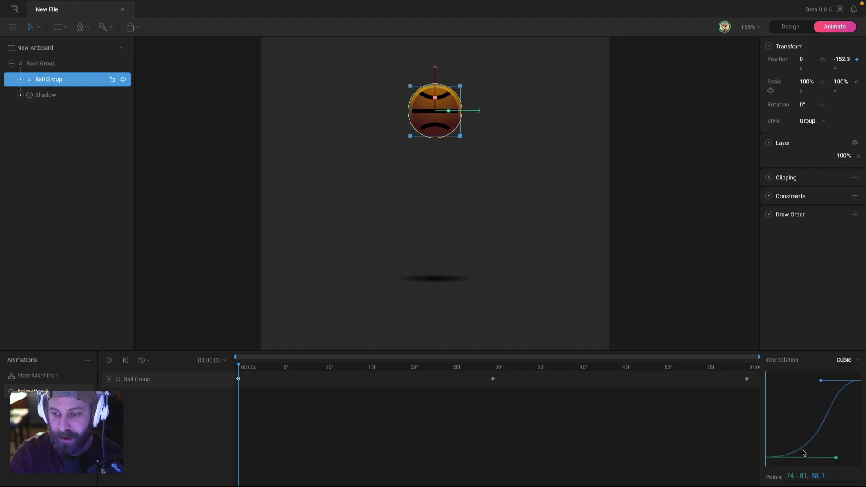
drag(820, 381, 850, 414)
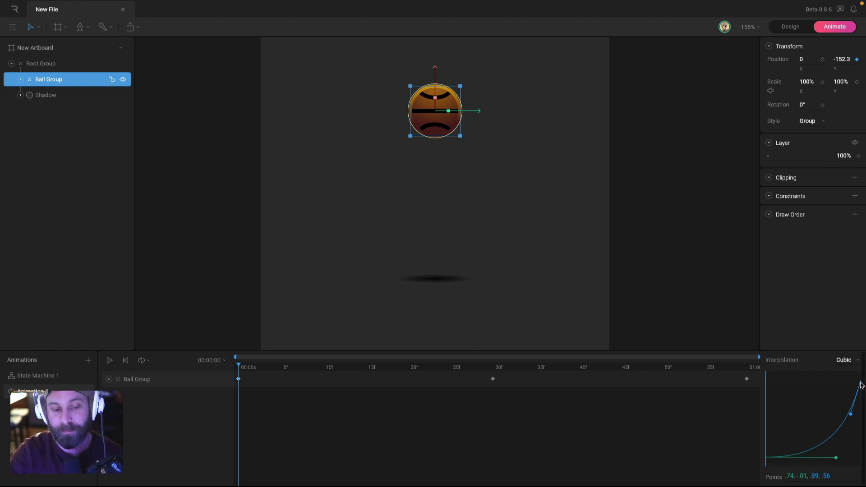
click(624, 227)
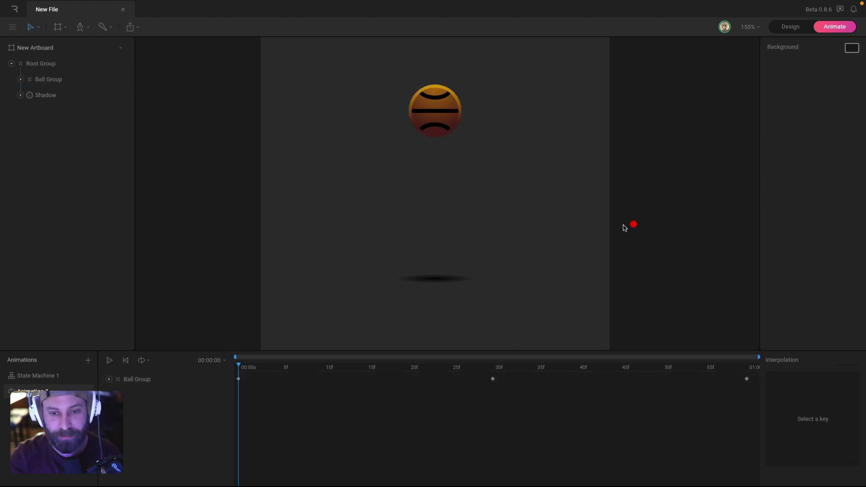
key(space)
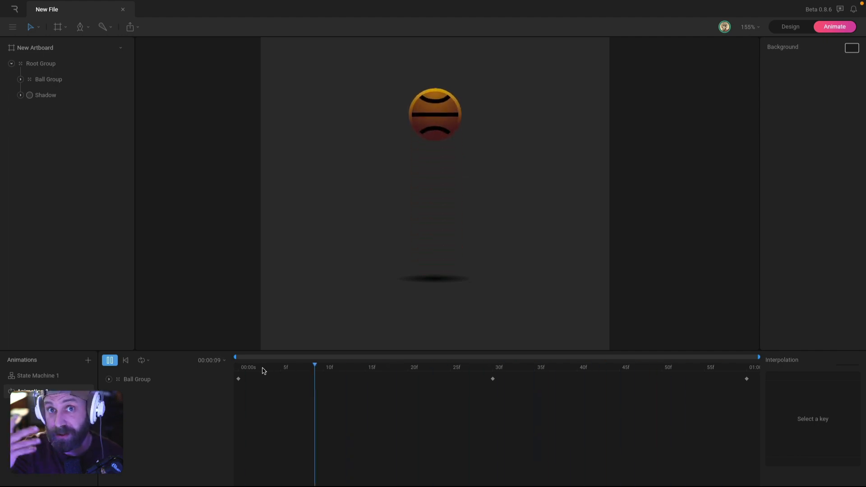
Shape the frame 30 keyframe's Cubic curve into a fast-starting rise, points about .11, .71, .58, 1, and preview the bounce.
drag(265, 368, 491, 381)
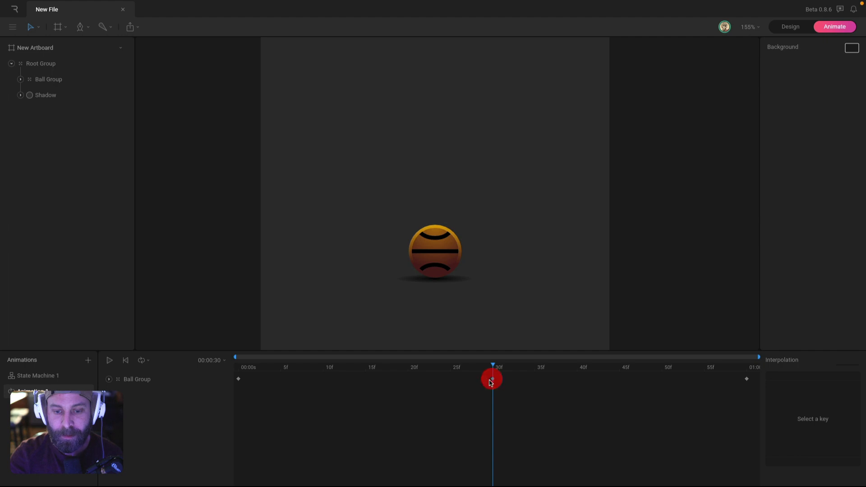
click(492, 379)
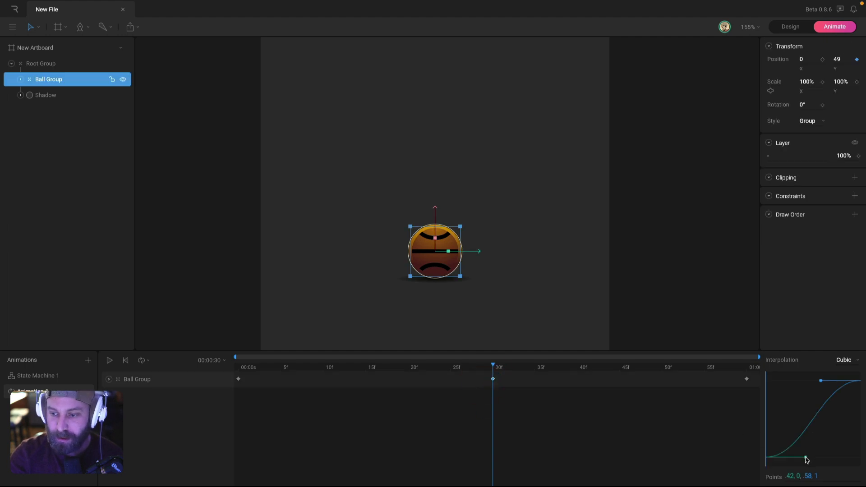
drag(806, 459, 775, 403)
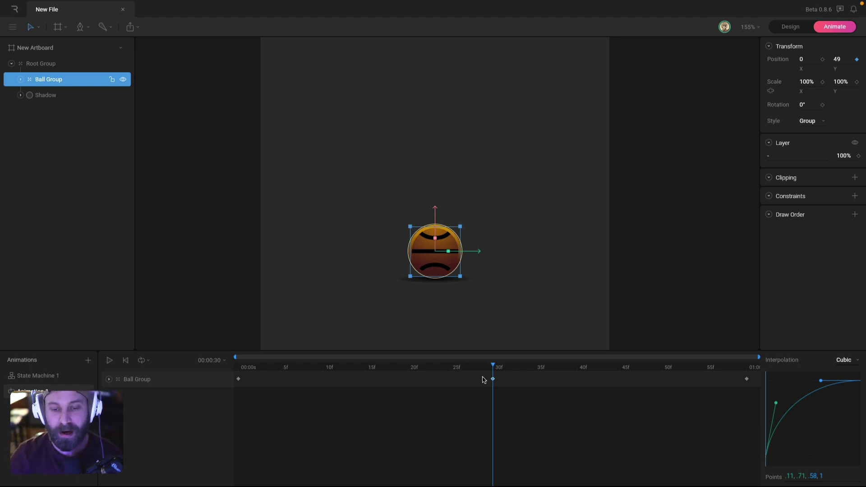
drag(477, 372, 133, 358)
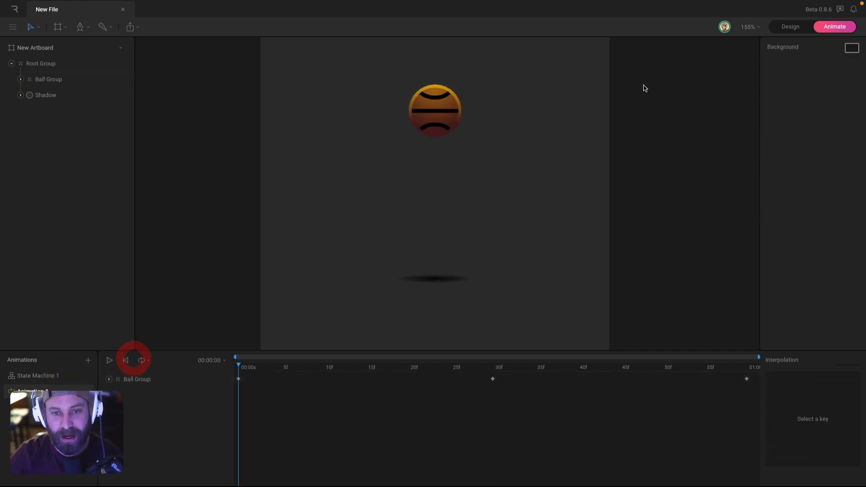
click(645, 88)
key(space)
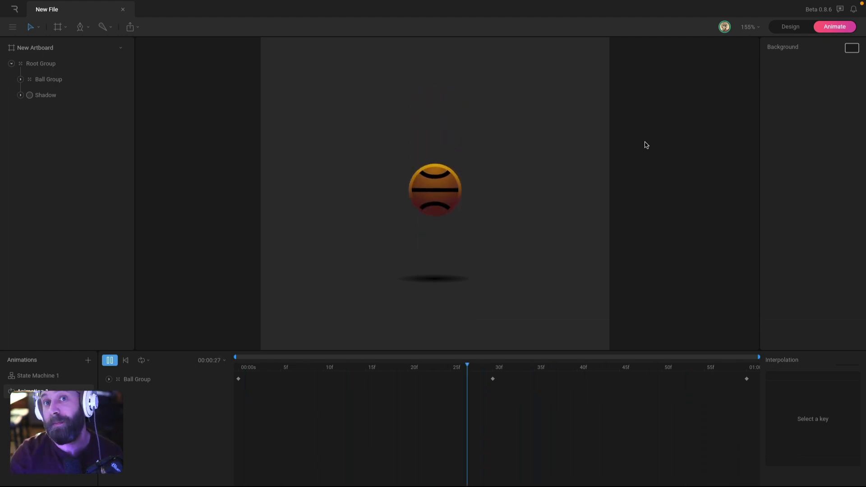
key(space)
click(645, 144)
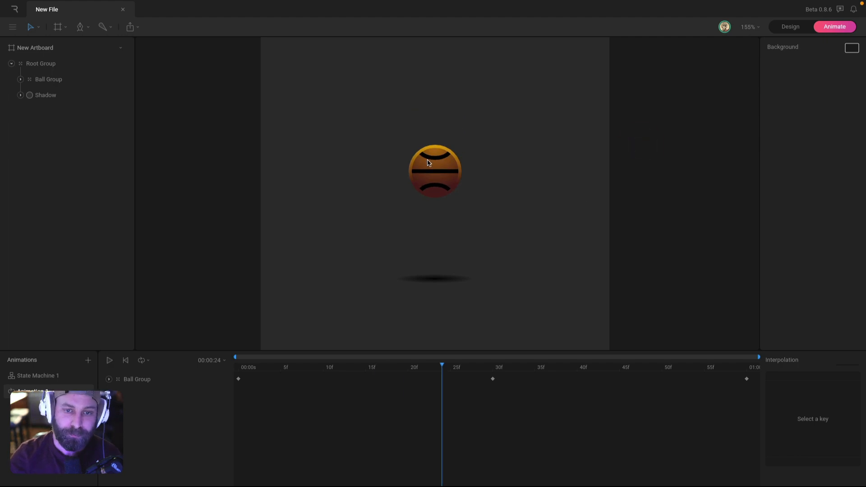
Key Ball Group's X and Y scale at 100% on frame 0.
click(75, 85)
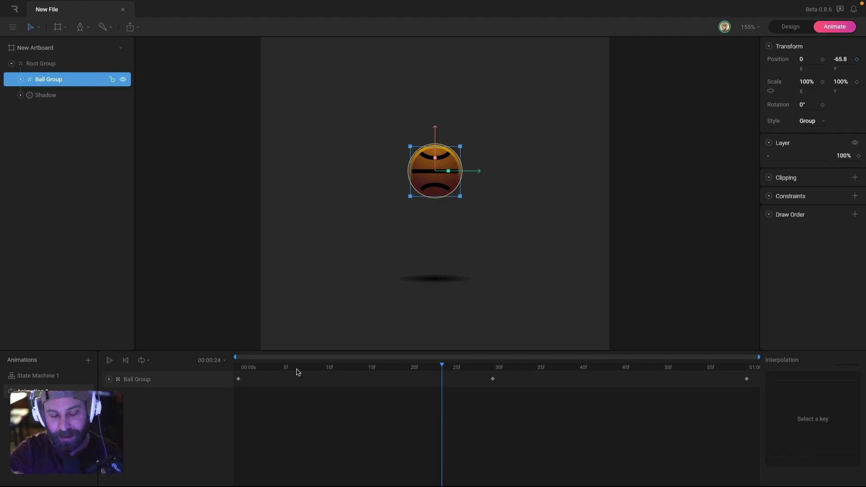
drag(253, 367, 205, 372)
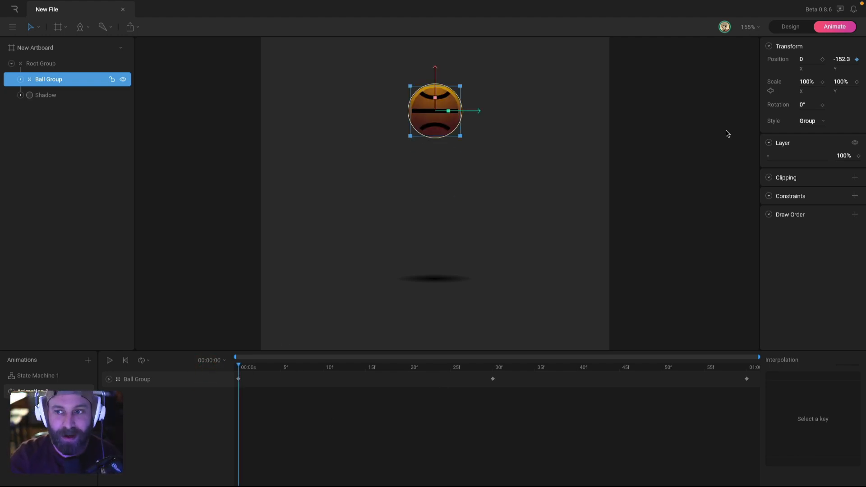
click(822, 82)
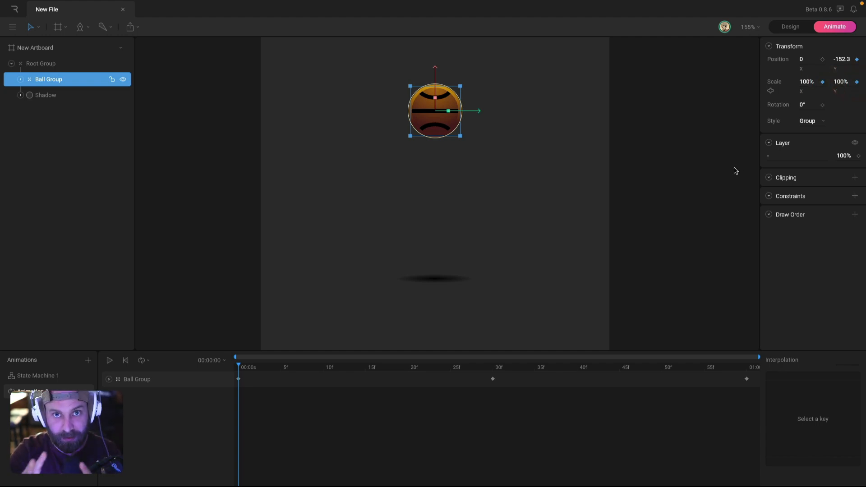
Key Ball Group's scale at frame 20 with X at 90% and Y at 110% to stretch the ball.
drag(247, 371, 409, 373)
click(238, 379)
click(109, 380)
click(239, 395)
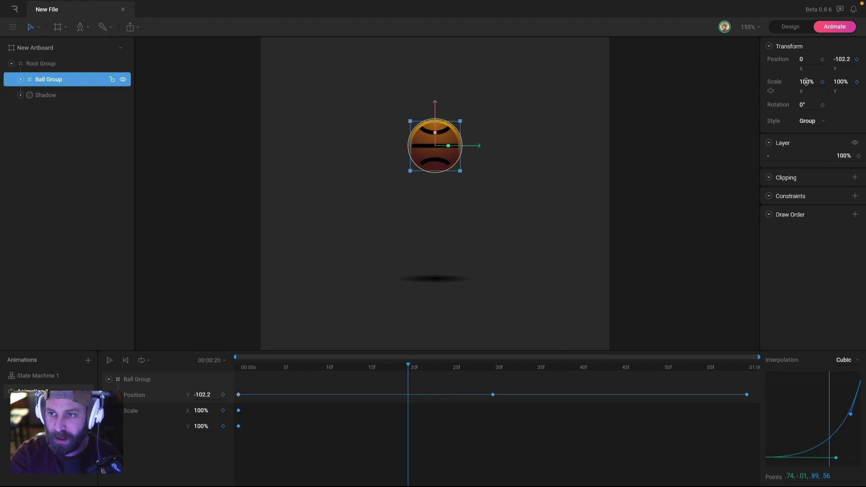
drag(805, 81, 807, 83)
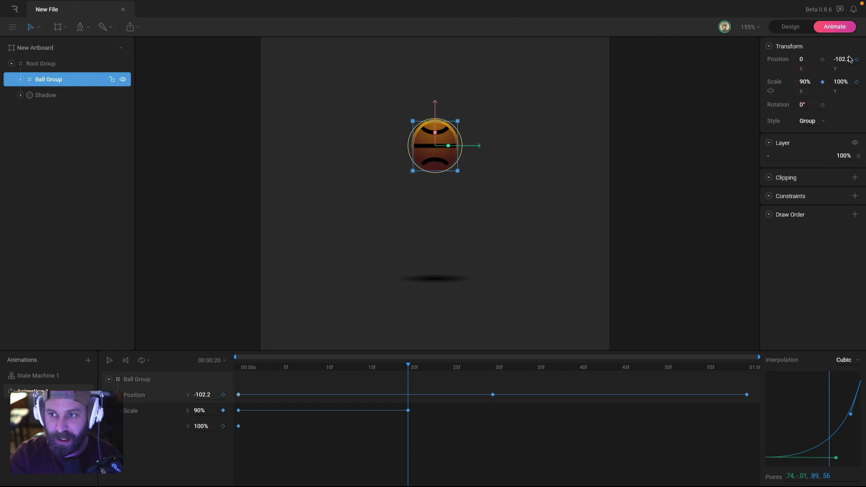
text(110)
key(Return)
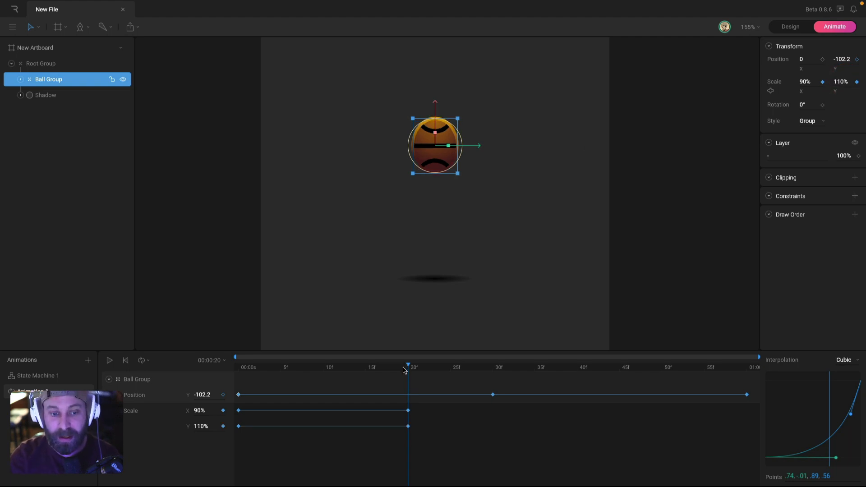
Key Ball Group's scale at frame 30 with X at 115% and Y at 99% to squash the ball.
drag(404, 370, 490, 395)
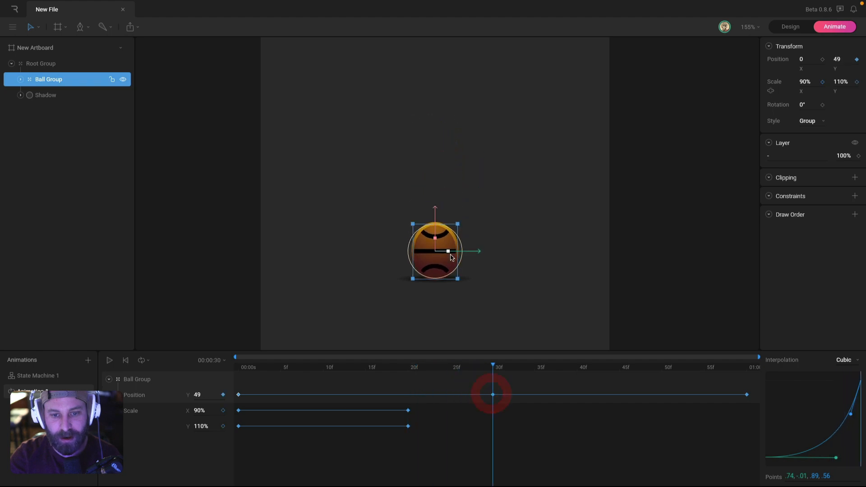
mouse_move(451, 252)
mouse_down()
mouse_move(469, 249)
mouse_move(437, 243)
mouse_up()
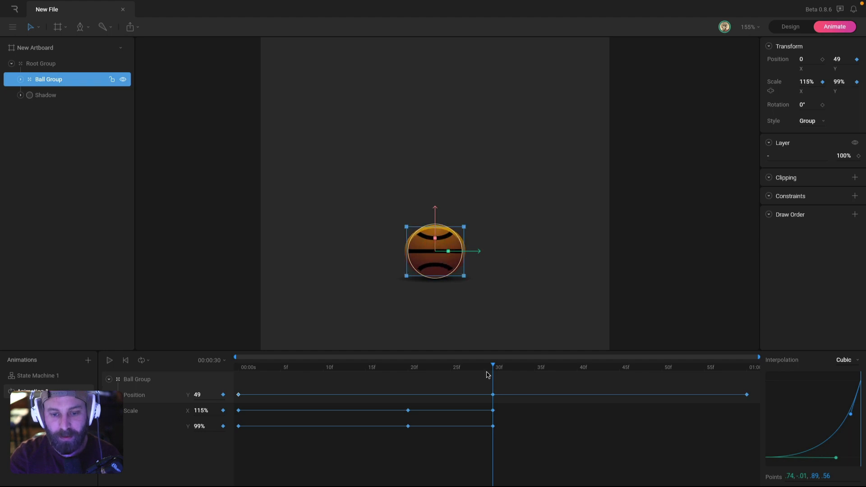
mouse_move(486, 375)
mouse_down()
mouse_move(427, 374)
mouse_move(492, 376)
mouse_up()
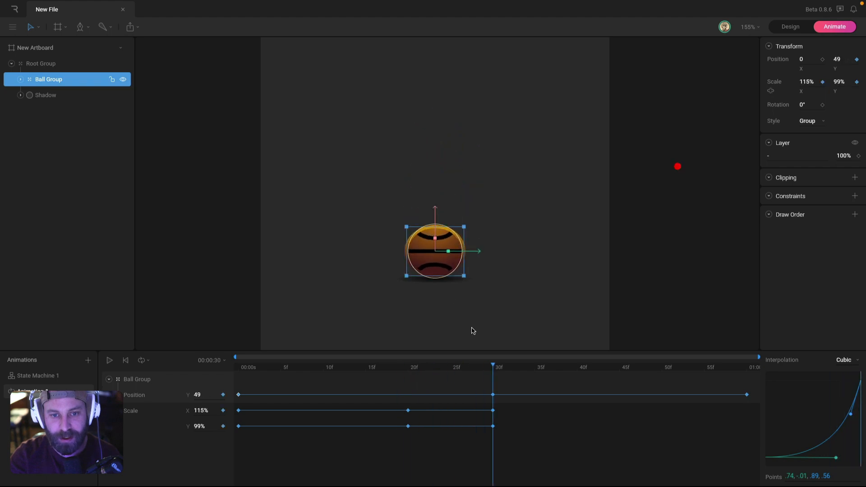
Freeze the artwork in Design mode and move only Ball Group's origin to the ball's bottom edge, Y about -23.2.
click(790, 26)
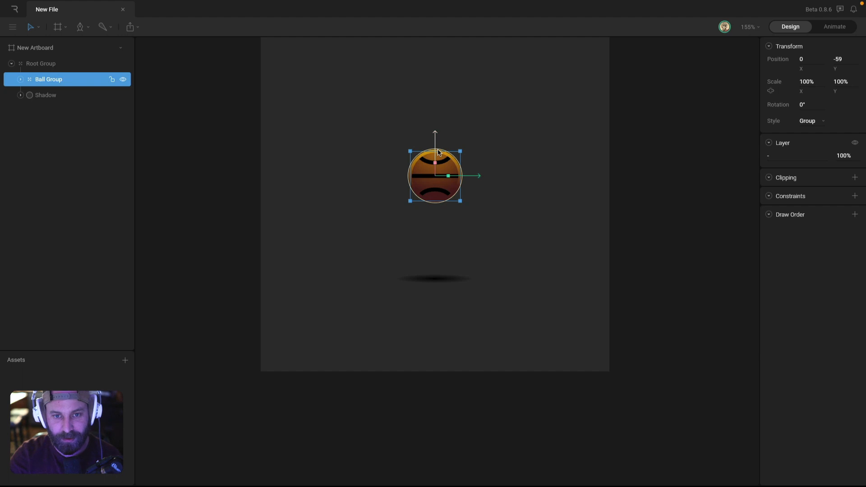
key(y)
drag(436, 144, 437, 164)
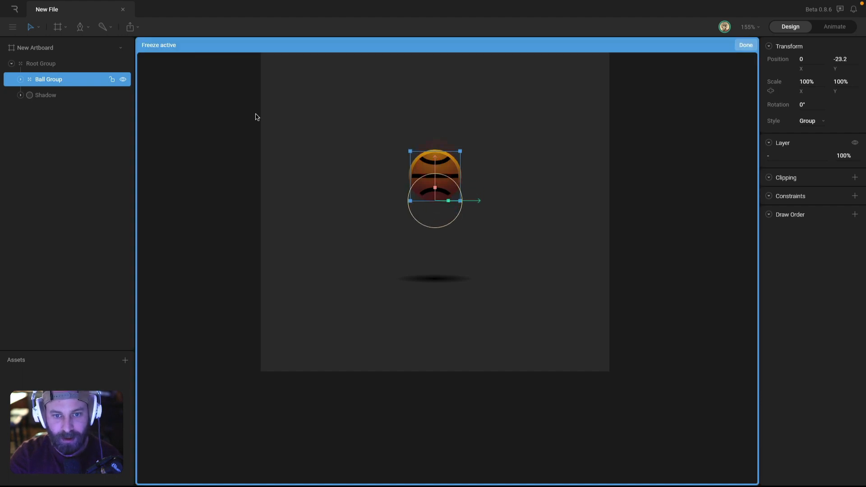
key(y)
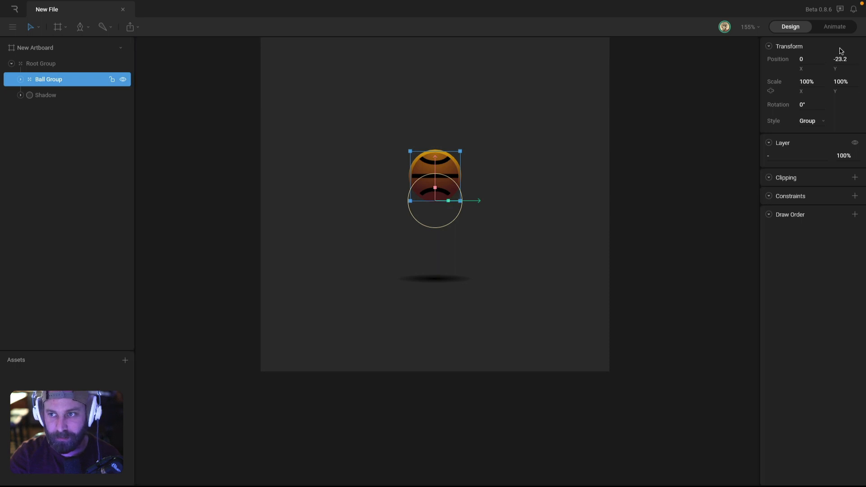
Lower Ball Group at frame 30 of the animation to Y 86.3 so the ball meets the shadow.
click(834, 26)
mouse_move(491, 363)
mouse_down()
mouse_move(172, 376)
mouse_move(492, 374)
mouse_up()
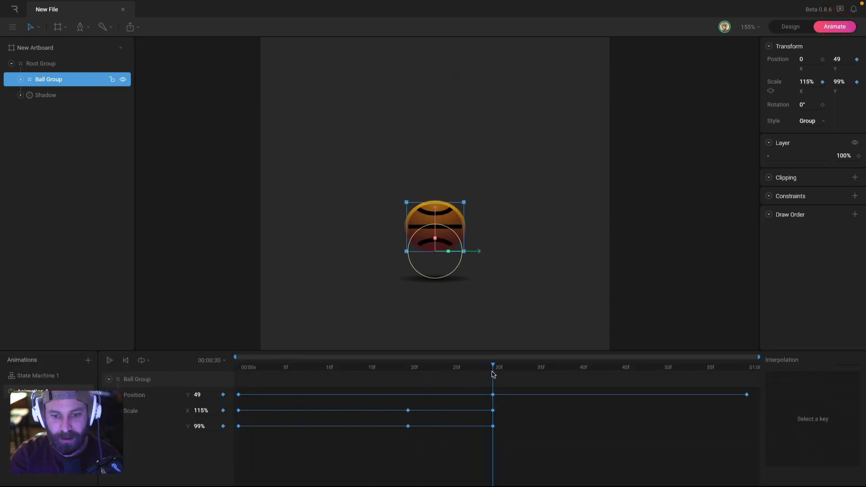
drag(837, 64, 836, 43)
mouse_move(483, 369)
mouse_down()
mouse_move(414, 370)
mouse_move(485, 382)
mouse_move(493, 374)
mouse_up()
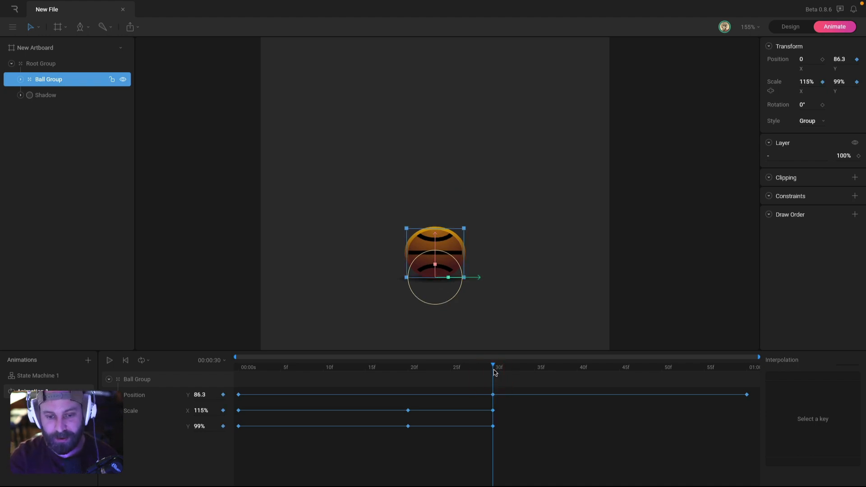
mouse_move(495, 372)
mouse_down()
mouse_move(405, 377)
mouse_move(496, 382)
mouse_move(411, 379)
mouse_move(493, 376)
mouse_up()
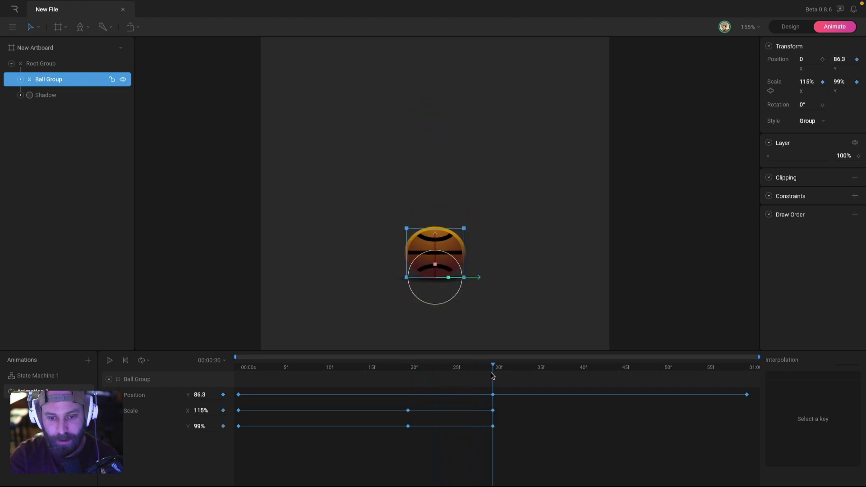
Move Ball Group's frame 20 X and Y scale keys to frame 26.
drag(389, 404, 433, 441)
click(408, 371)
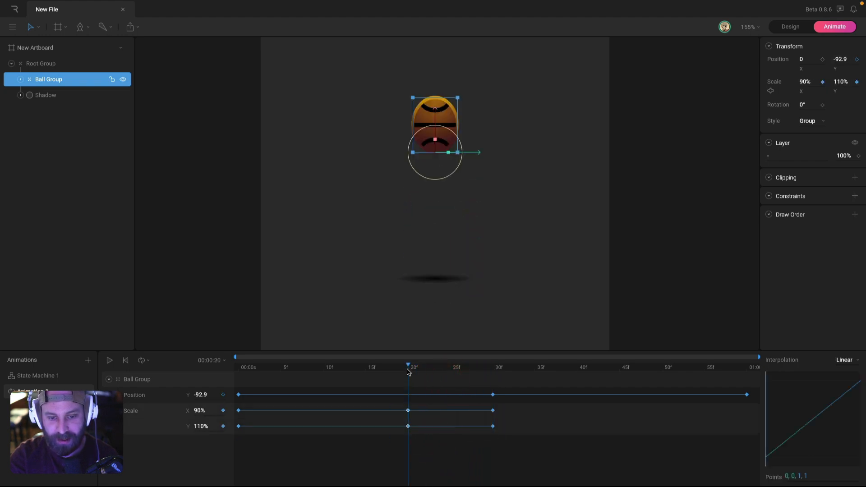
drag(408, 371, 491, 375)
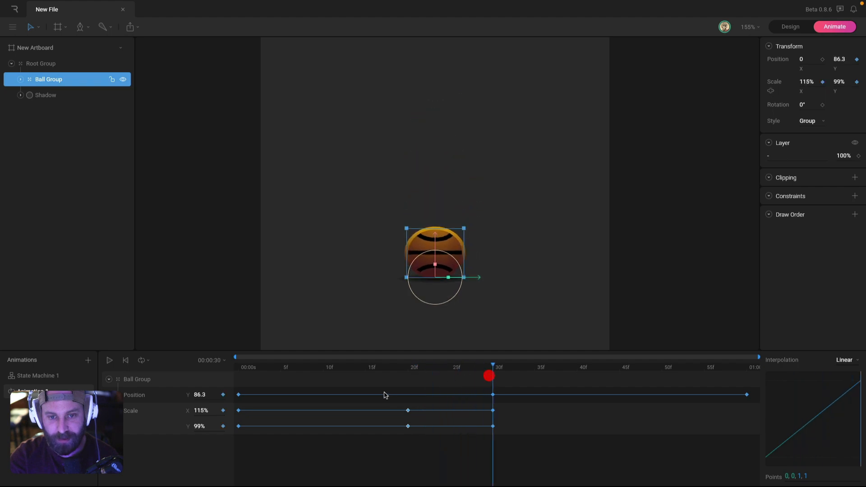
drag(391, 405, 518, 440)
drag(492, 412, 541, 413)
Copy the frame 26 stretch scale keys of Ball Group to frames 29 and 35.
drag(464, 372, 465, 440)
click(484, 371)
key(super)
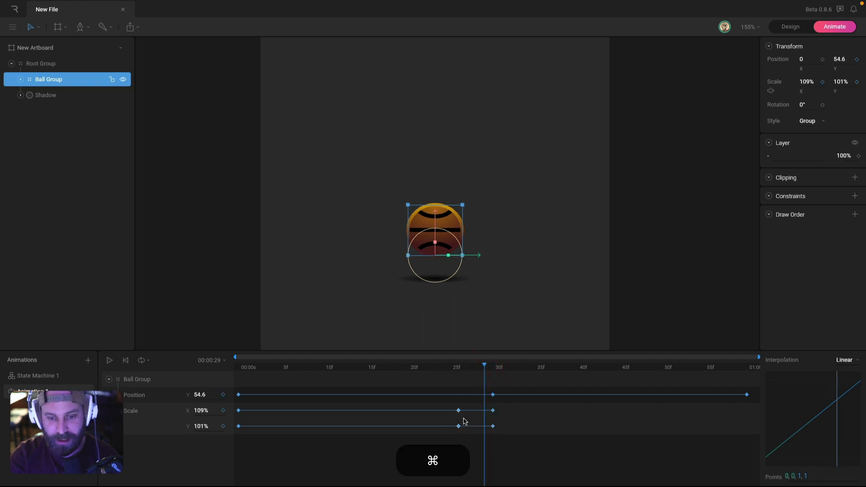
key(super+c)
key(super+v)
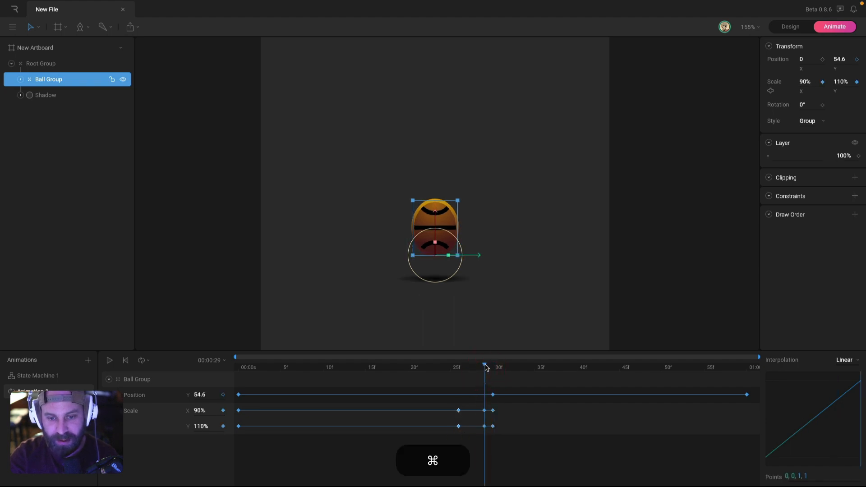
drag(485, 367, 586, 384)
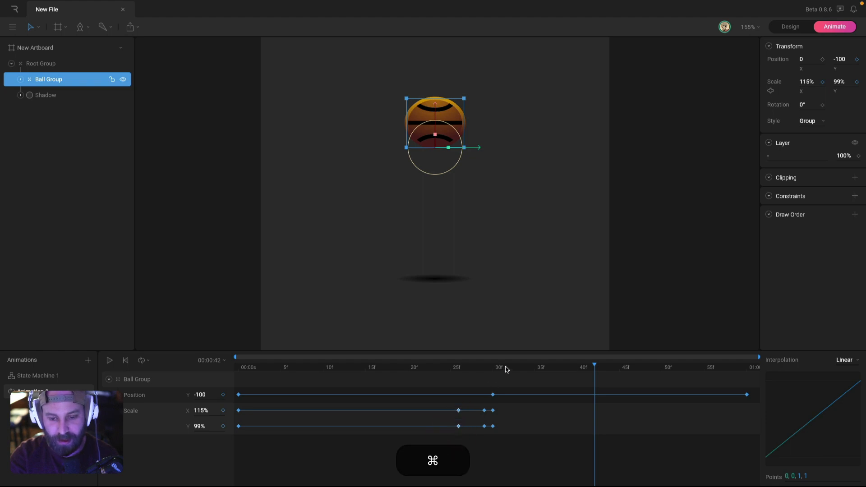
drag(506, 369, 536, 371)
key(super+v)
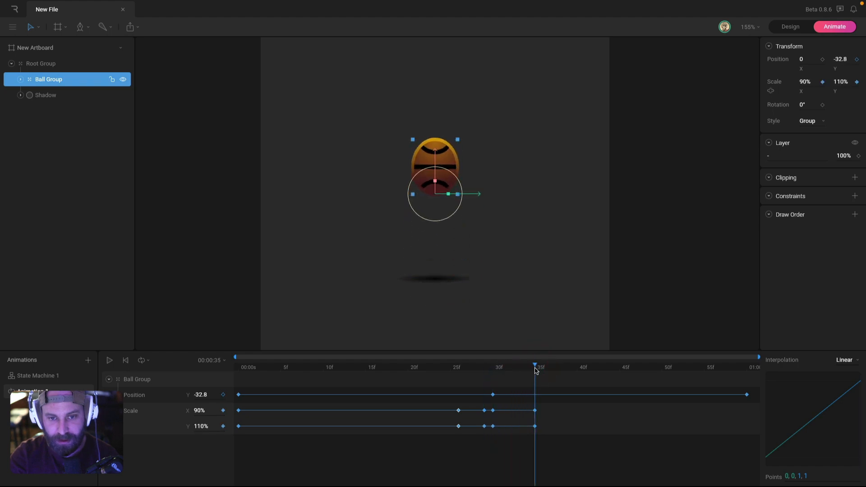
Copy Ball Group's frame 0 scale keys to the animation's end at 1:00 and preview the loop.
click(505, 398)
drag(259, 397, 230, 433)
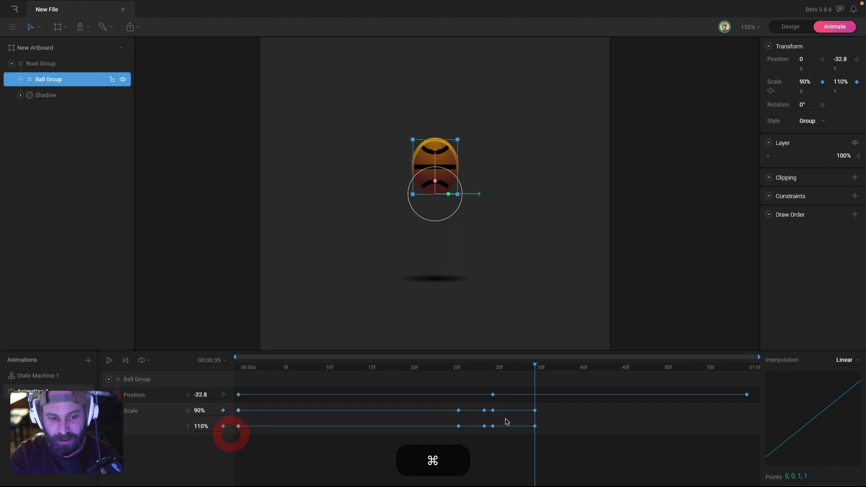
drag(557, 369, 754, 379)
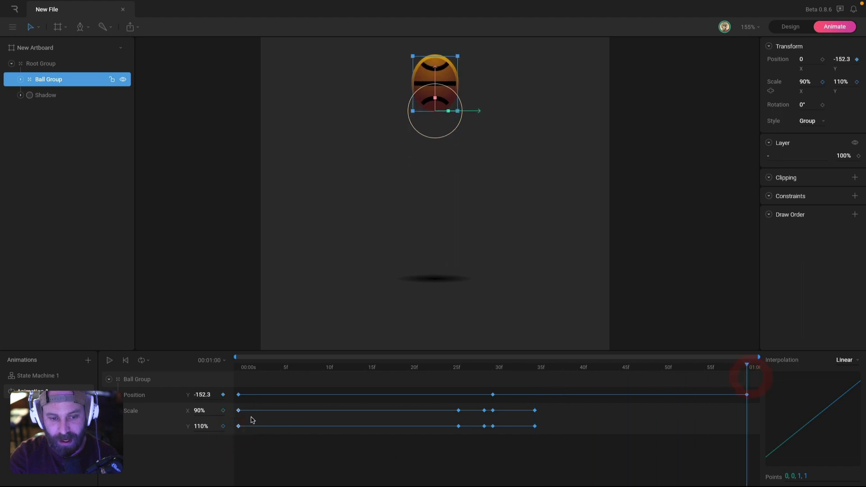
key(super+v)
key(space)
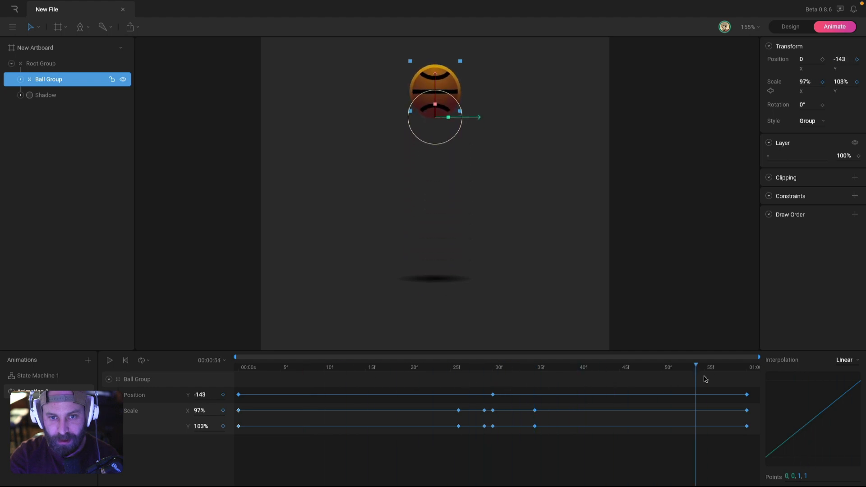
Look over the scale keys in the timeline and play the bounce to check the squash and stretch.
click(675, 250)
drag(520, 397, 579, 457)
drag(444, 400, 480, 450)
click(237, 455)
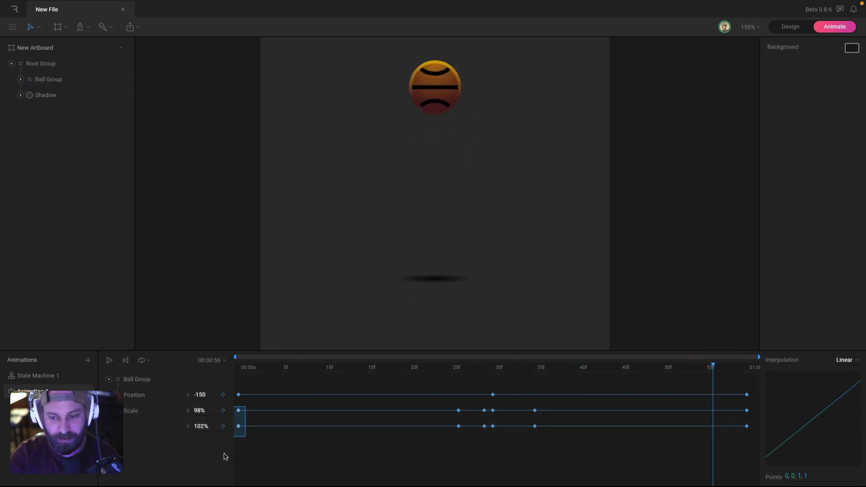
click(653, 264)
key(space)
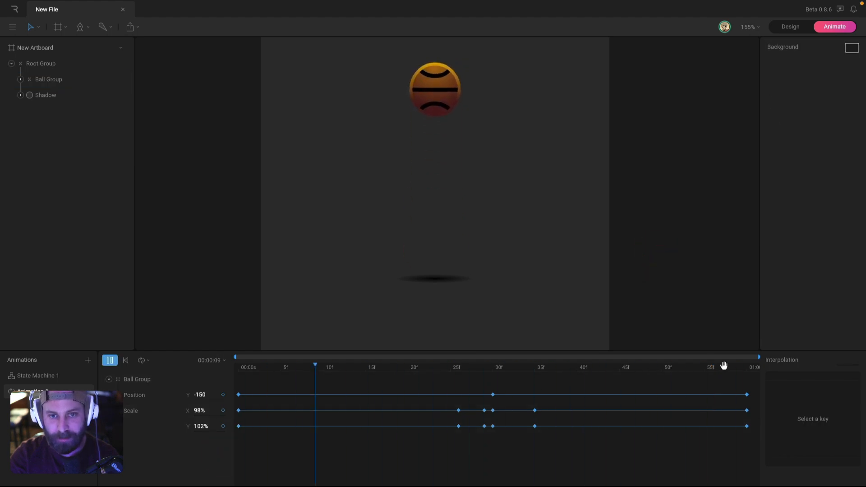
key(space)
Set all of Ball Group's scale keys to Cubic interpolation and preview the bounce.
drag(752, 406, 604, 436)
click(845, 364)
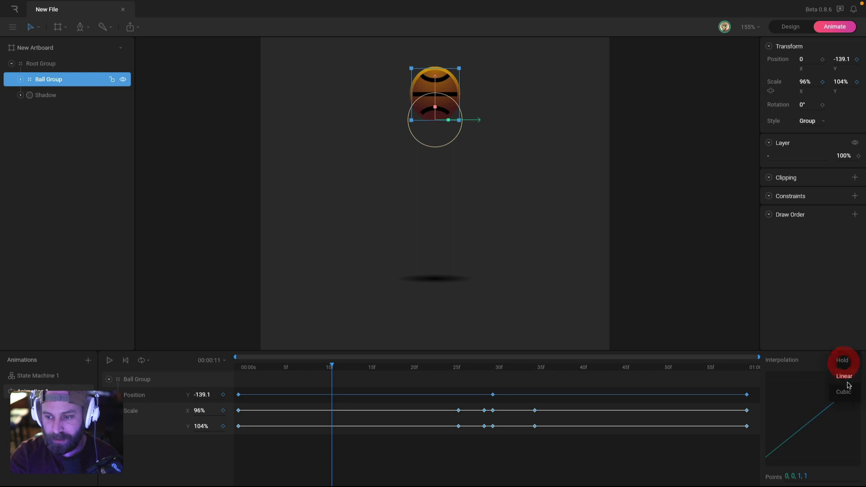
click(844, 386)
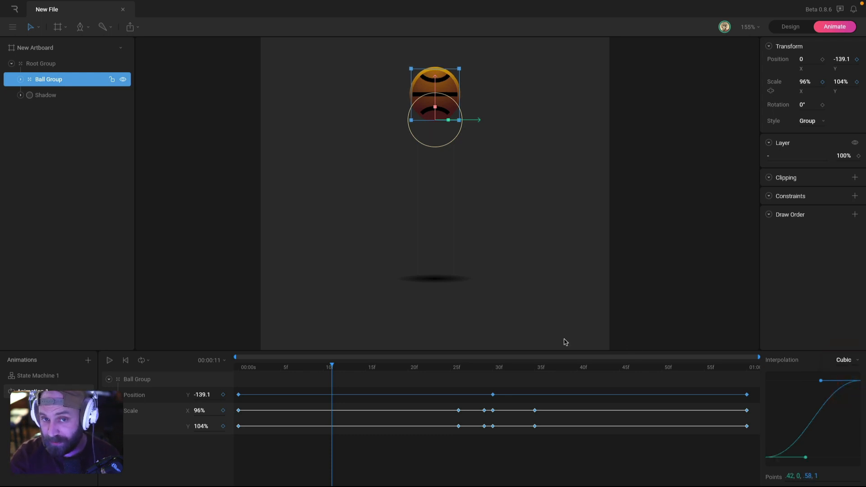
click(628, 208)
key(space)
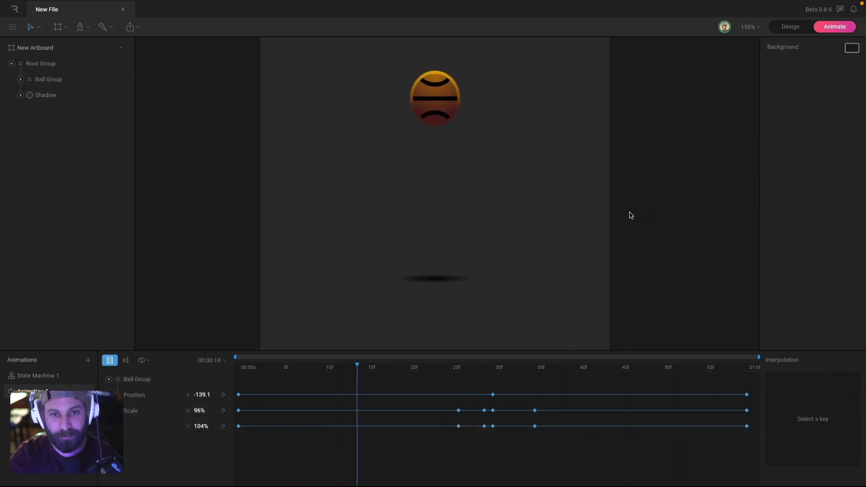
Shape the frame 0 scale keys' Cubic curve into a late acceleration, first point about .83, .01 and second handle lowered, and preview it.
click(223, 373)
drag(241, 423, 232, 431)
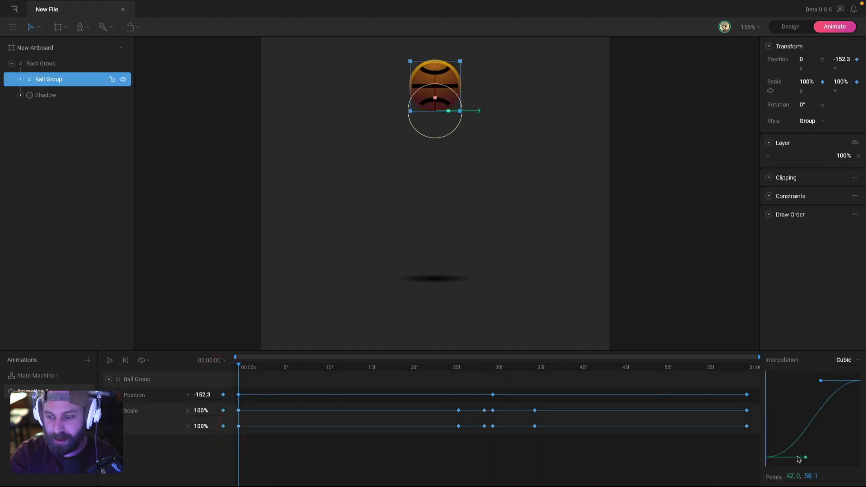
drag(808, 459, 845, 458)
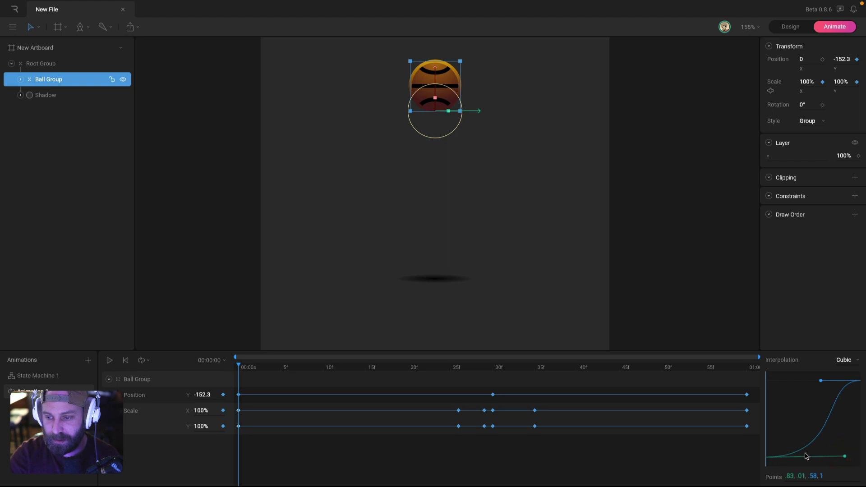
drag(327, 369, 414, 379)
drag(432, 382, 415, 381)
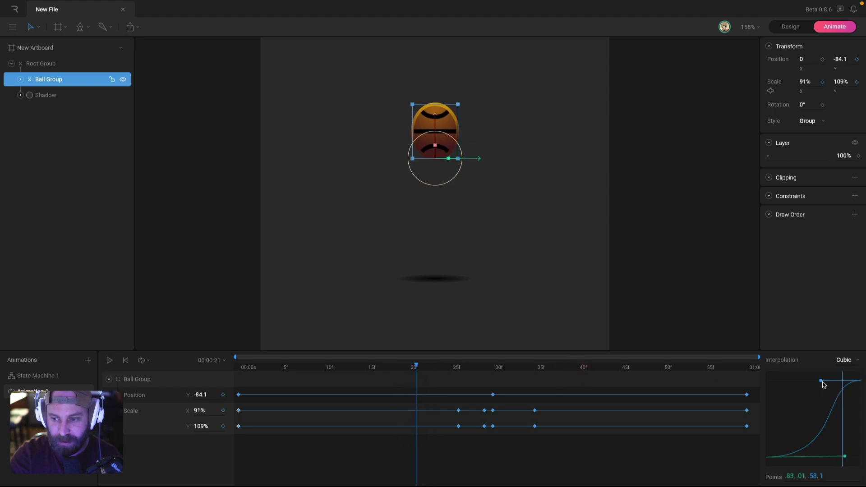
drag(822, 382, 853, 415)
drag(415, 369, 363, 367)
key(space)
click(568, 257)
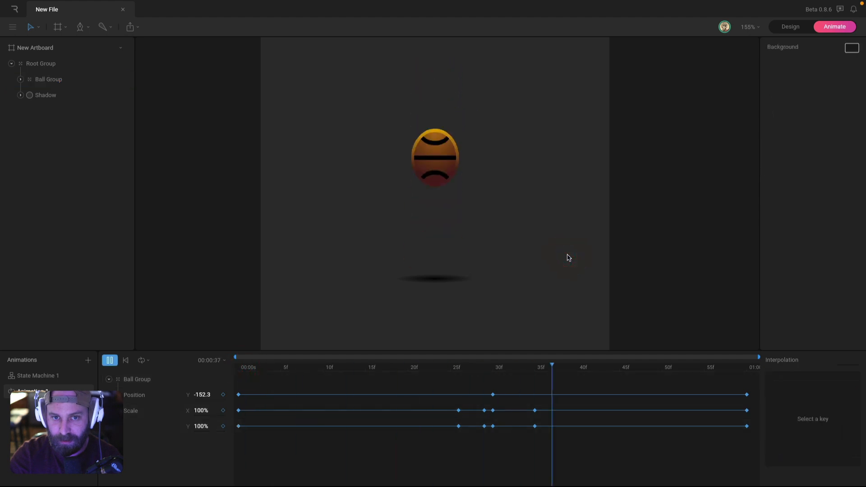
Shape the frame 30 scale keys' Cubic curve into a fast start, points about .17, .59, .58, 1, and preview the bounce.
click(225, 378)
drag(226, 377, 493, 445)
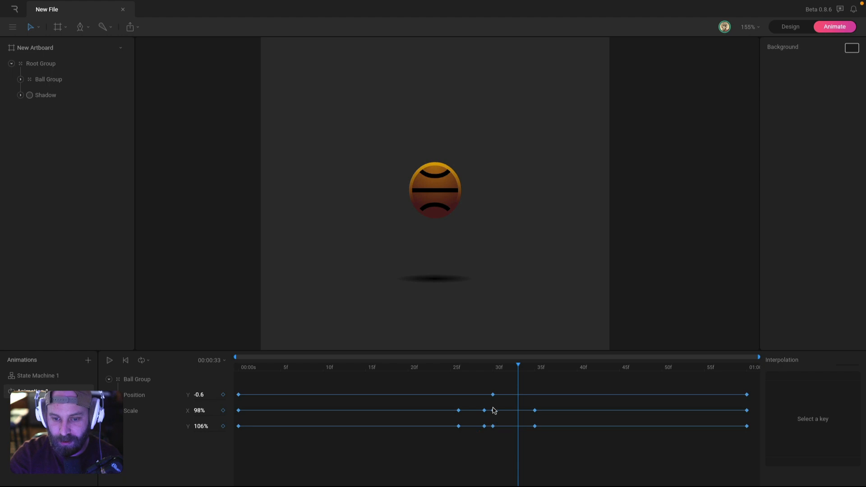
drag(498, 411, 491, 437)
drag(806, 458, 783, 416)
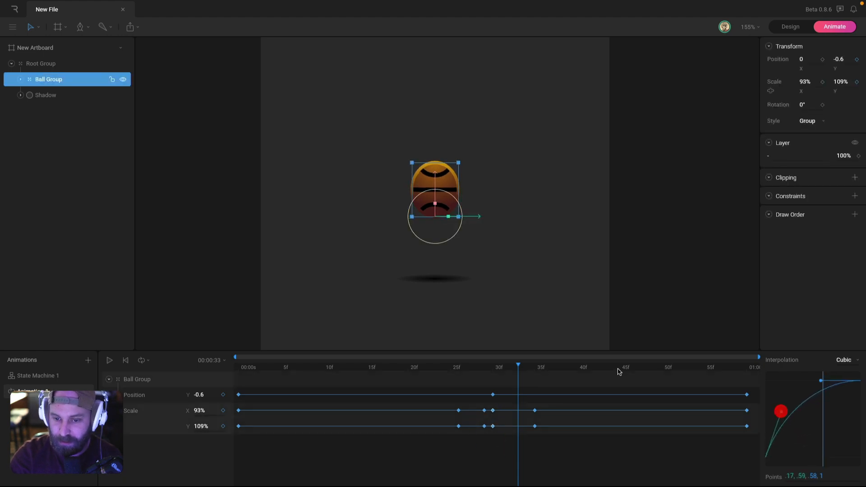
drag(495, 368, 604, 369)
drag(547, 397, 518, 456)
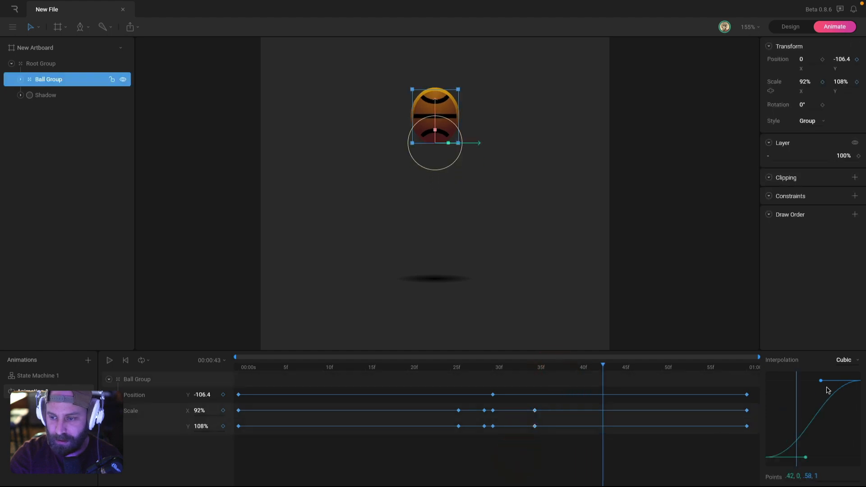
key(space)
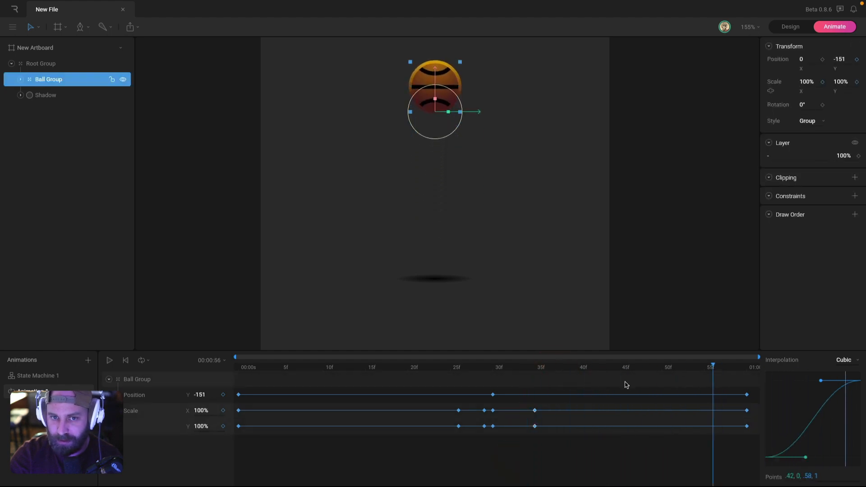
click(698, 213)
key(space)
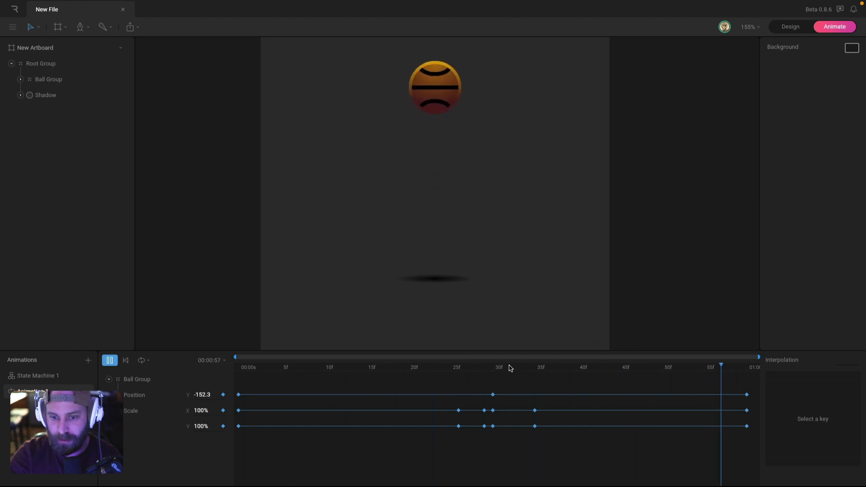
Move Ball Group's post-impact stretch scale keys earlier to frame 33.
click(493, 368)
drag(493, 368, 518, 368)
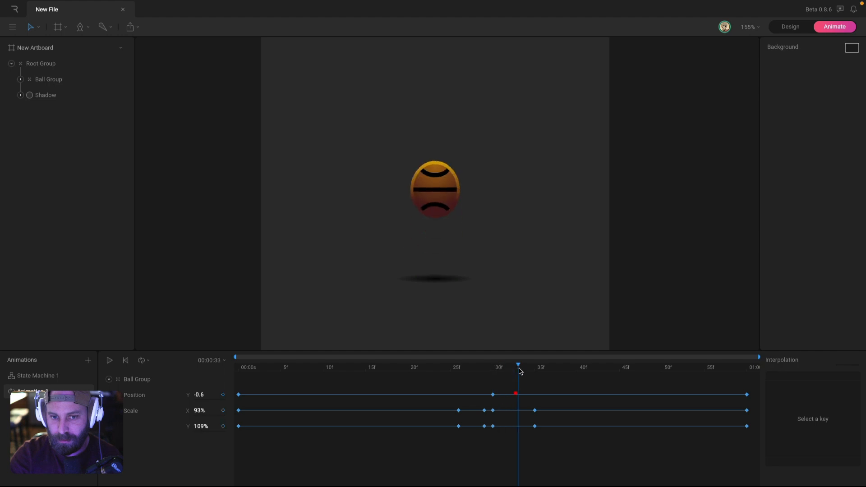
click(534, 411)
drag(534, 411, 517, 411)
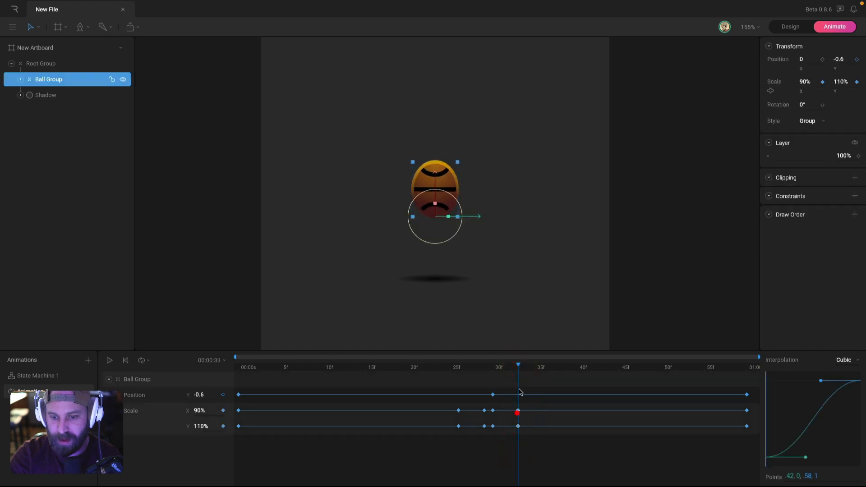
Raise the first handle of the frame 33 scale keys' Cubic curve, preview the bounce from the start, and collapse Ball Group's tracks.
drag(518, 369, 593, 381)
drag(805, 457, 786, 432)
drag(516, 366, 748, 368)
key(Home)
click(581, 304)
key(space)
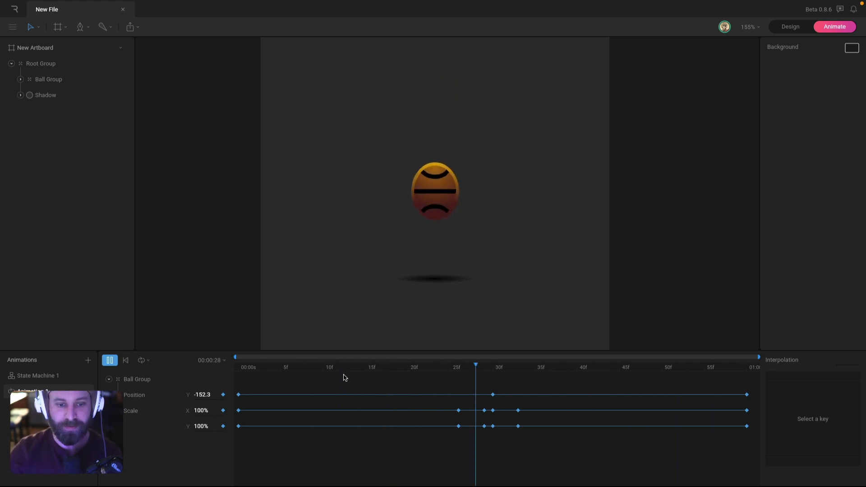
drag(288, 369, 173, 375)
click(108, 379)
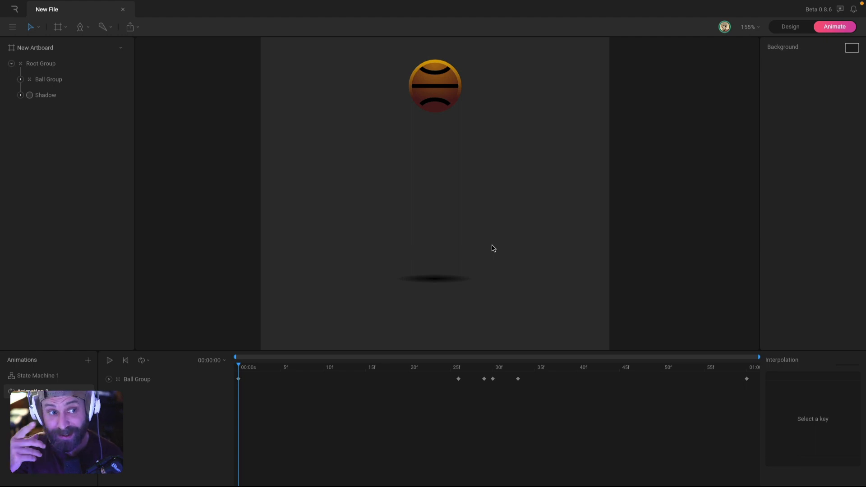
Key Shadow's scale at about 31% by 4% on frame 0 and about 72% by 8% on frame 30.
super+click(430, 280)
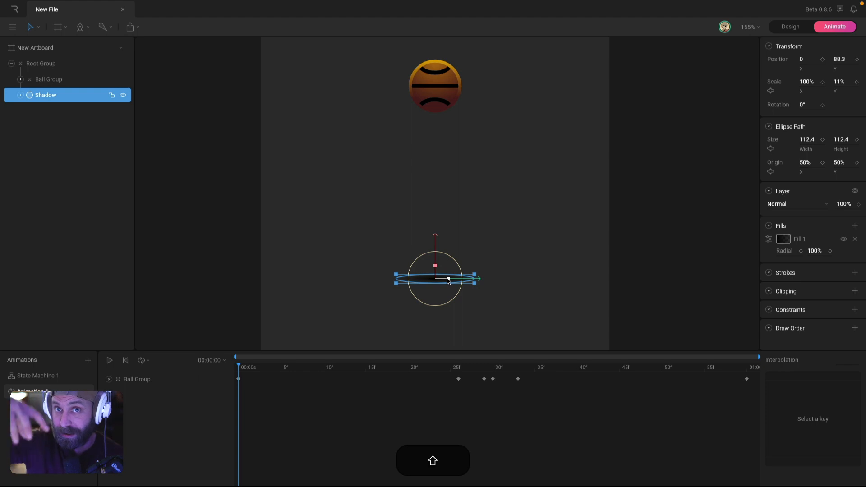
drag(448, 280, 437, 282)
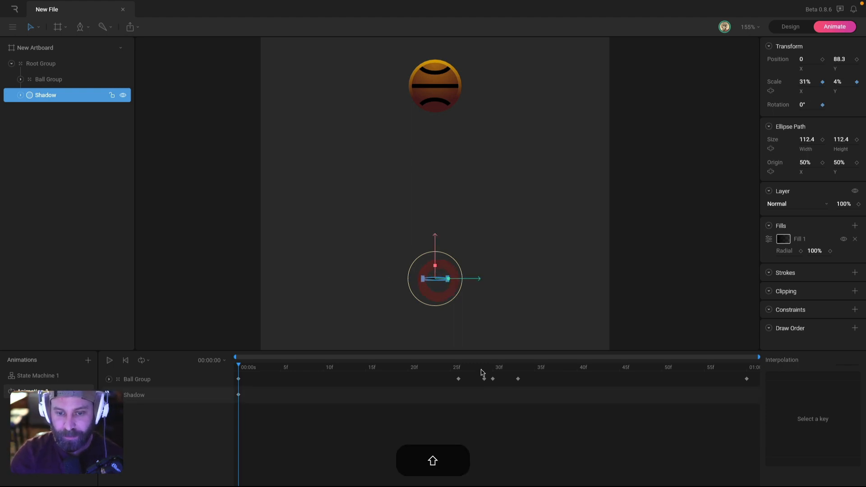
drag(482, 370, 490, 370)
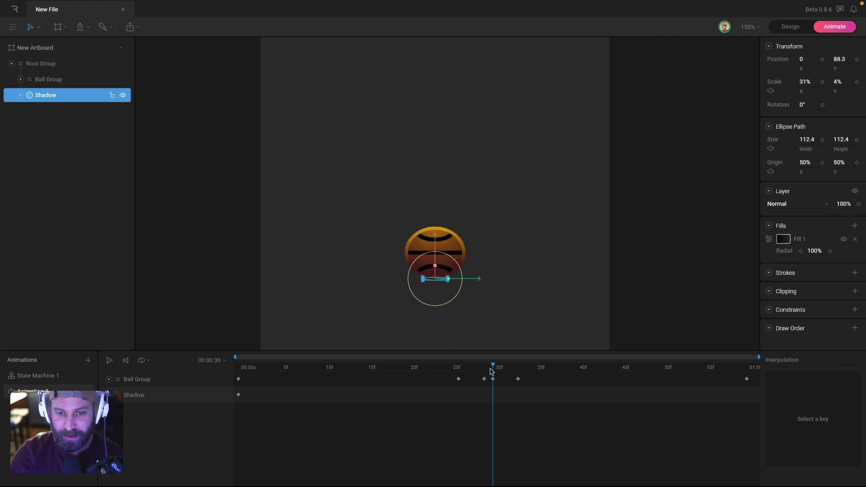
drag(447, 280, 452, 282)
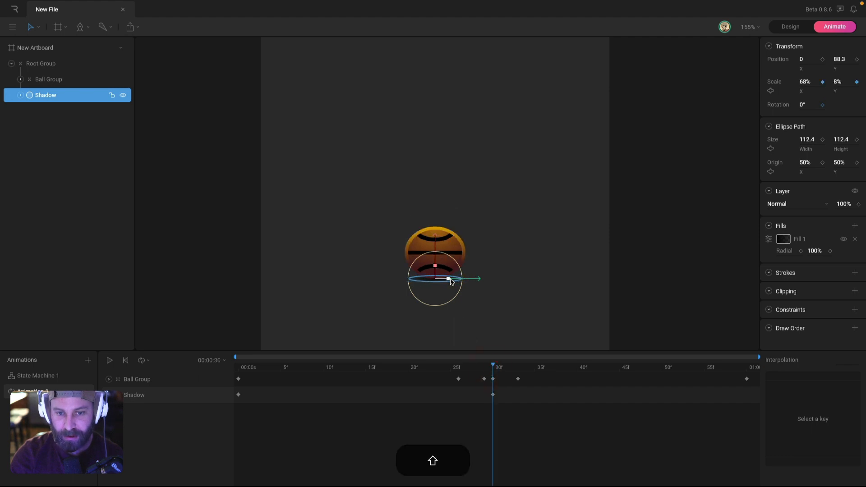
drag(450, 279, 451, 279)
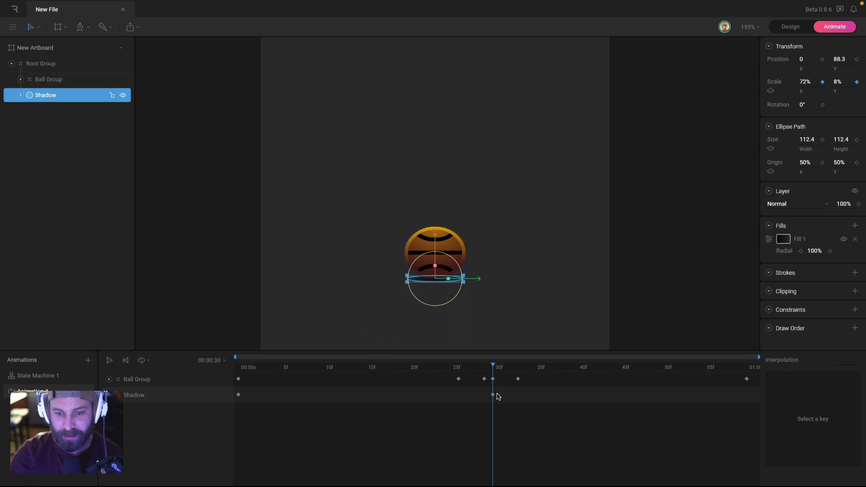
Copy Shadow's frame 0 keys to the one-second mark and preview the shadow growing and shrinking with the bounce.
drag(265, 388, 200, 424)
key(super+c)
drag(504, 366, 759, 367)
key(super+v)
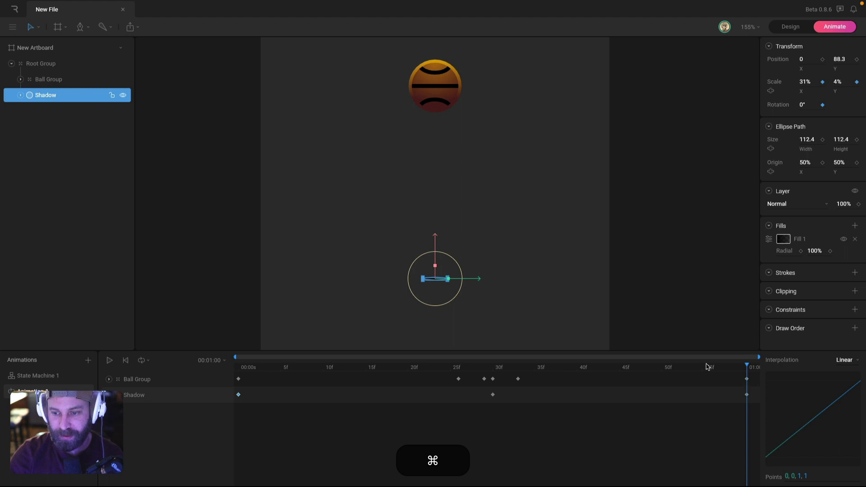
key(space)
click(667, 255)
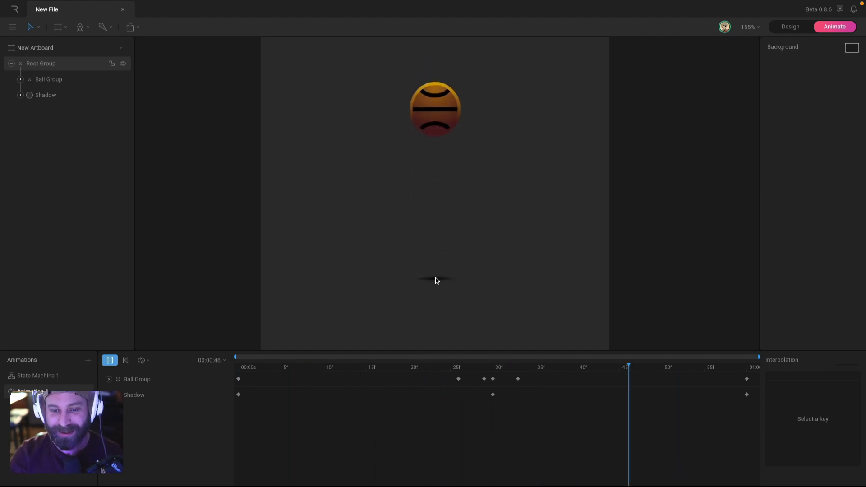
Copy Ball Group's frame 0 position curve points .74, -.01, .89, .56 onto Shadow's frame 0 keys.
click(201, 373)
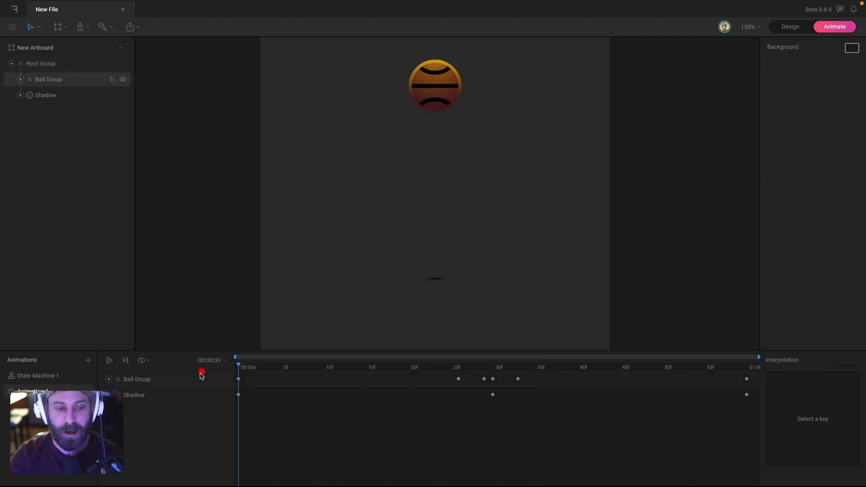
click(109, 378)
click(239, 394)
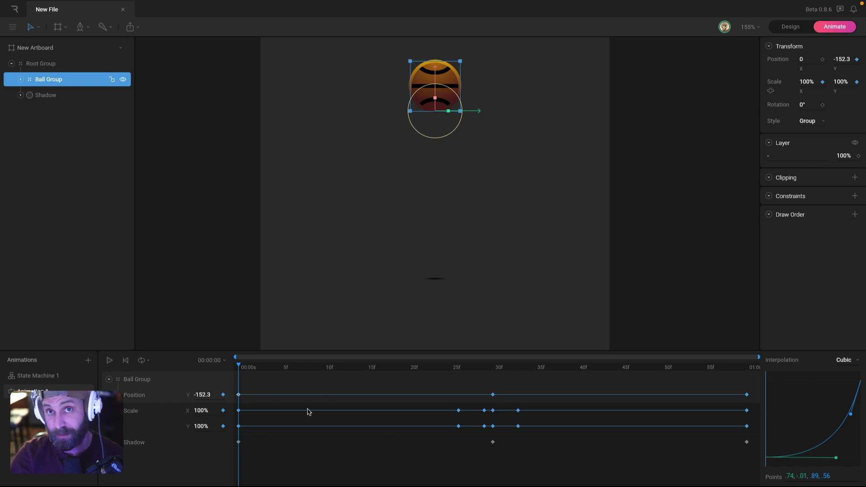
click(792, 474)
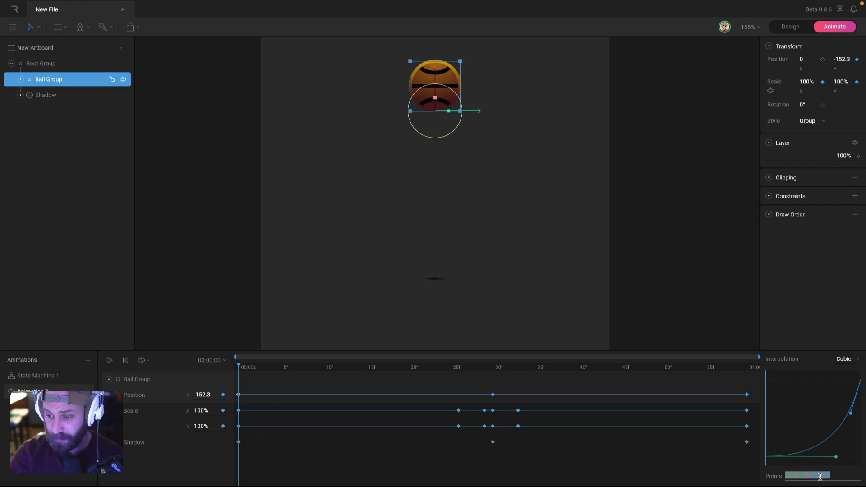
click(238, 442)
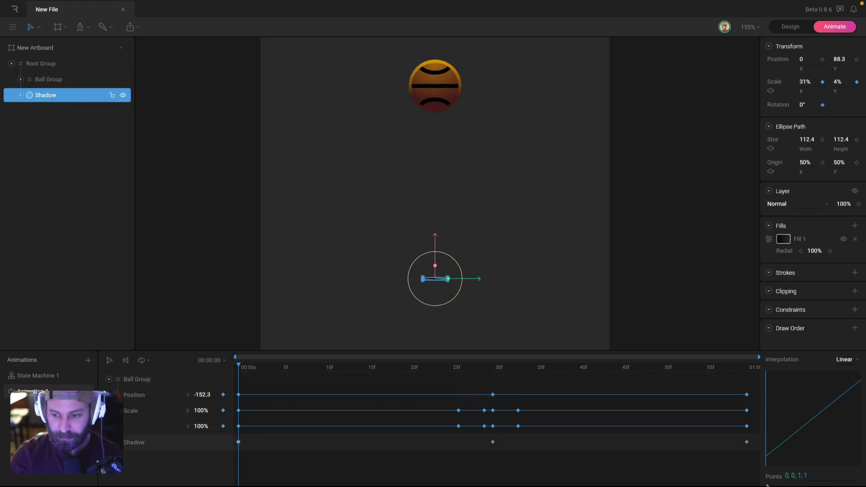
key(super+v)
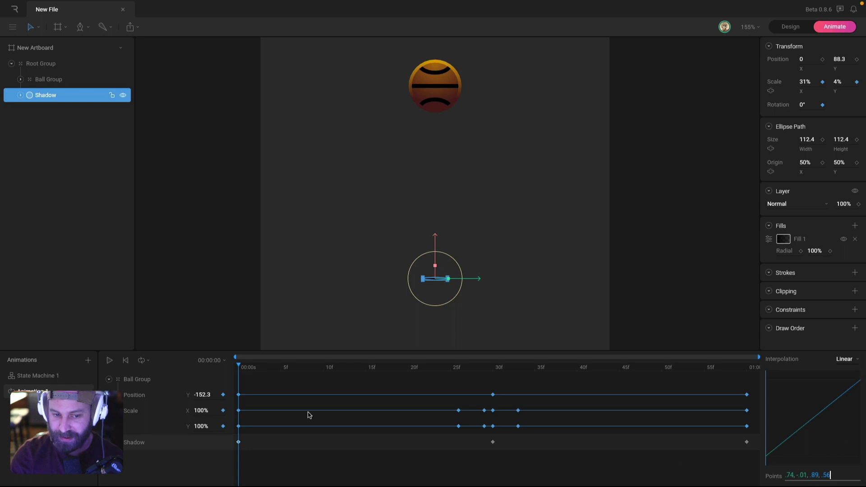
key(Return)
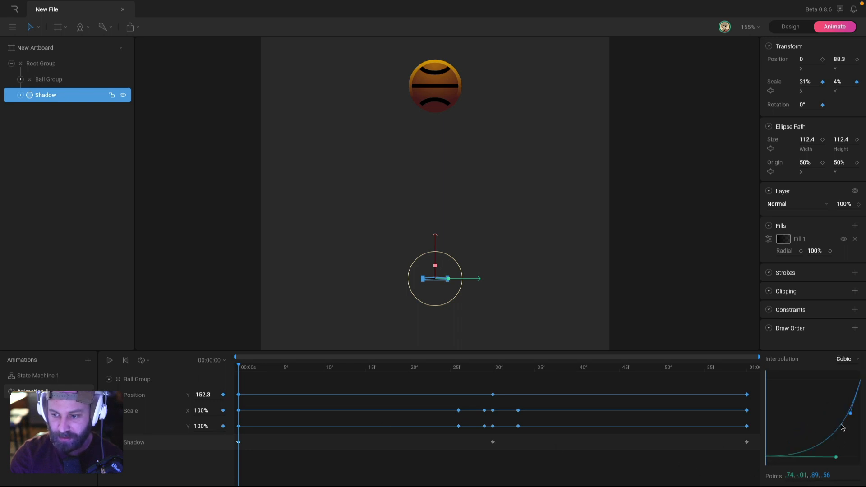
Copy Ball Group's frame 30 position curve points .11, .71, .58, 1 onto Shadow's frame 30 keys.
click(492, 395)
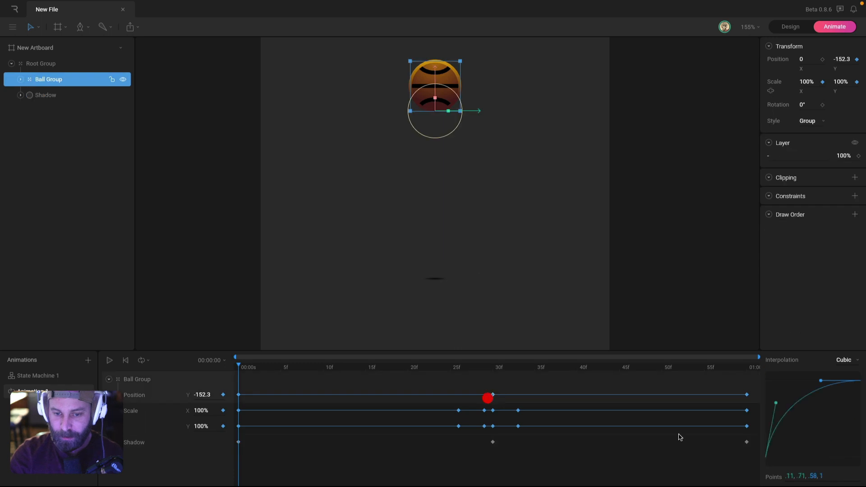
click(815, 475)
click(493, 442)
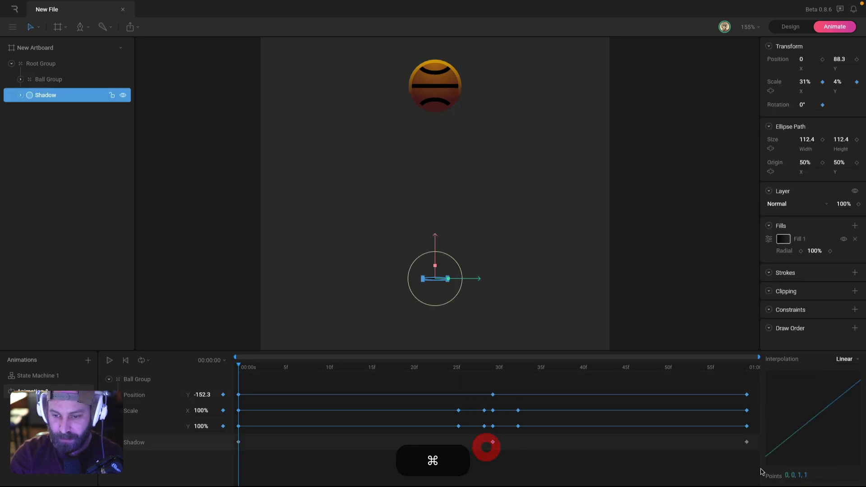
click(798, 475)
key(super+v)
key(Return)
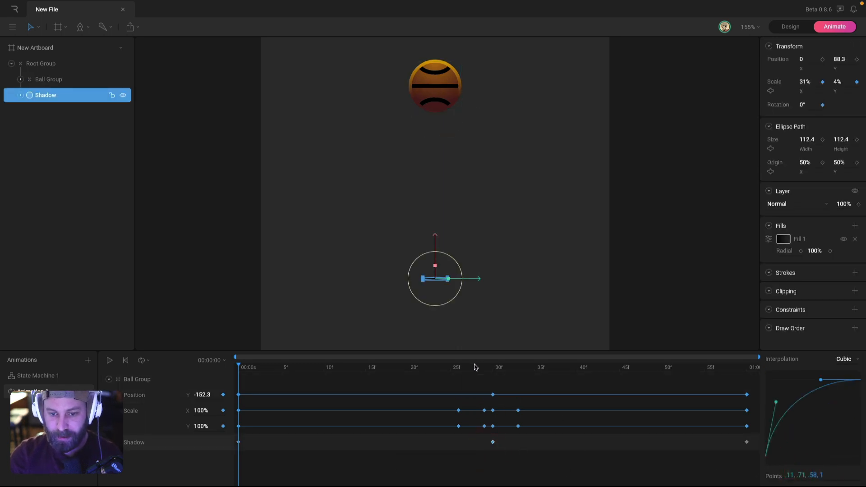
Play the loop to check the shadow's eased timing, return to frame 0, and collapse Ball Group's tracks.
key(space)
click(670, 234)
key(space)
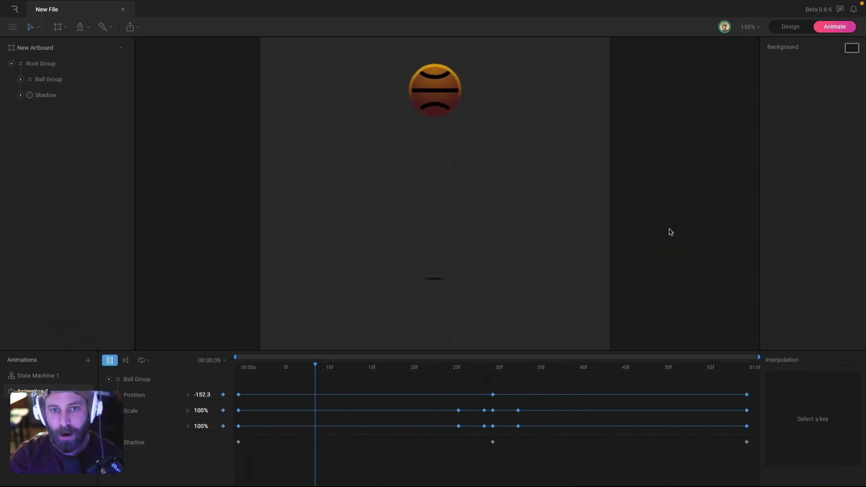
key(space)
drag(297, 368, 105, 383)
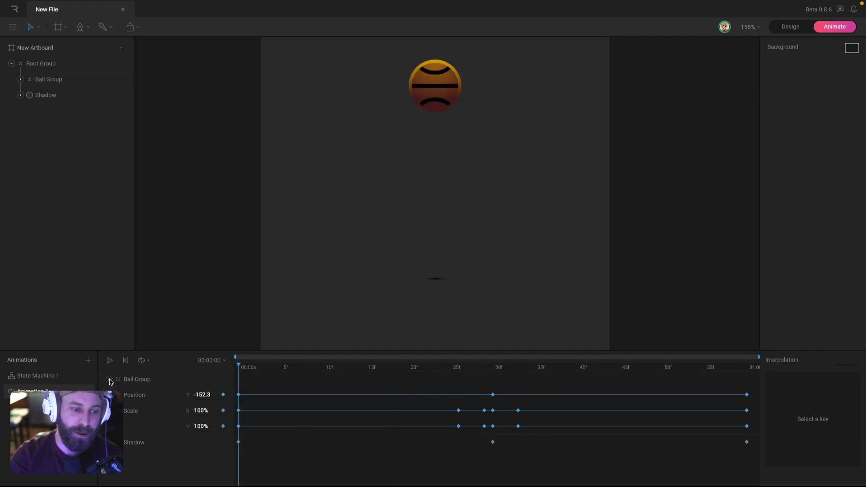
click(109, 380)
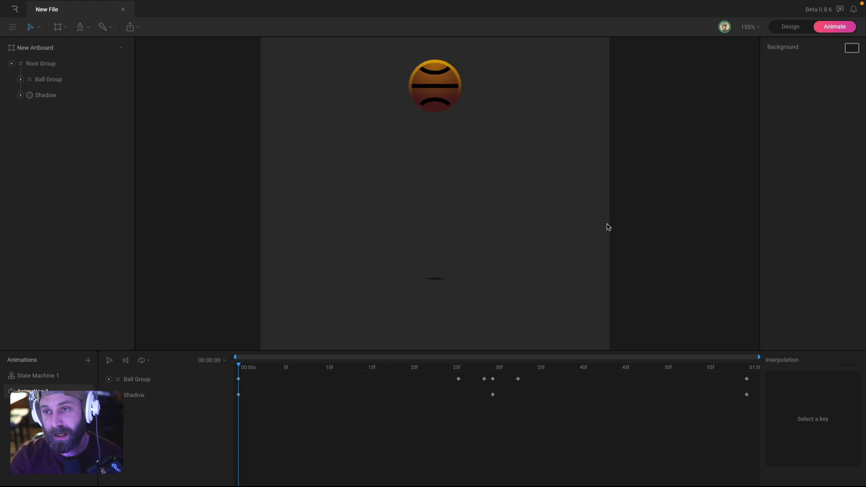
In Design mode, move Root Group near the artboard's upper-left corner, about X 71.7, Y 128.5, and preview the bounce in Animate mode.
mouse_move(788, 2)
click(788, 27)
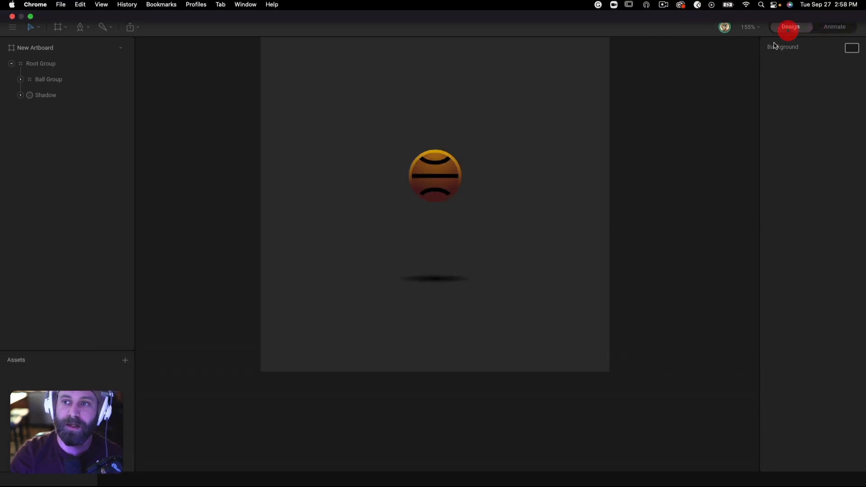
click(636, 139)
drag(539, 172, 546, 216)
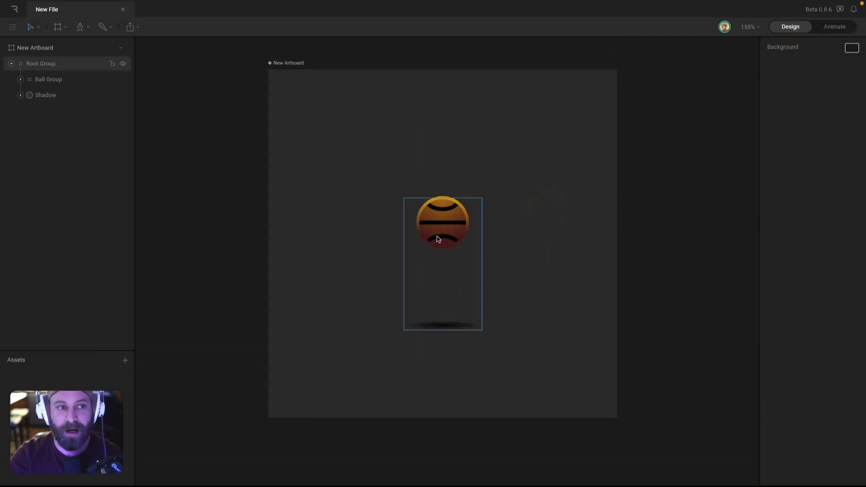
drag(444, 244, 319, 135)
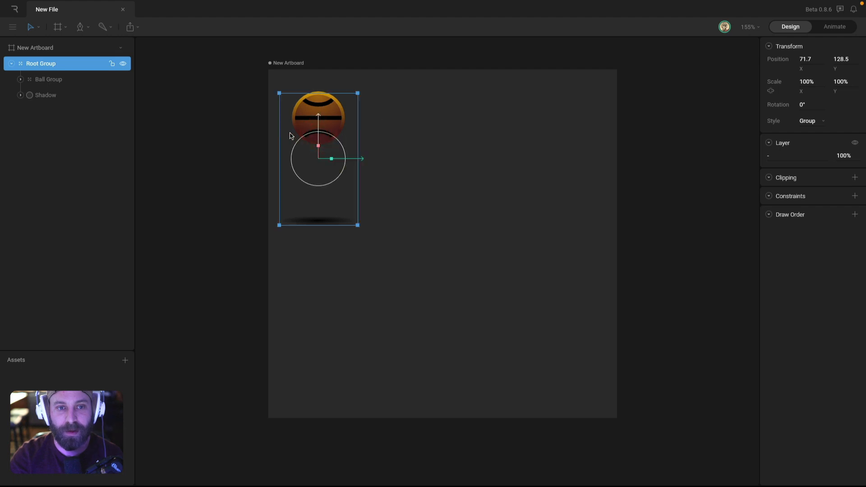
click(830, 30)
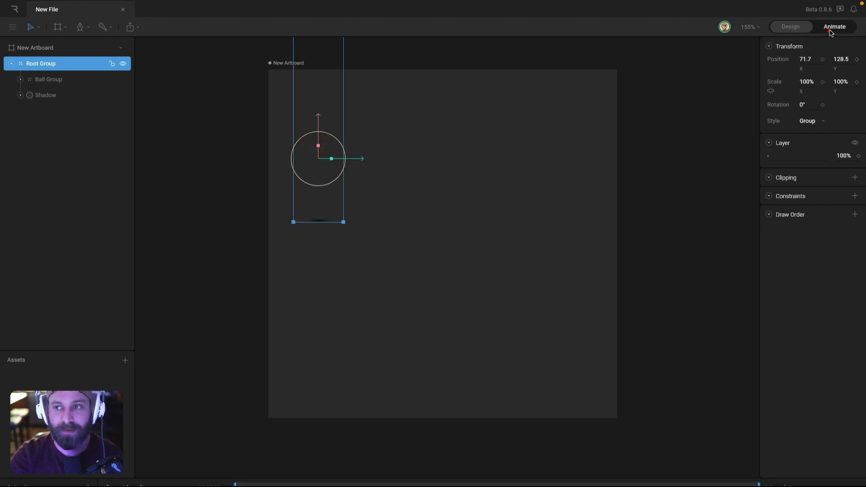
click(492, 190)
drag(499, 190, 520, 171)
key(space)
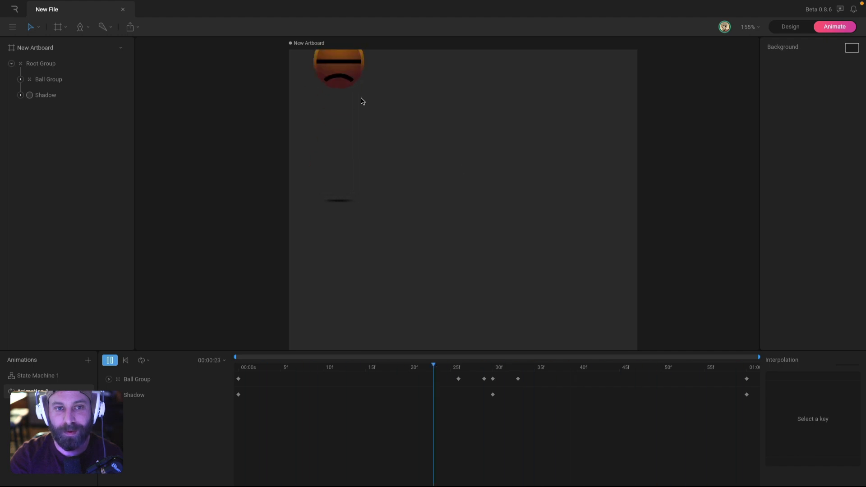
drag(400, 129, 406, 174)
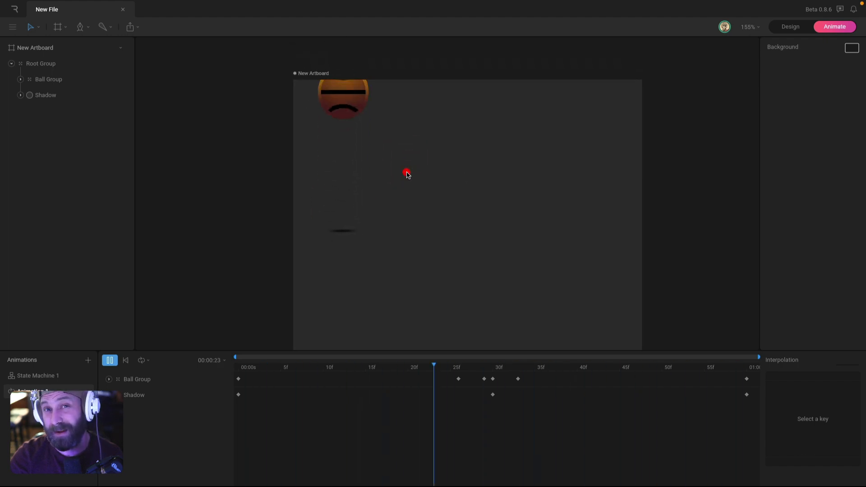
In Design mode, lower Root Group to about X 72, Y 254.2 and preview the bounce in Animate mode.
click(784, 28)
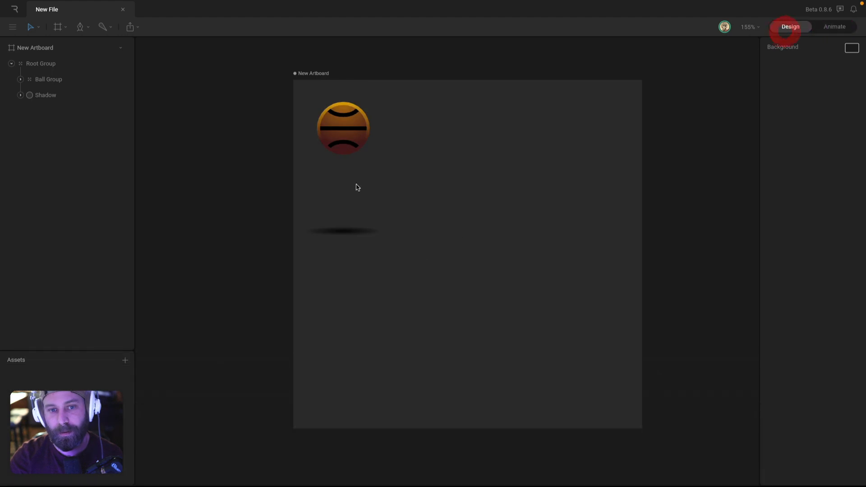
click(340, 197)
click(834, 26)
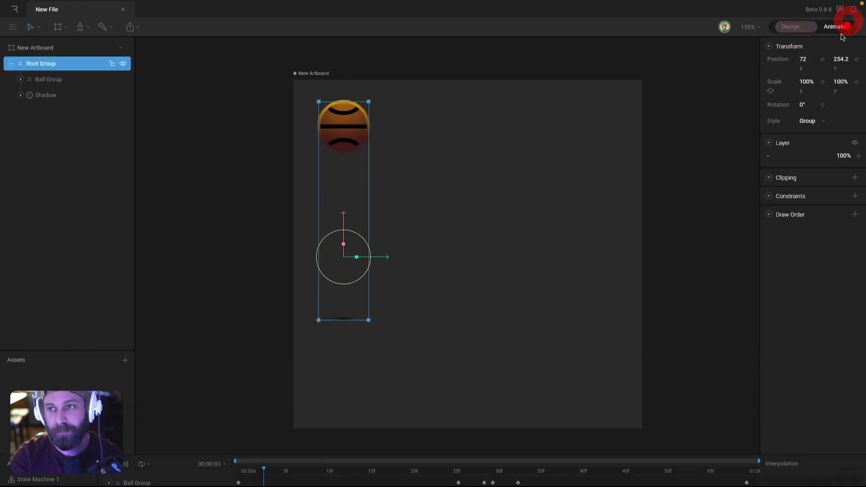
click(594, 191)
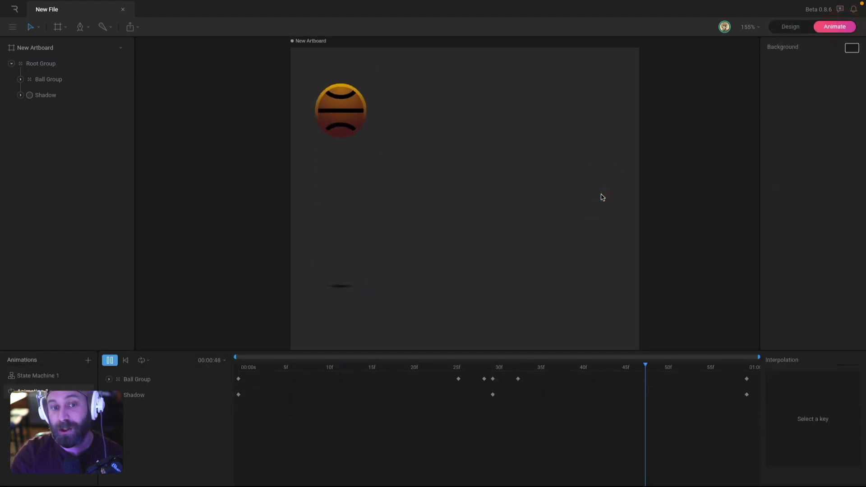
In Design mode, move Root Group to about X 253.8, Y 327 and scale it to about 149%, previewing the bounce in Animate mode.
click(791, 26)
drag(339, 204, 529, 303)
drag(483, 246, 481, 211)
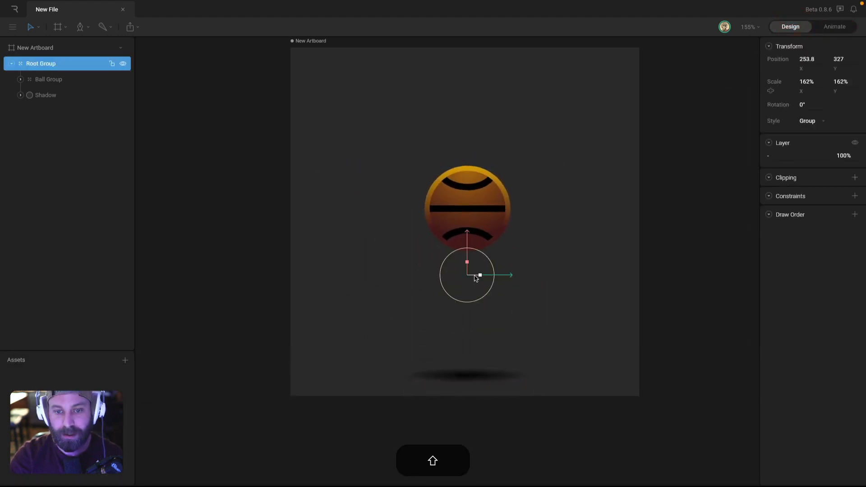
click(821, 27)
key(space)
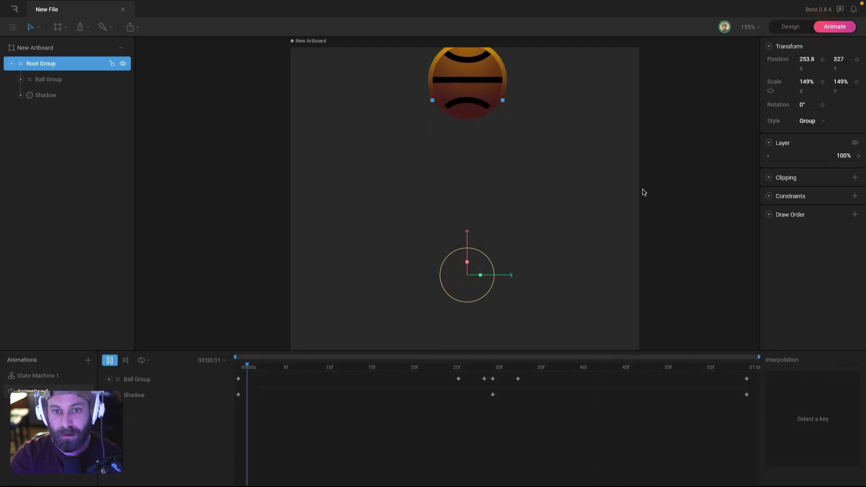
drag(649, 201, 620, 161)
click(622, 170)
drag(589, 233, 594, 228)
scroll(583, 233, down, 5)
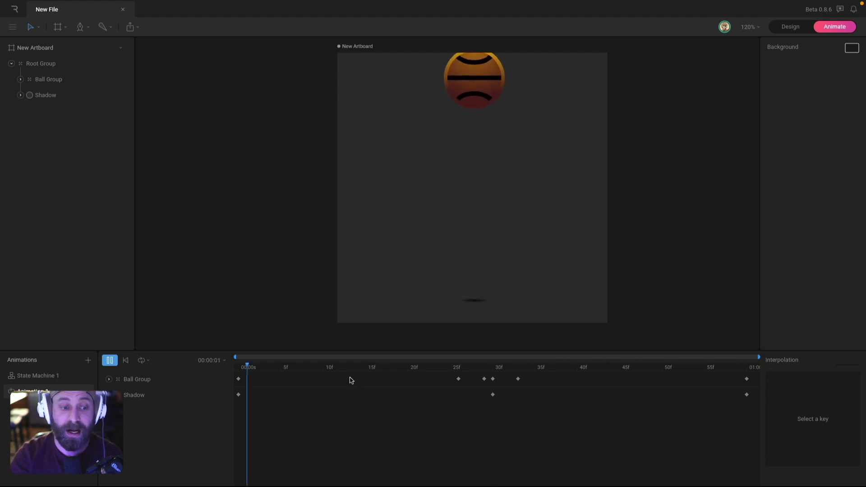
Stop the bounce playback, return to frame 0, and inspect the starting keys of Ball Group and Shadow.
key(space)
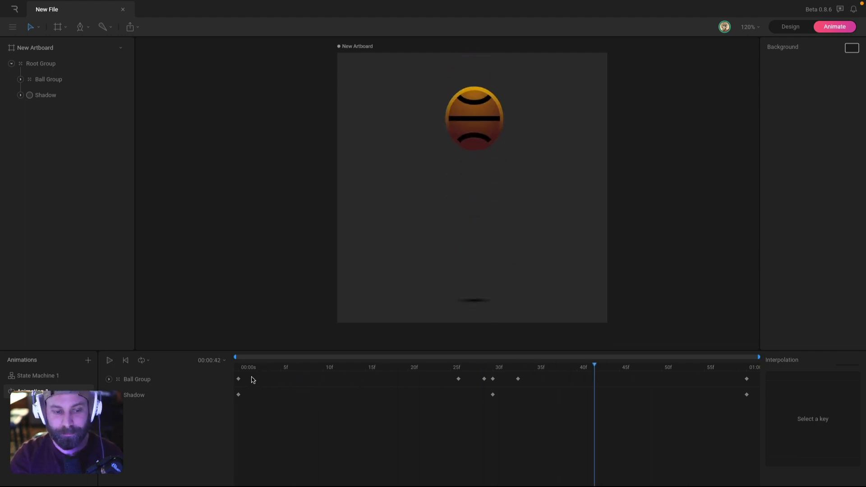
click(235, 369)
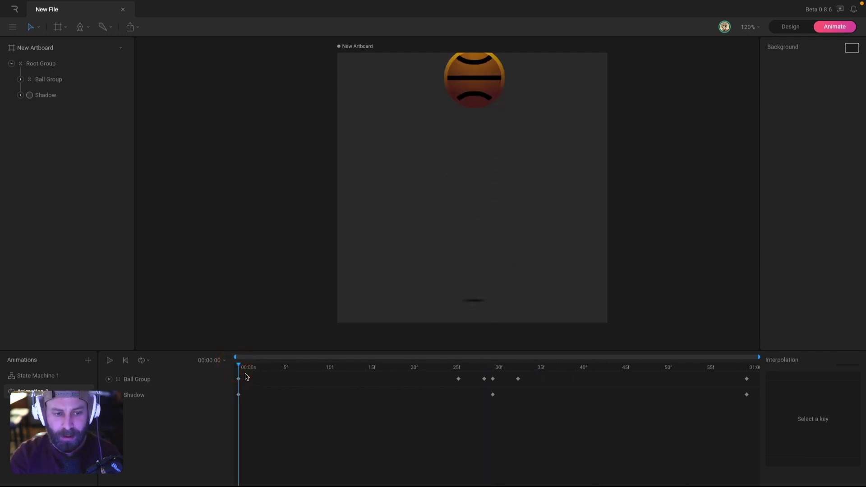
click(238, 378)
click(238, 394)
drag(244, 367, 264, 367)
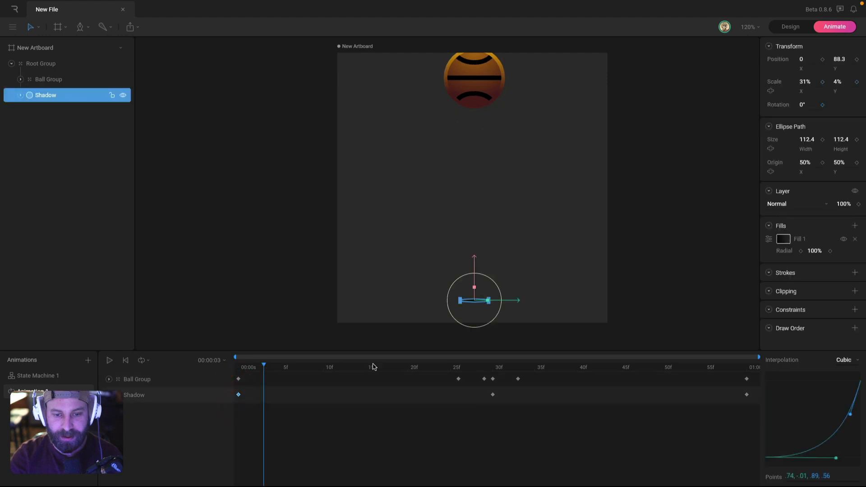
click(697, 201)
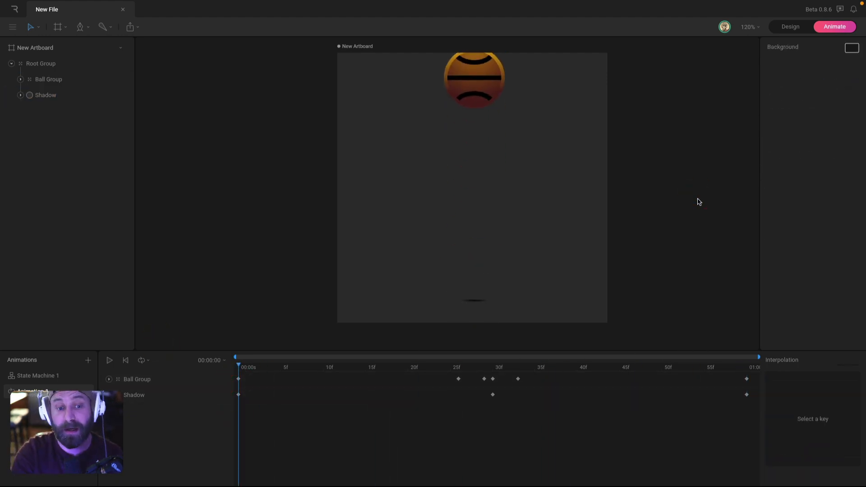
In Design mode, try raising Root Group to about Y 270.2, undo the move, and deselect the group.
click(785, 28)
click(472, 185)
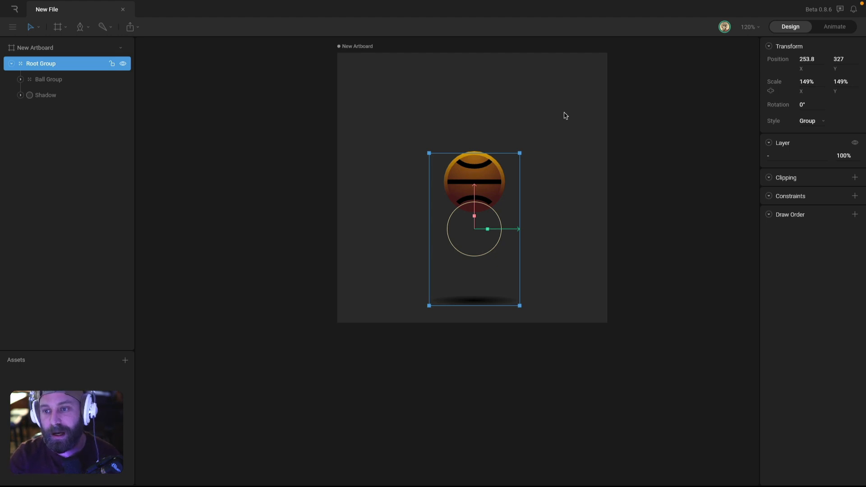
drag(473, 193, 481, 163)
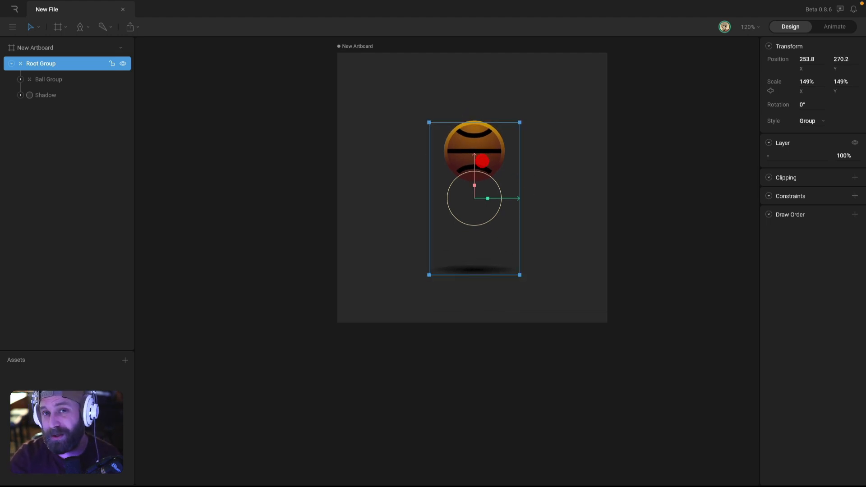
key(super+z)
click(547, 193)
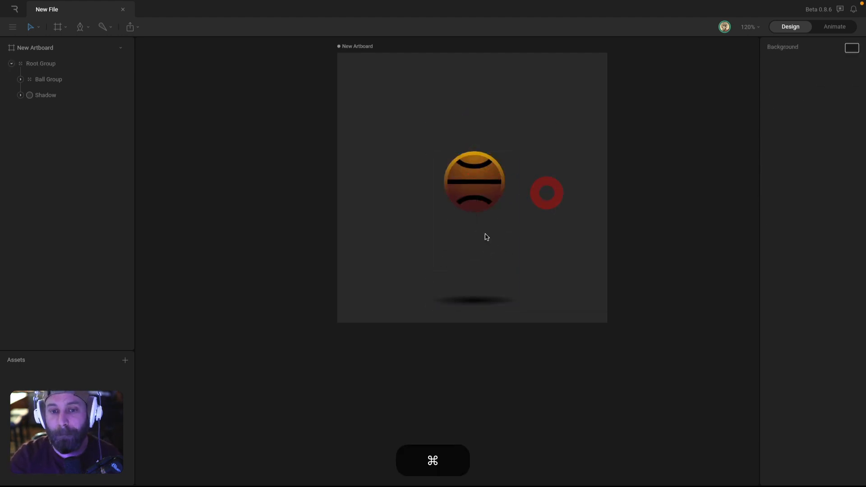
In Animate mode, open State Machine 1, inspect its Entry and Animation 1 states, and stop its playback.
click(840, 29)
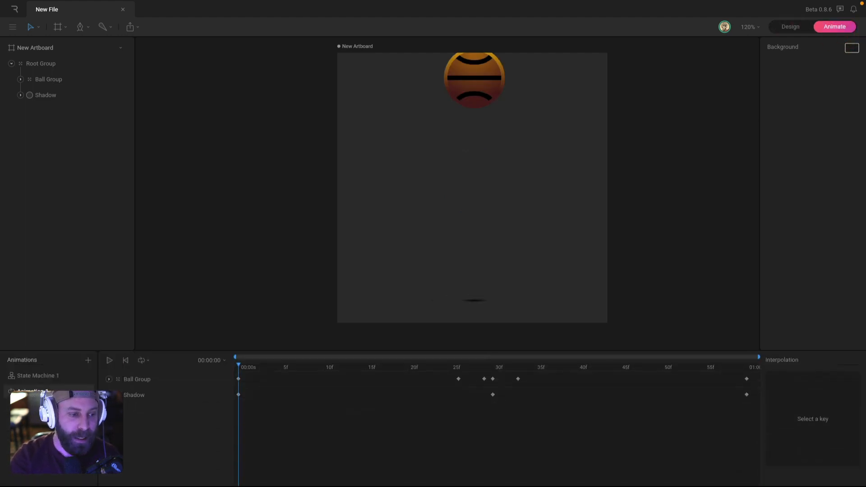
click(45, 380)
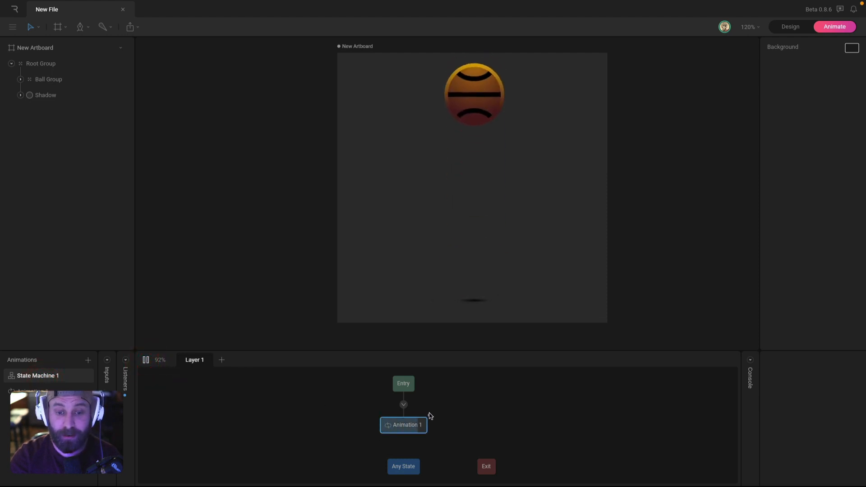
click(403, 384)
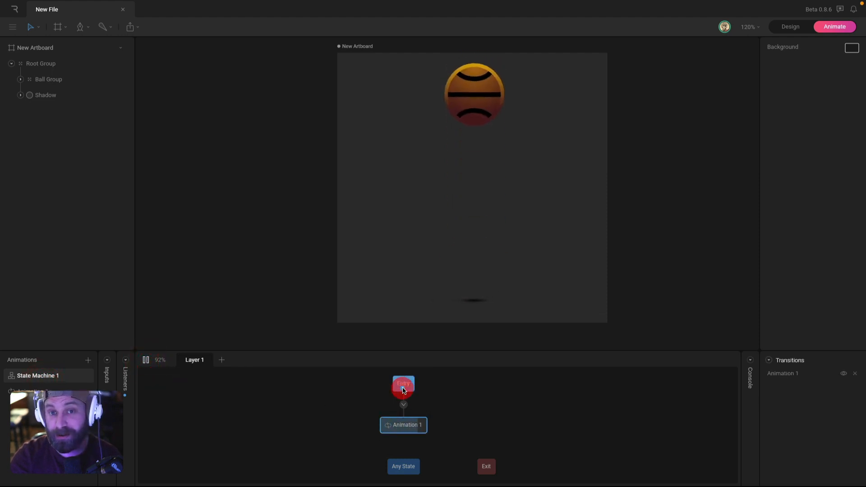
click(404, 424)
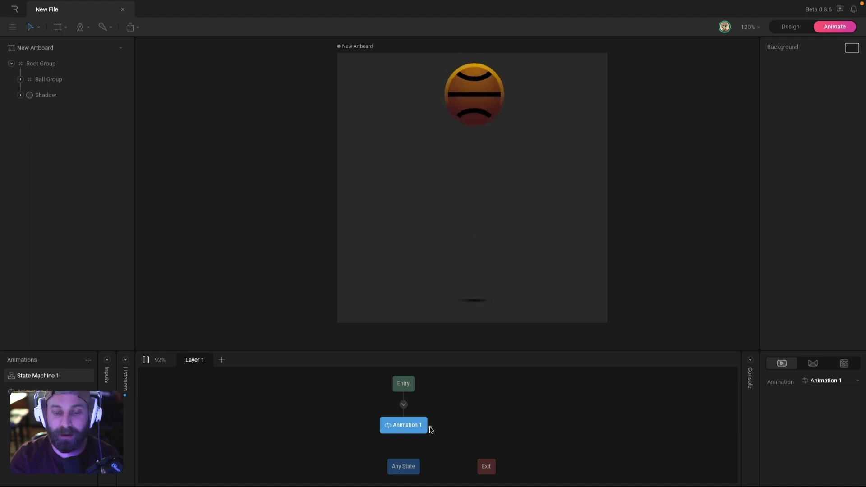
click(507, 426)
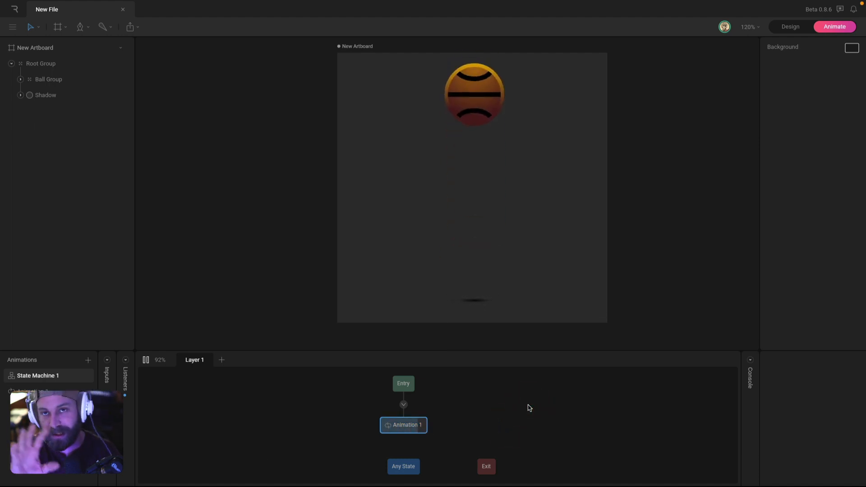
click(146, 360)
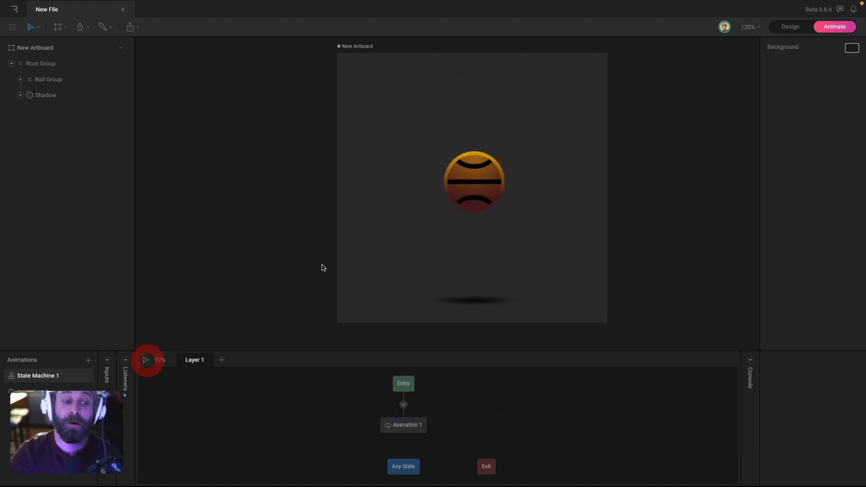